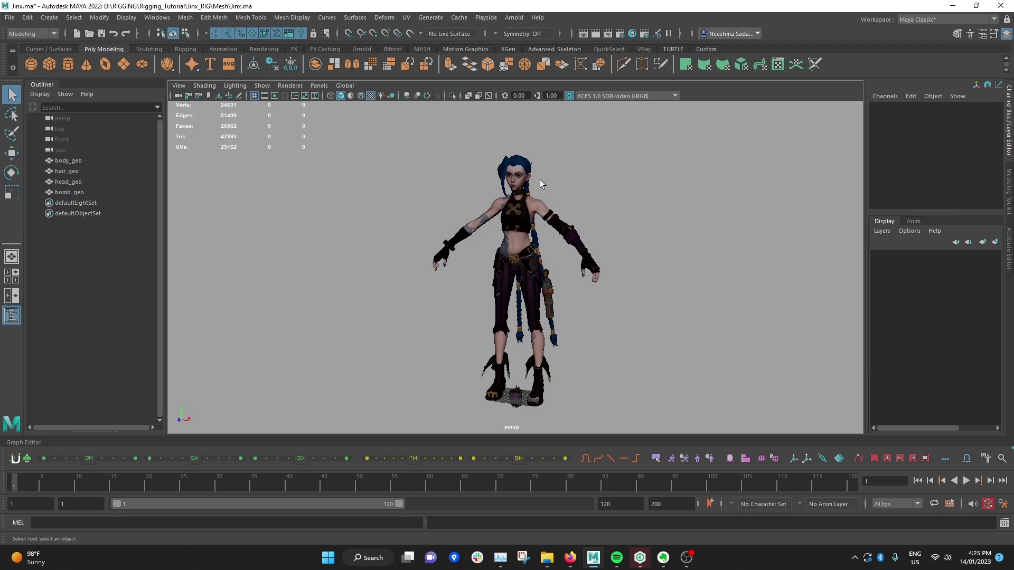
Inspect the Jinx character's face up close and the full body from the front.
scroll(501, 196, "up", 5)
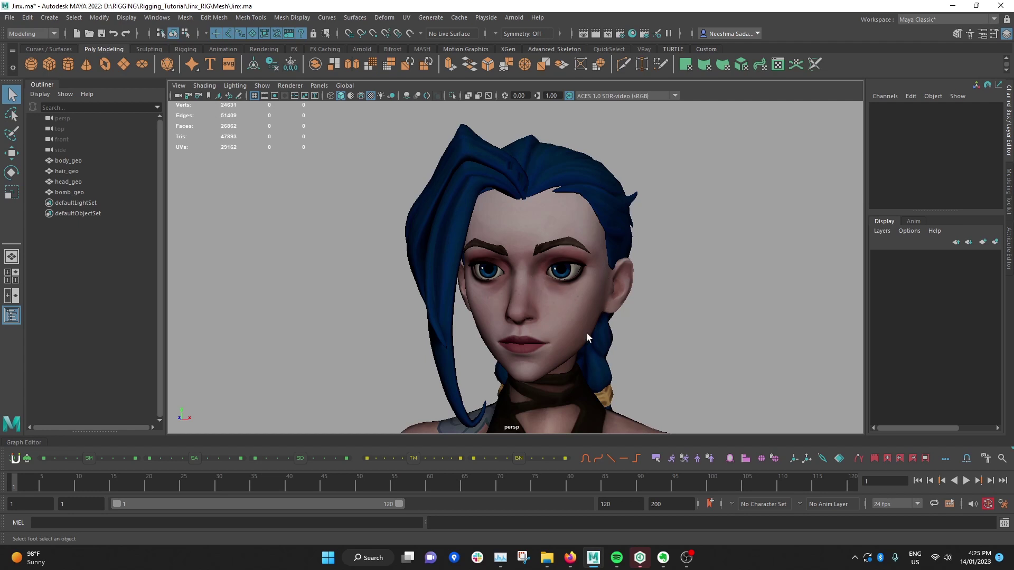
scroll(639, 301, "down", 2)
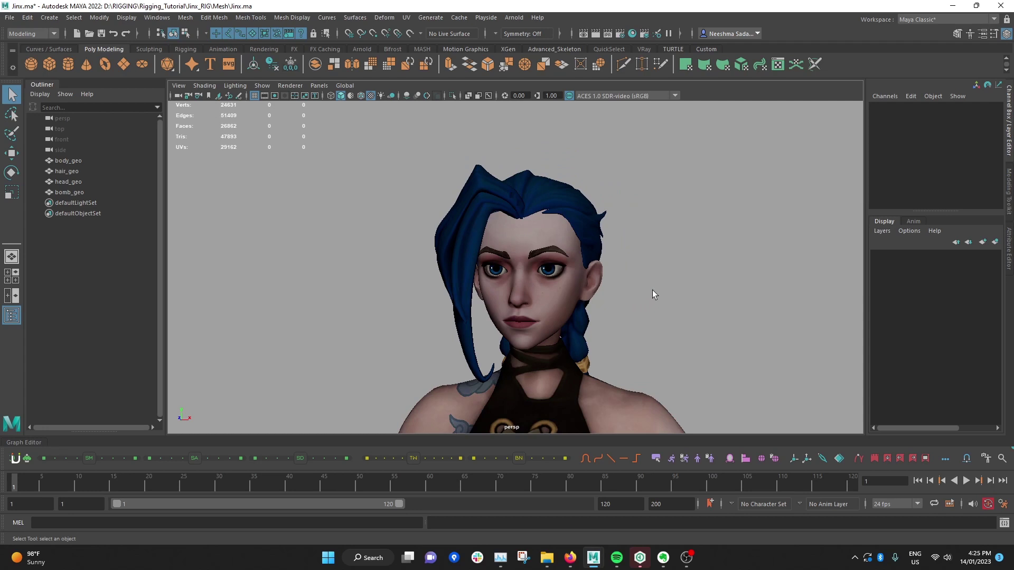
scroll(659, 287, "down", 6)
middle_click_drag(641, 294, 679, 256, "alt")
scroll(657, 255, "up", 1)
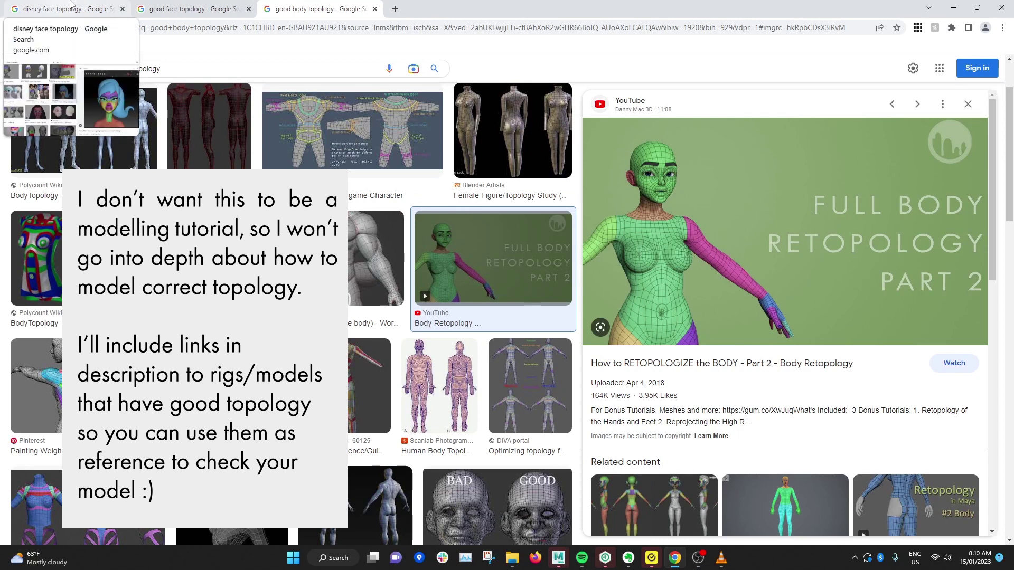
Review the reference images for Disney face topology, including the DeviantArt Elsa wireframe, plus the good face and good body topology results.
left_click(68, 5)
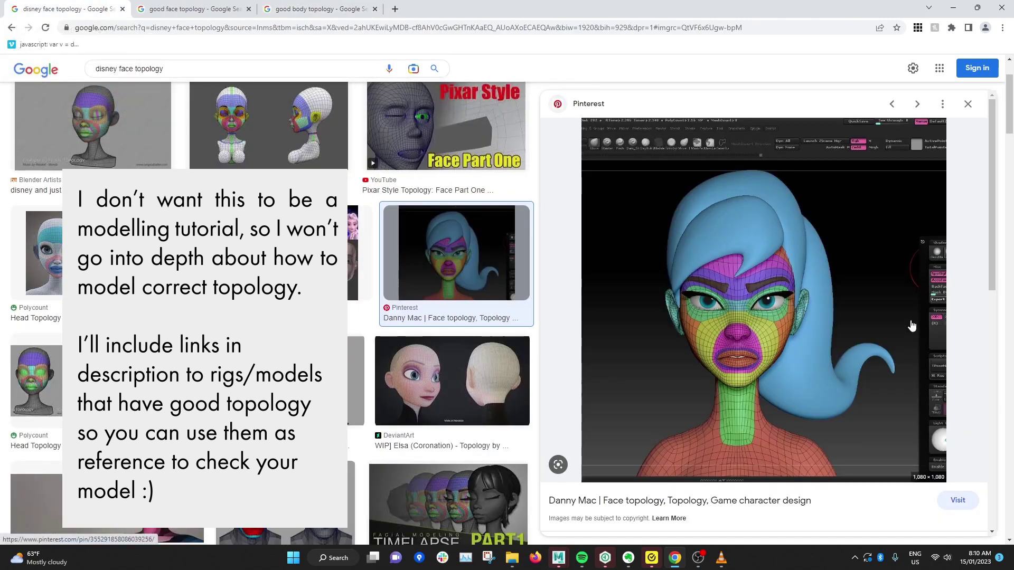
scroll(864, 293, "down", 1)
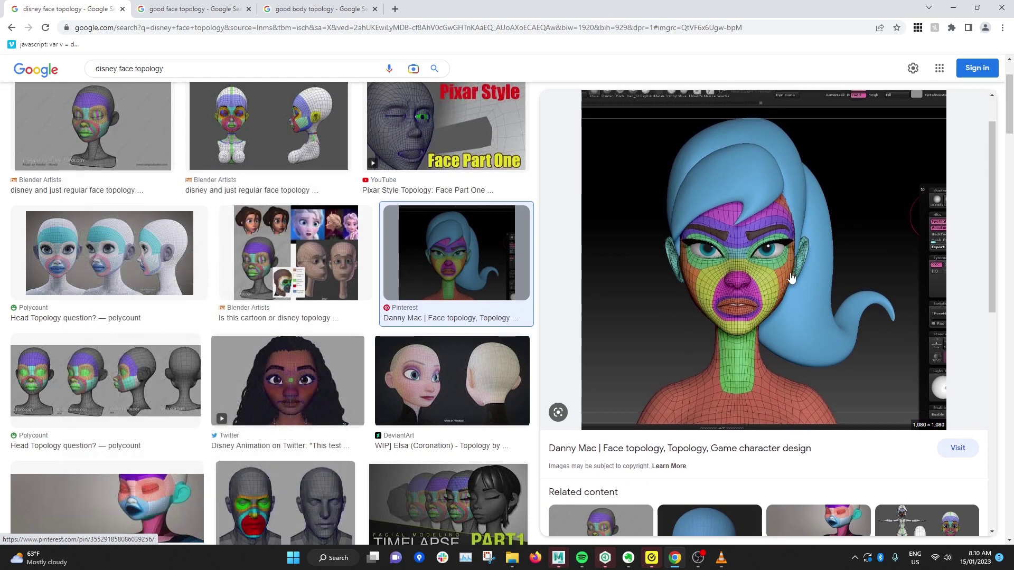
scroll(766, 279, "up", 1)
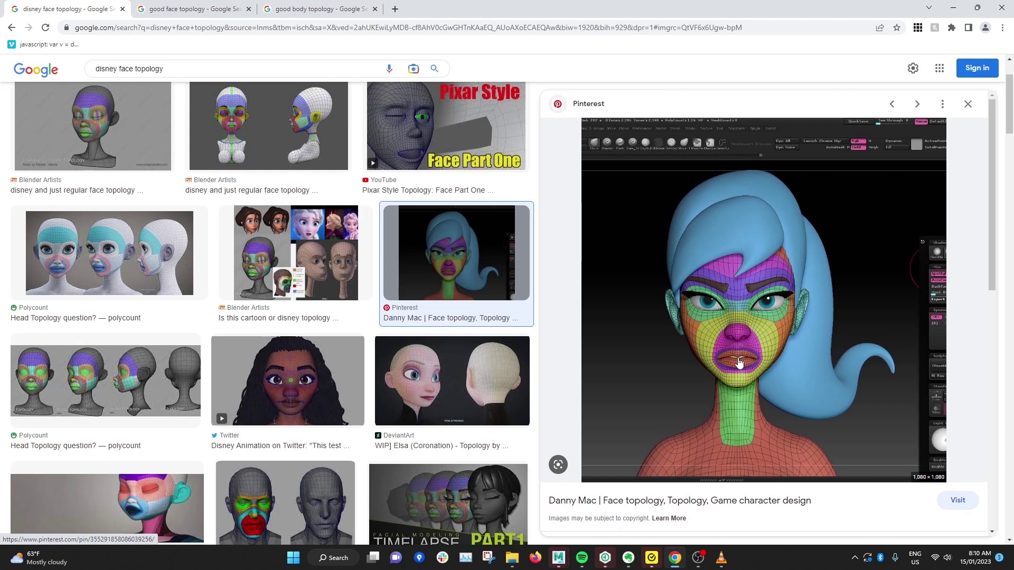
scroll(752, 342, "down", 1)
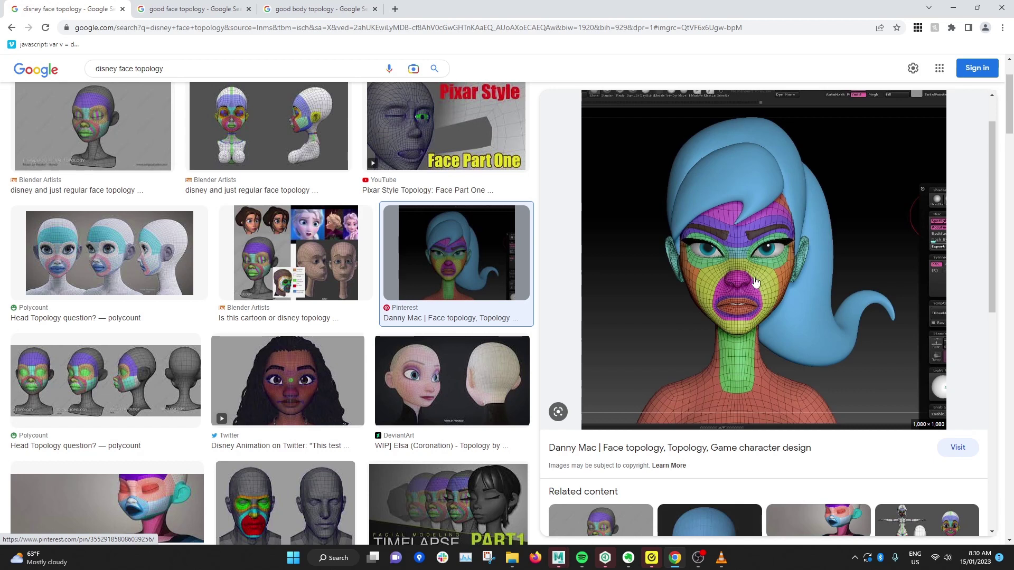
left_click(491, 388)
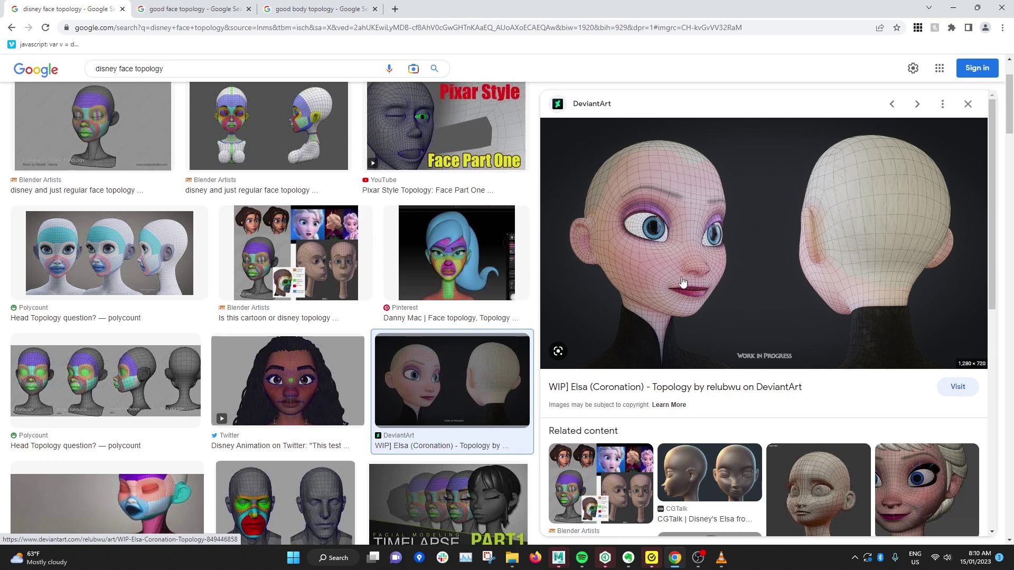
left_click(232, 9)
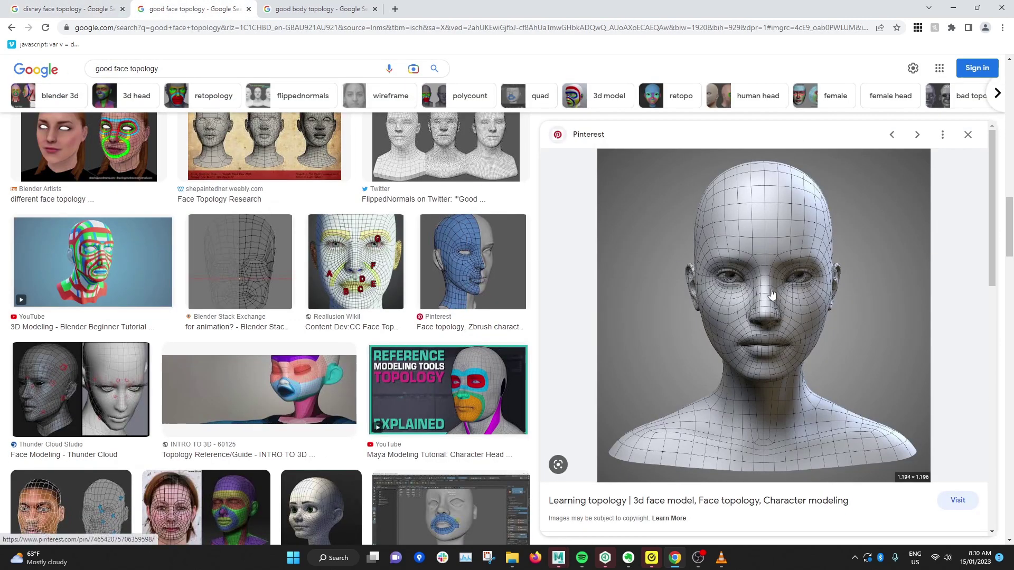
key("ctrl+Tab")
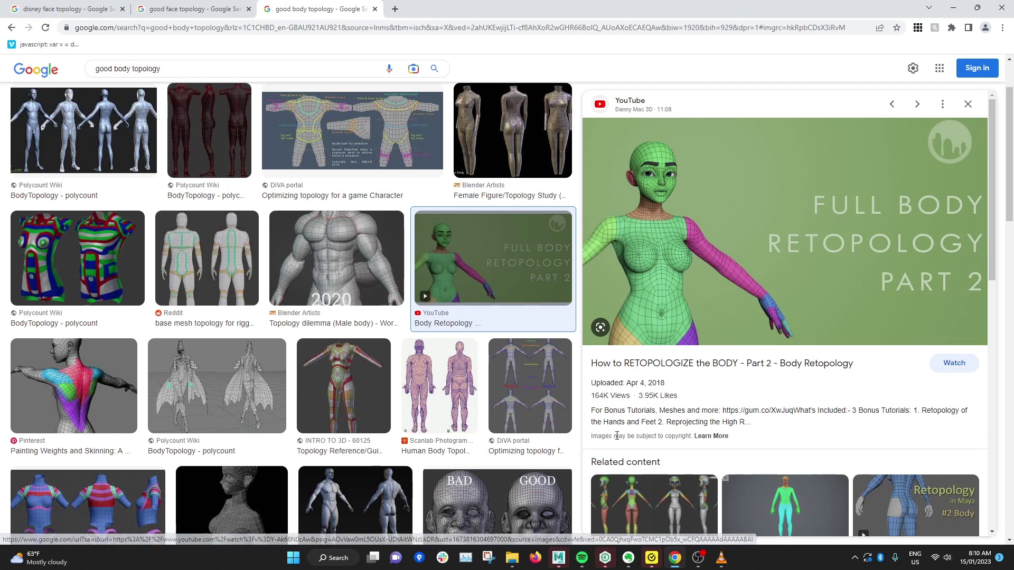
Switch to the Jinx.ma scene in Maya and select head_geo to show its wireframe close up from the front.
left_click(558, 557)
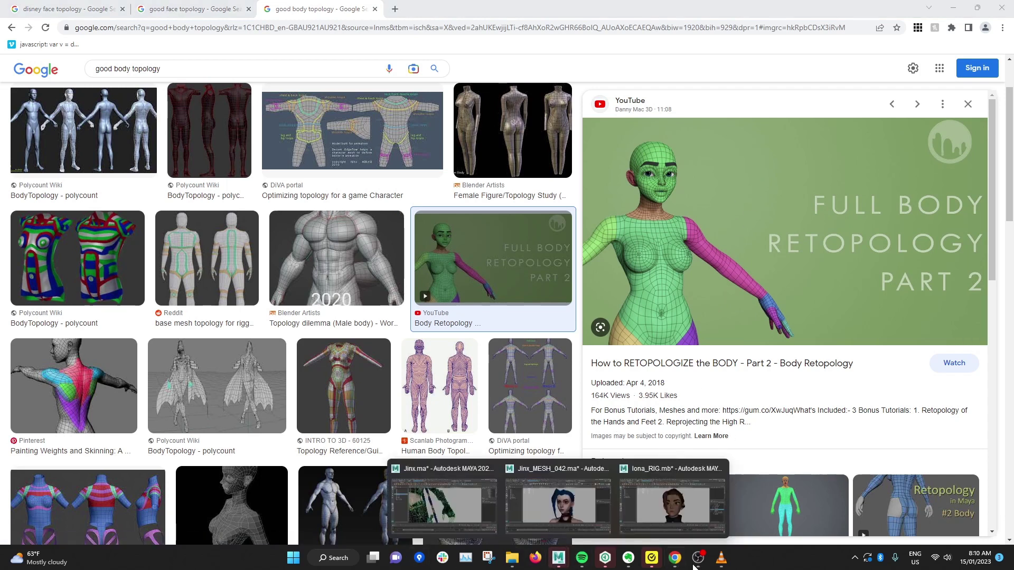
left_click(458, 507)
scroll(545, 205, "down", 4)
left_click(566, 203)
middle_click_drag(482, 224, 568, 429, "alt")
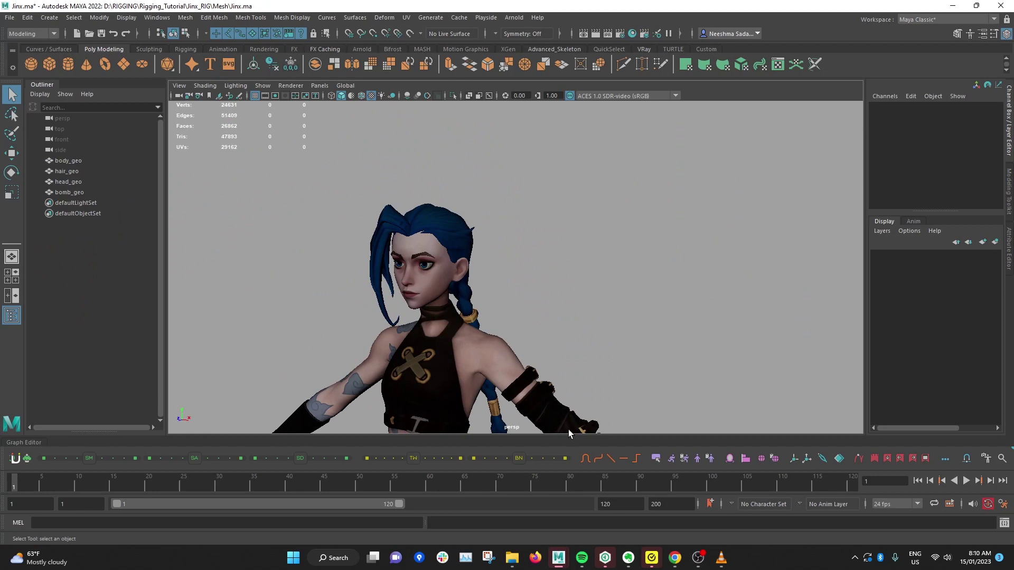
scroll(489, 296, "up", 4)
middle_click_drag(486, 293, 610, 290, "alt")
scroll(599, 287, "up", 2)
left_click(586, 283)
left_click_drag(585, 284, 614, 270, "alt")
key("f")
scroll(550, 258, "up", 2)
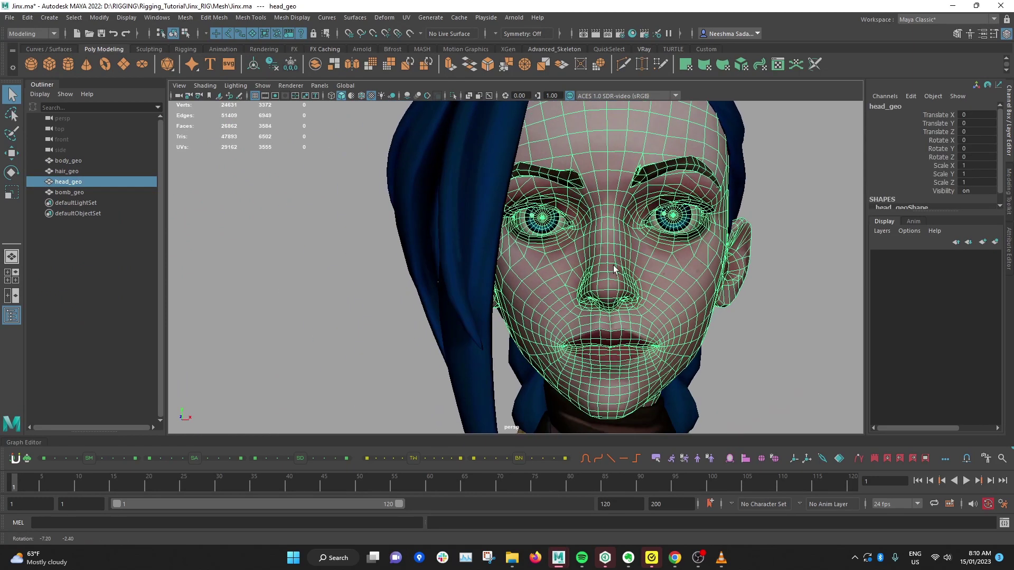
Examine the edge flow around the eyes, nose and mouth of head_geo, comparing the face with and without its wireframe.
middle_click_drag(602, 274, 586, 291, "alt")
scroll(582, 296, "down", 2)
scroll(581, 304, "up", 2)
scroll(581, 303, "down", 2)
left_click_drag(579, 303, 564, 308, "alt")
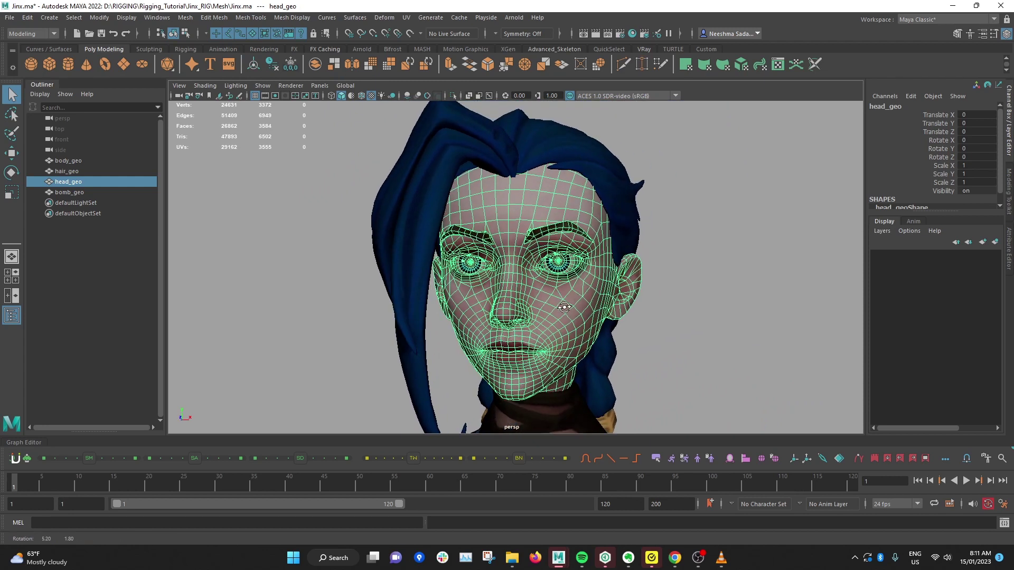
left_click(760, 260)
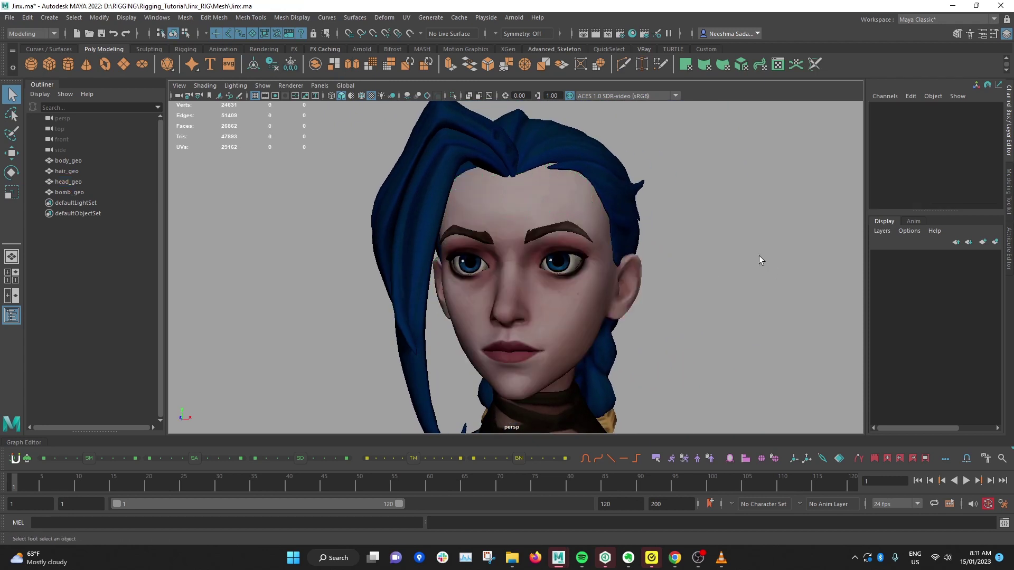
left_click(586, 307)
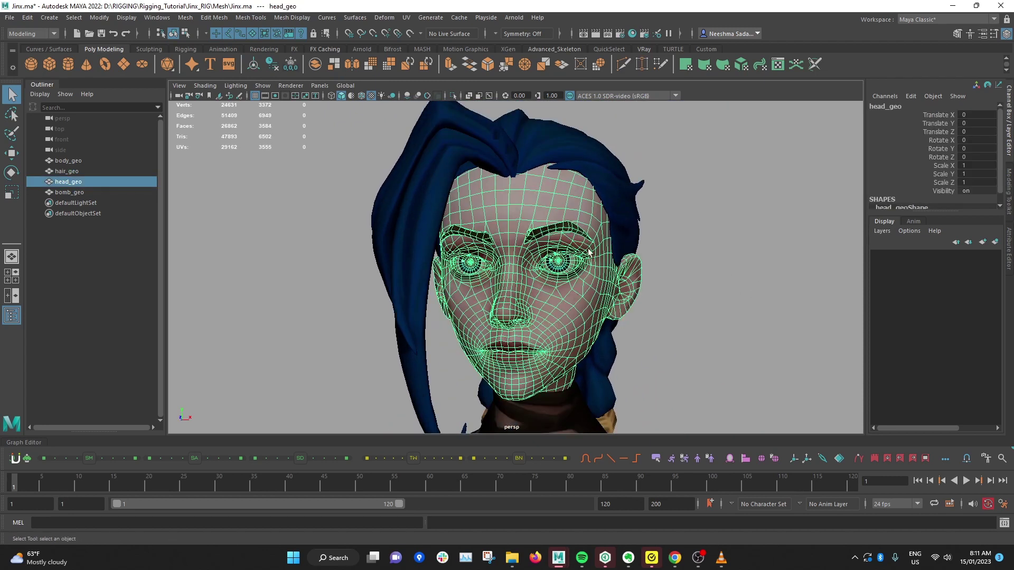
scroll(590, 253, "up", 2)
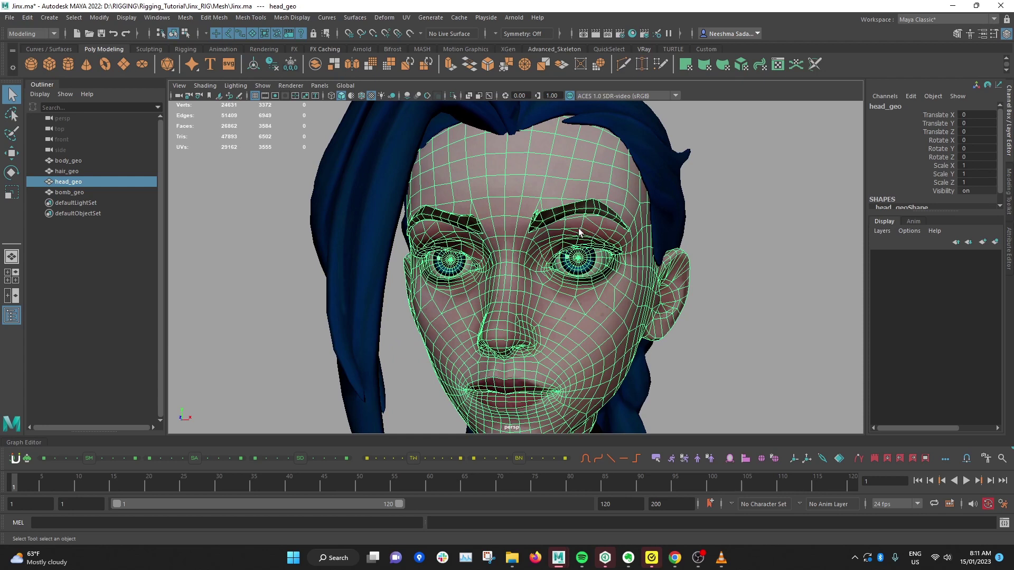
scroll(557, 256, "down", 2)
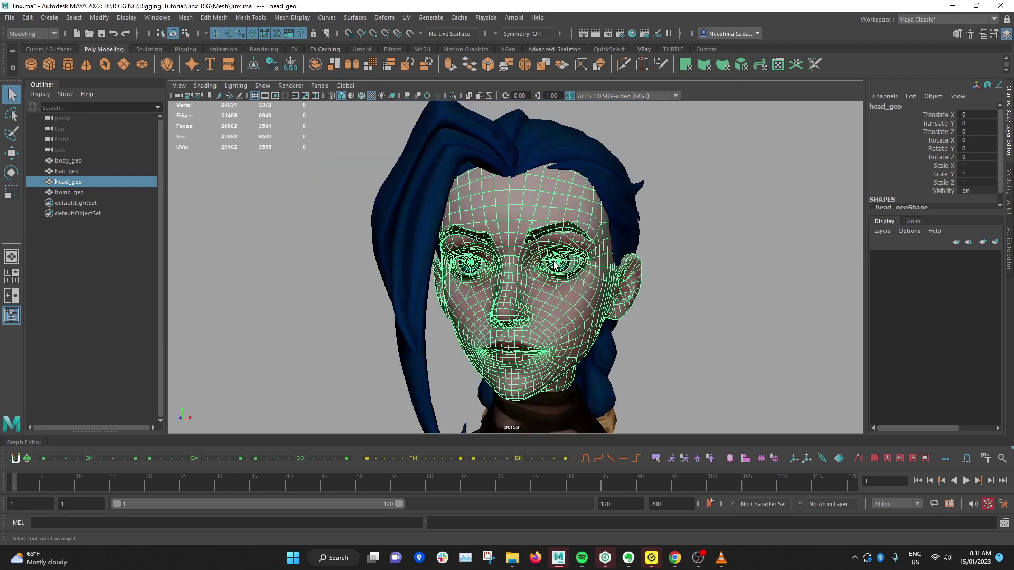
Switch to the Jinx_MESH_042.ma scene and examine the facial topology of its head_geo mesh, finishing with the mesh deselected.
mouse_move(551, 562)
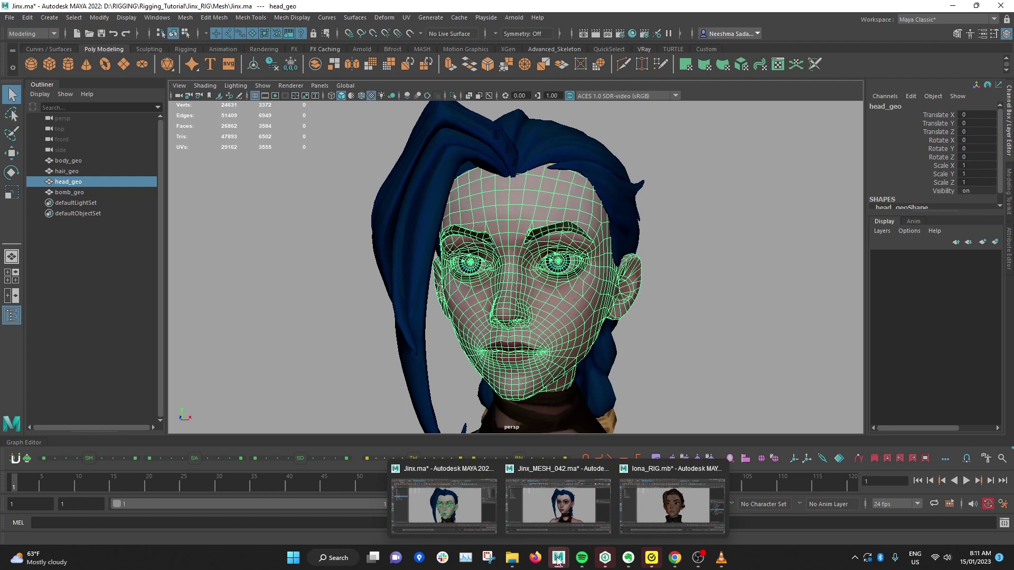
left_click(681, 504)
scroll(690, 280, "up", 2)
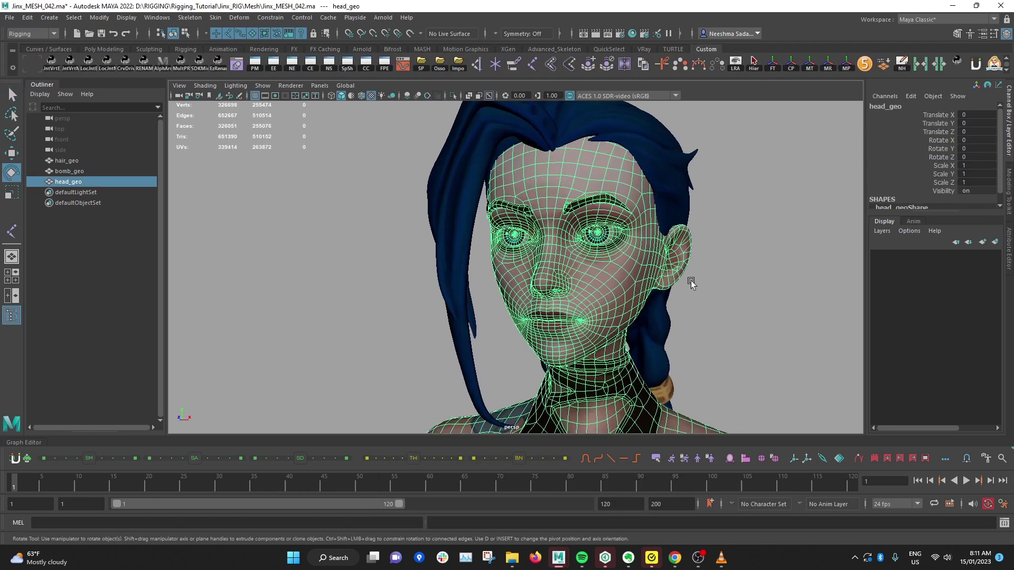
left_click_drag(690, 280, 692, 273, "alt")
middle_click_drag(692, 273, 690, 245, "alt")
scroll(637, 238, "up", 1)
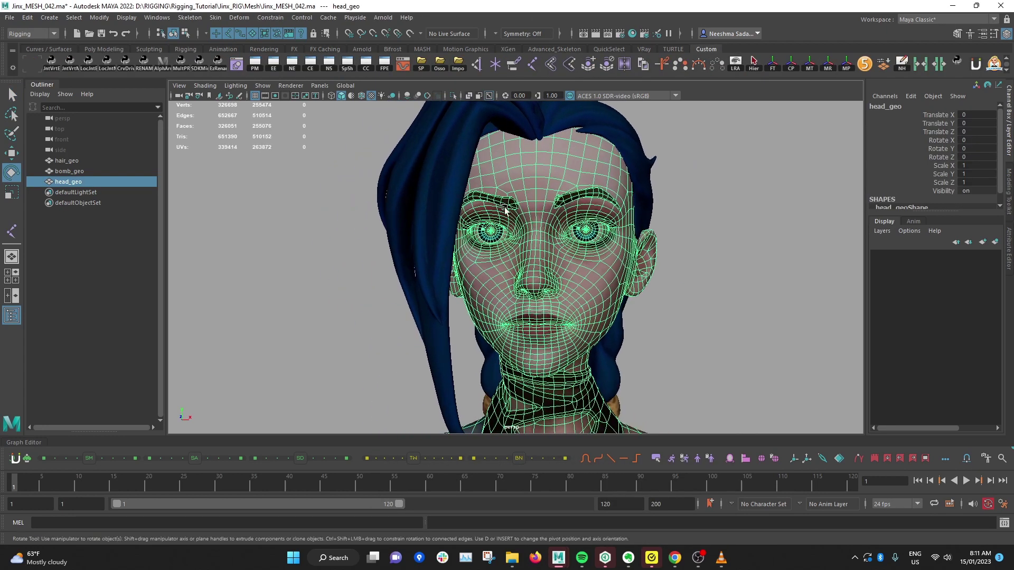
scroll(631, 342, "down", 2)
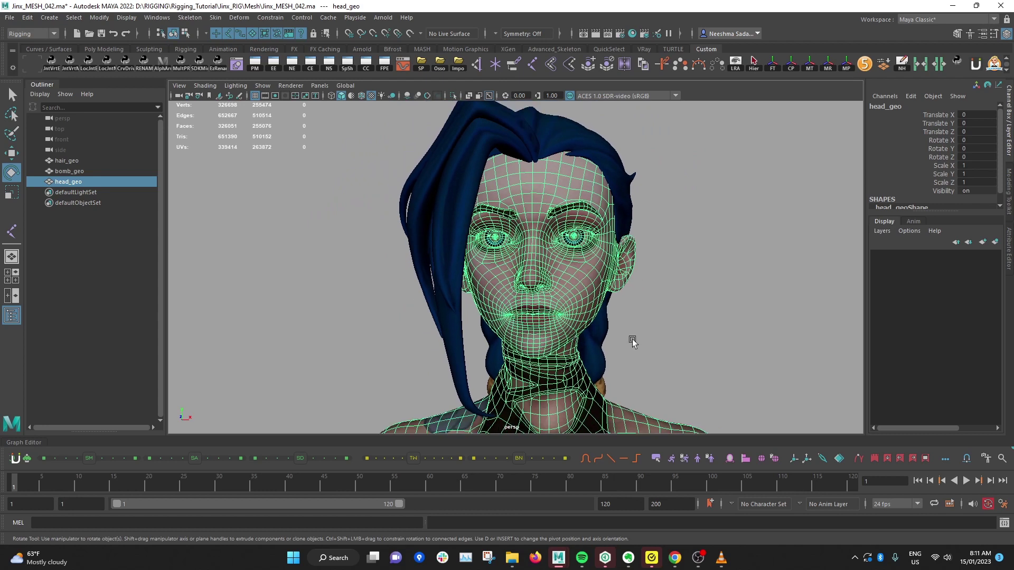
scroll(688, 324, "down", 2)
left_click(687, 324)
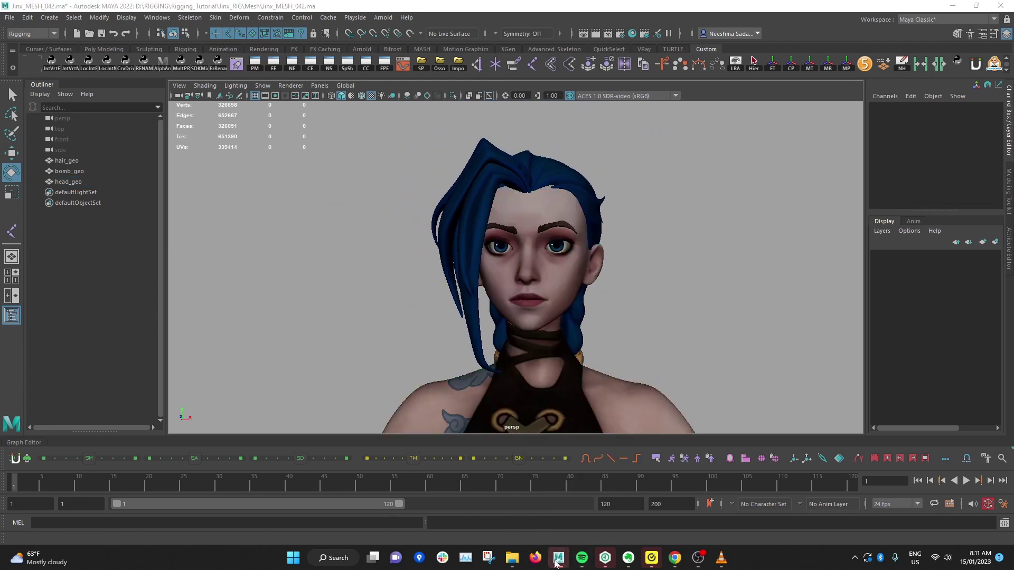
Return to the Jinx.ma scene, select body_geo and examine its topology around the chest and shoulders.
mouse_move(556, 564)
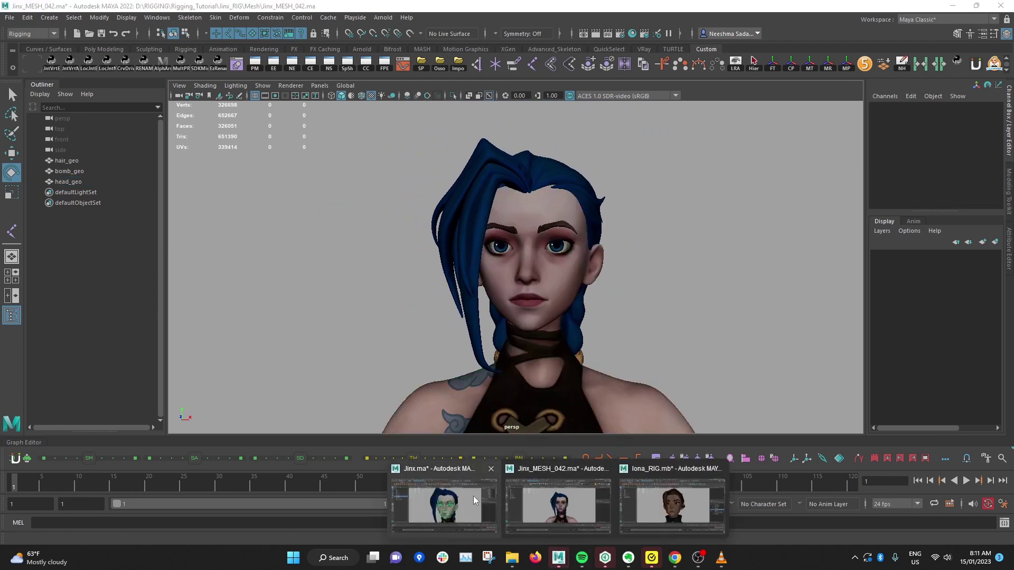
left_click(689, 523)
left_click(586, 221)
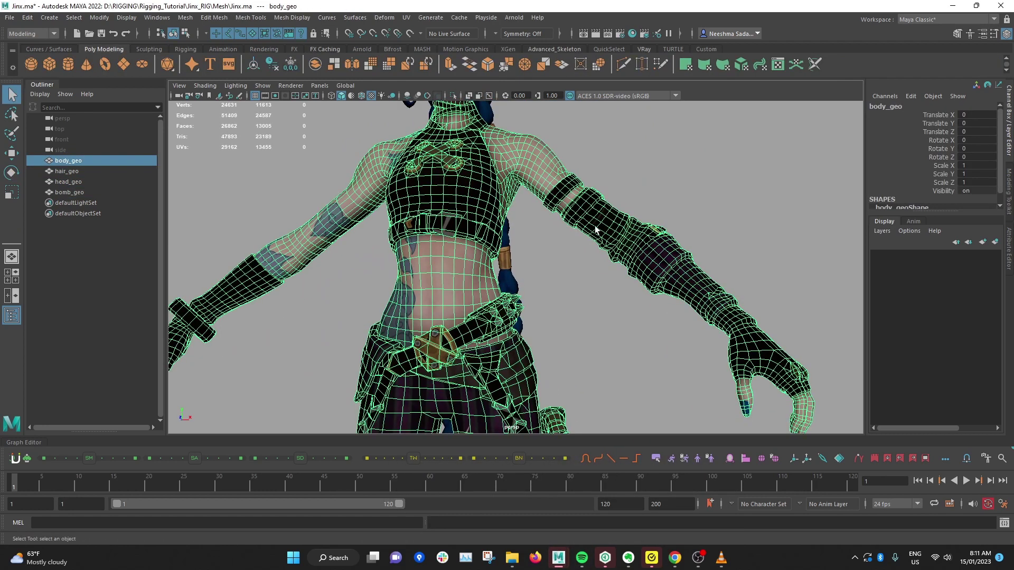
scroll(602, 235, "up", 5)
scroll(561, 322, "down", 5)
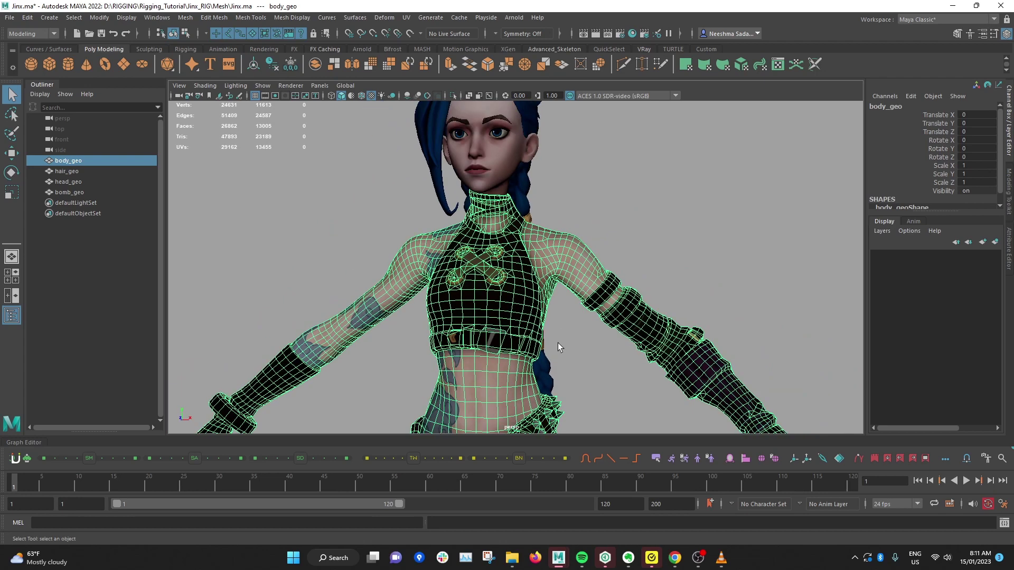
middle_click_drag(559, 346, 562, 225, "alt")
left_click_drag(562, 225, 619, 342, "alt")
scroll(539, 211, "up", 4)
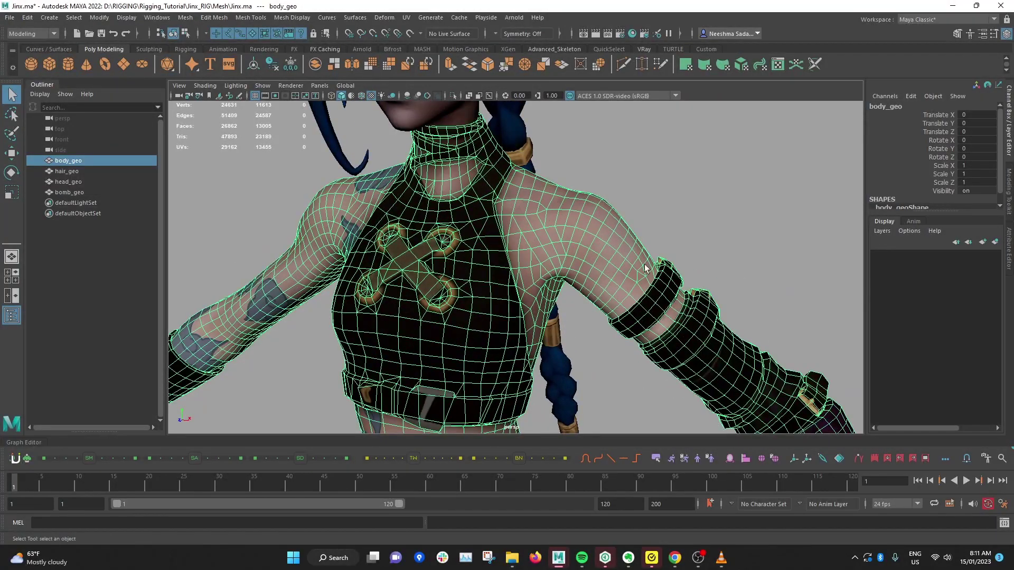
scroll(544, 377, "down", 2)
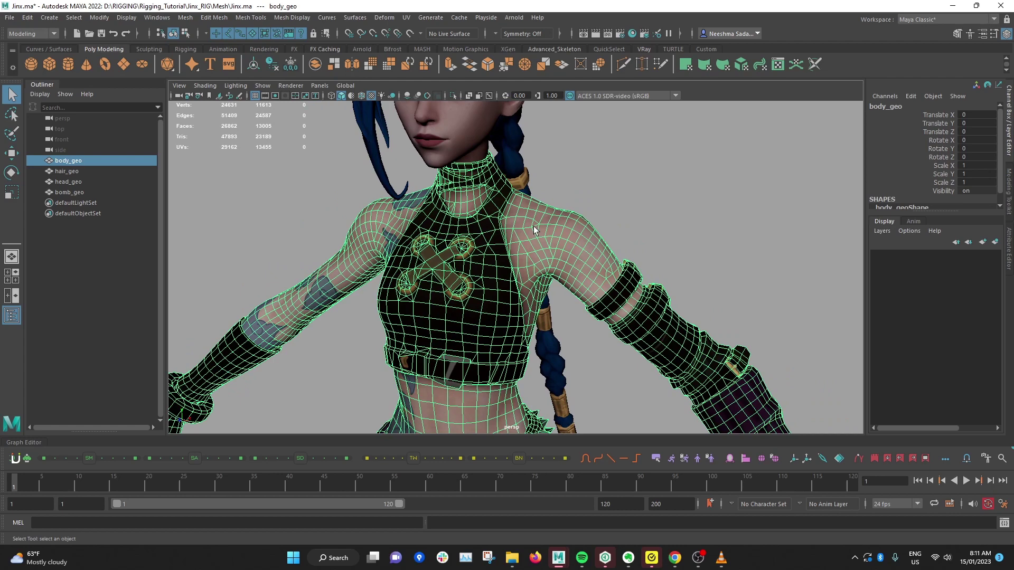
Examine the body_geo wireframe along the arms, hands, waist and upper legs.
scroll(615, 305, "down", 2)
middle_click_drag(608, 312, 552, 225, "alt")
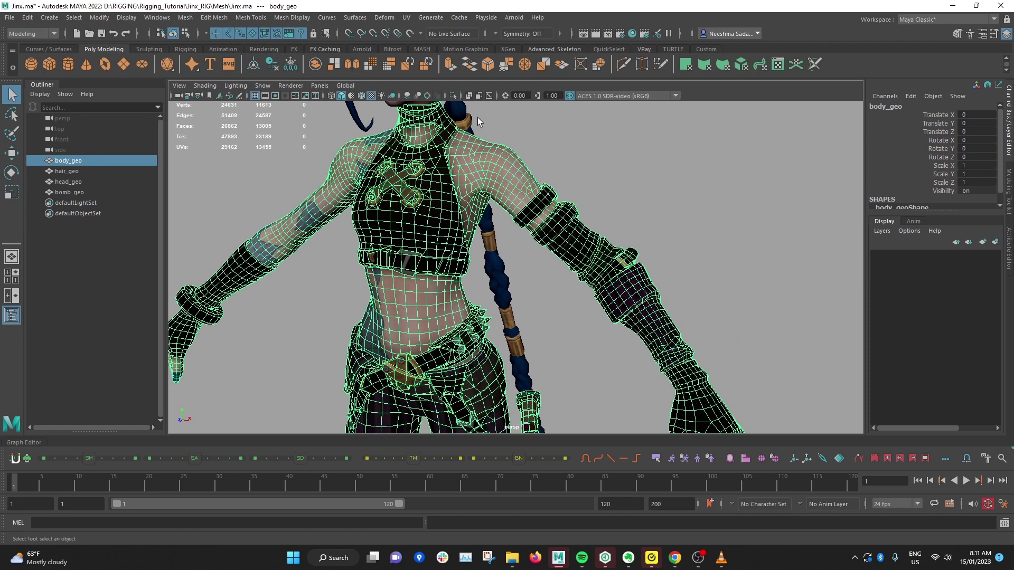
scroll(562, 332, "down", 2)
middle_click_drag(562, 333, 523, 256, "alt")
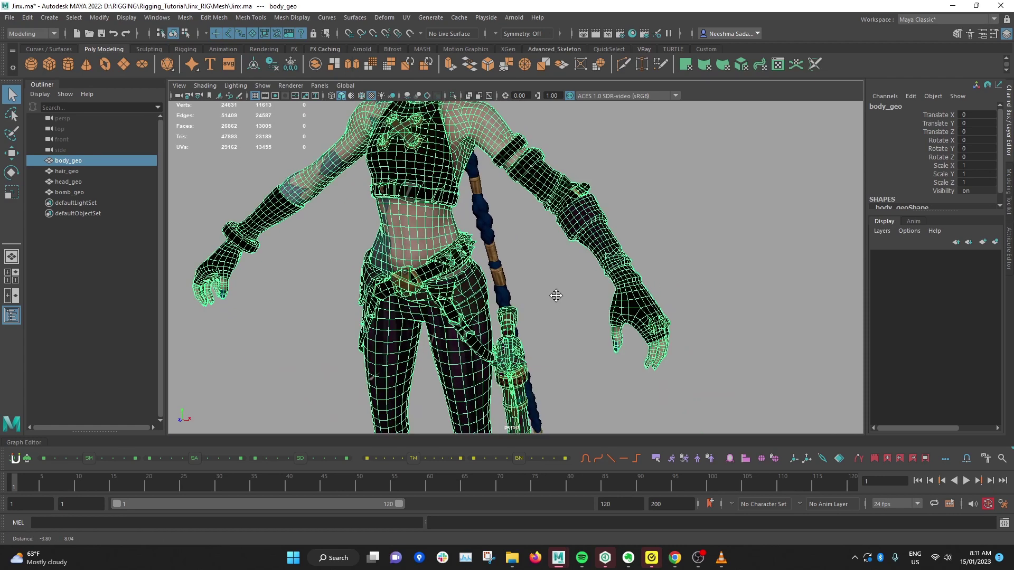
scroll(625, 319, "up", 2)
middle_click_drag(627, 284, 662, 312, "alt")
middle_click_drag(497, 232, 583, 360, "alt")
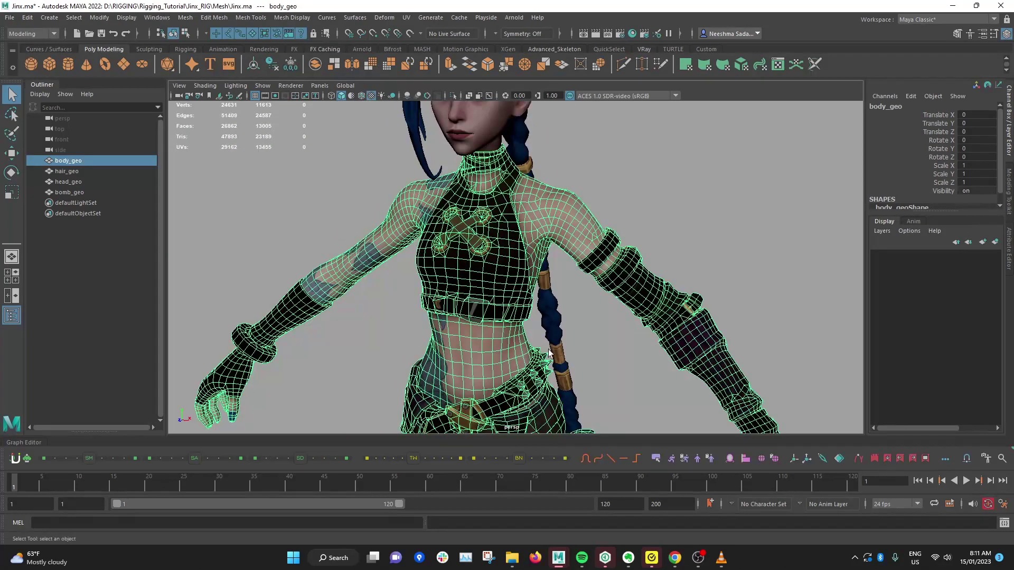
Switch to the Jinx_MESH_042.ma scene, select head_geo and examine its wireframe on the torso and arms.
mouse_move(558, 557)
left_click(710, 513)
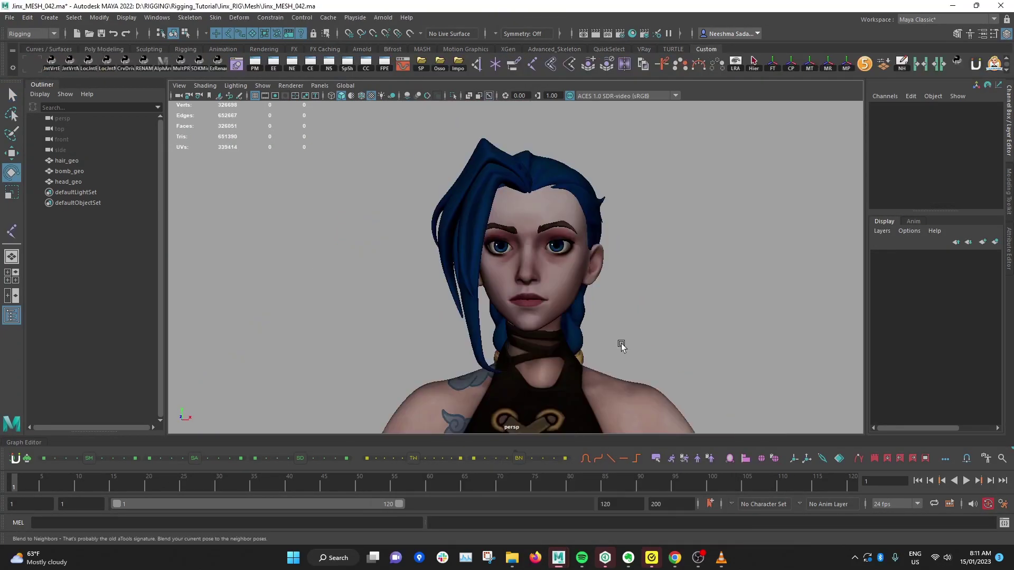
scroll(622, 346, "down", 2)
left_click(586, 381)
scroll(613, 315, "up", 3)
left_click_drag(613, 315, 516, 319, "alt")
middle_click_drag(581, 248, 502, 151, "alt")
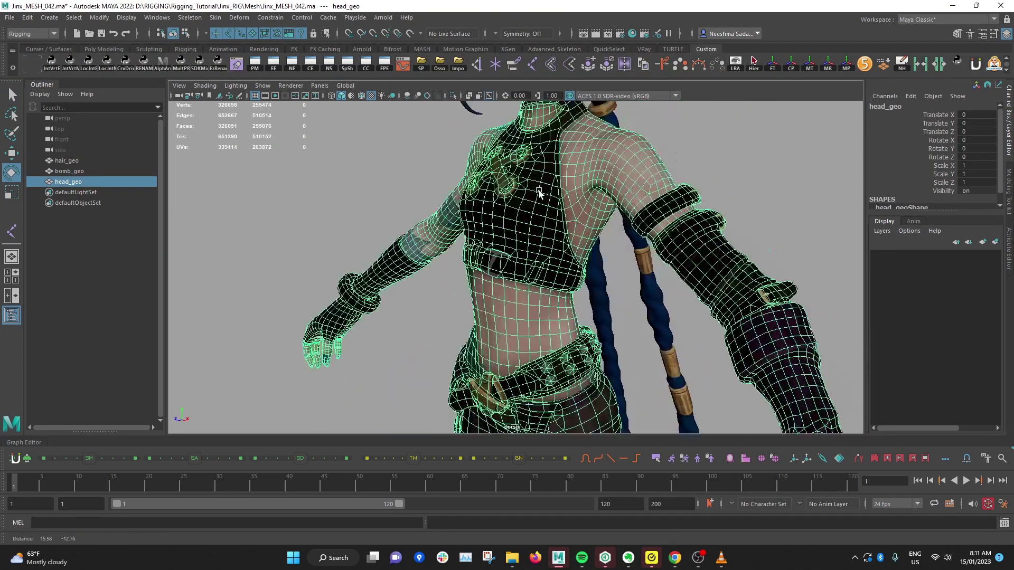
Examine the head_geo wireframe on the gloved hand and fingers up close, along with the hips and legs.
middle_click_drag(623, 264, 564, 150, "alt")
middle_click_drag(618, 327, 595, 314, "alt")
scroll(591, 285, "up", 2)
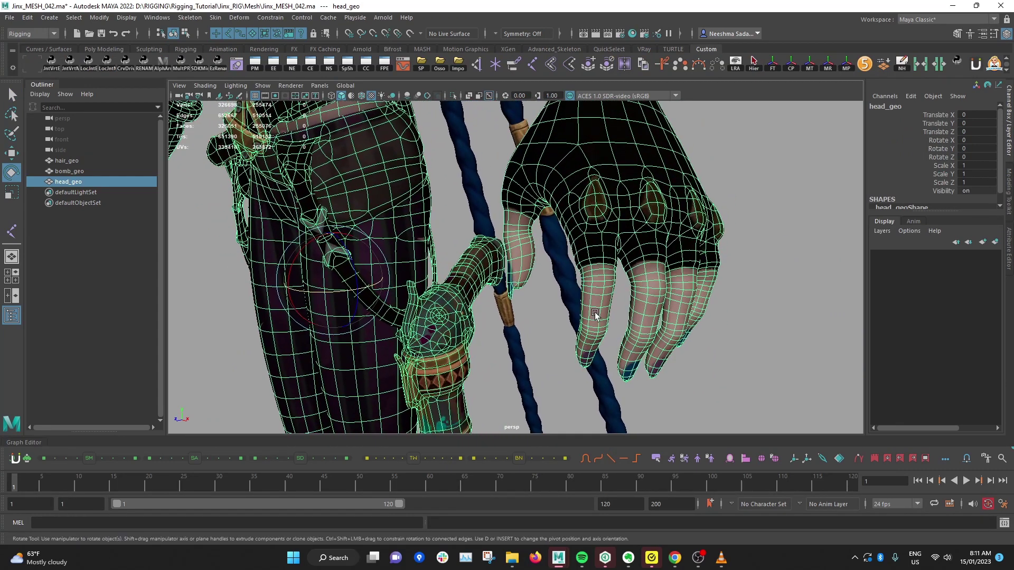
scroll(498, 336, "down", 5)
middle_click_drag(501, 323, 549, 336, "alt")
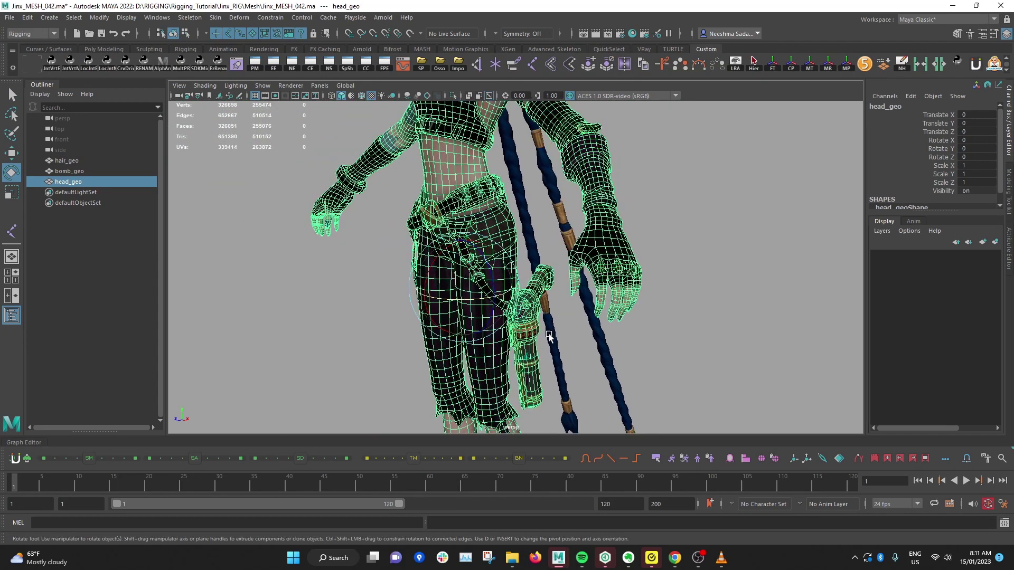
Examine the head_geo wireframe across the arms, torso and shoulders and up towards the head.
left_click_drag(549, 336, 560, 328, "alt")
middle_click_drag(559, 328, 600, 431, "alt")
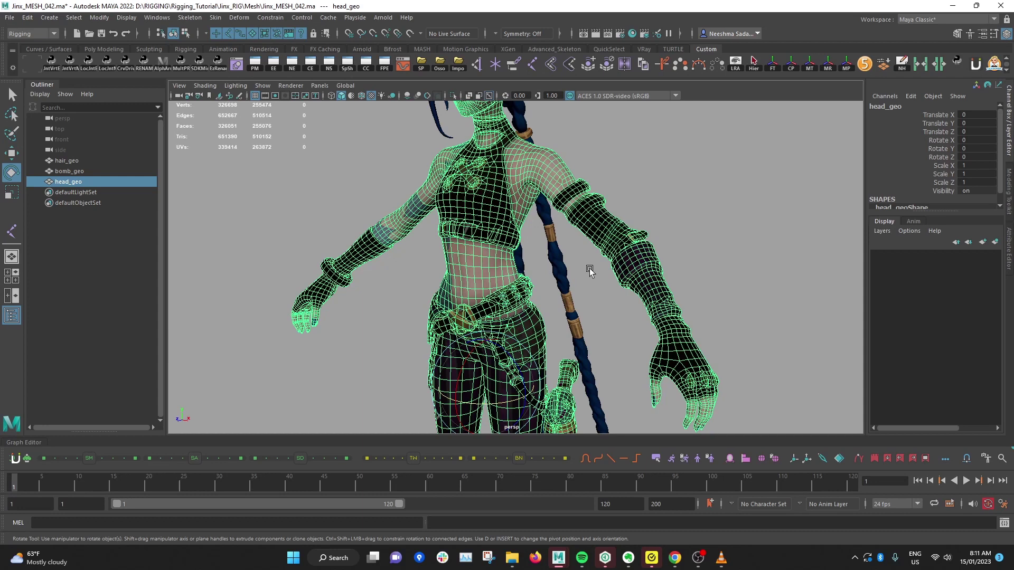
middle_click_drag(615, 174, 650, 238, "alt")
left_click(649, 238)
left_click_drag(646, 240, 640, 272, "alt")
middle_click_drag(640, 272, 690, 351, "alt")
left_click_drag(690, 350, 684, 319, "alt")
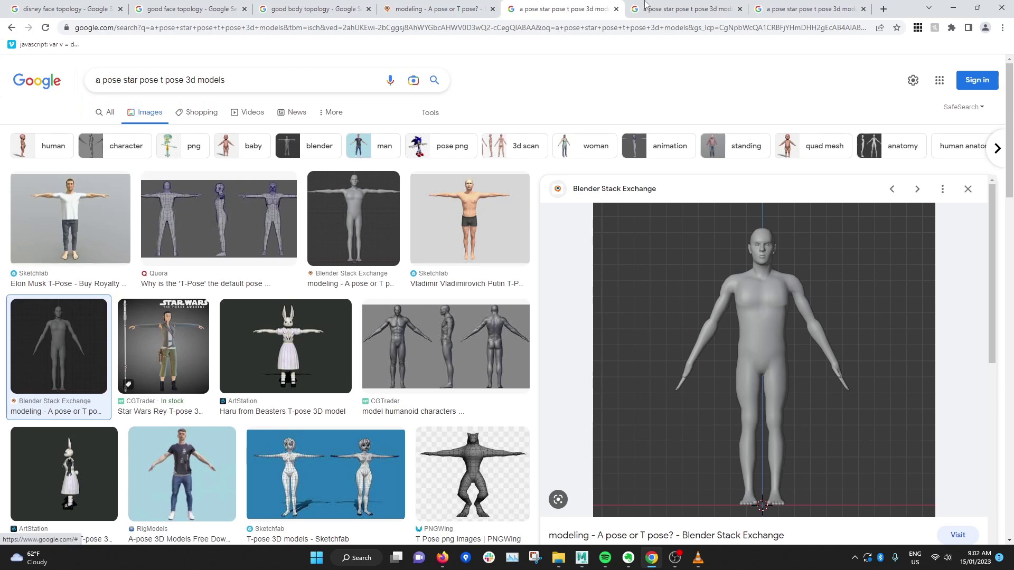
Compare the T-pose and A-pose reference images in the open browser search results.
left_click(686, 9)
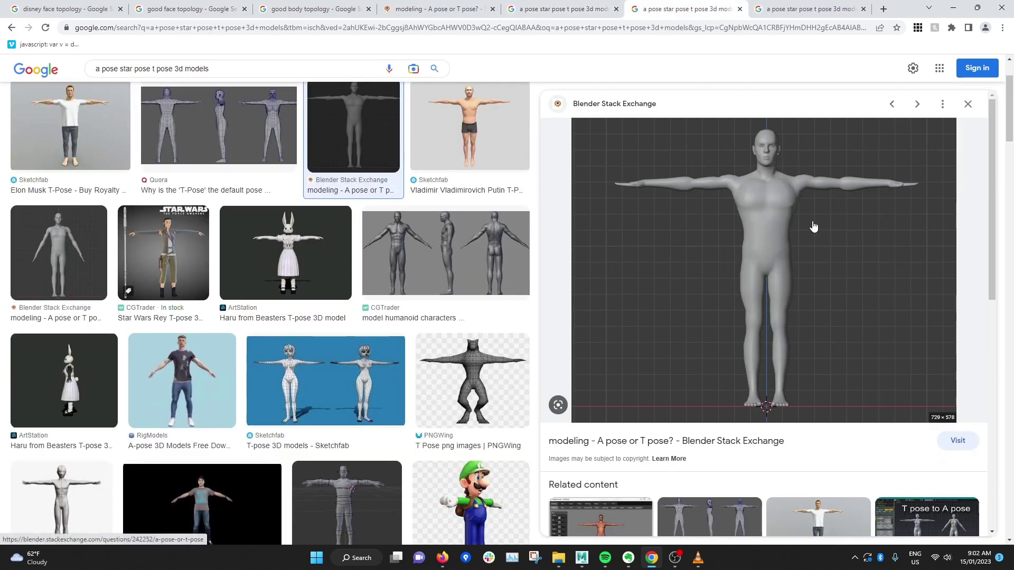
key("ctrl+Tab")
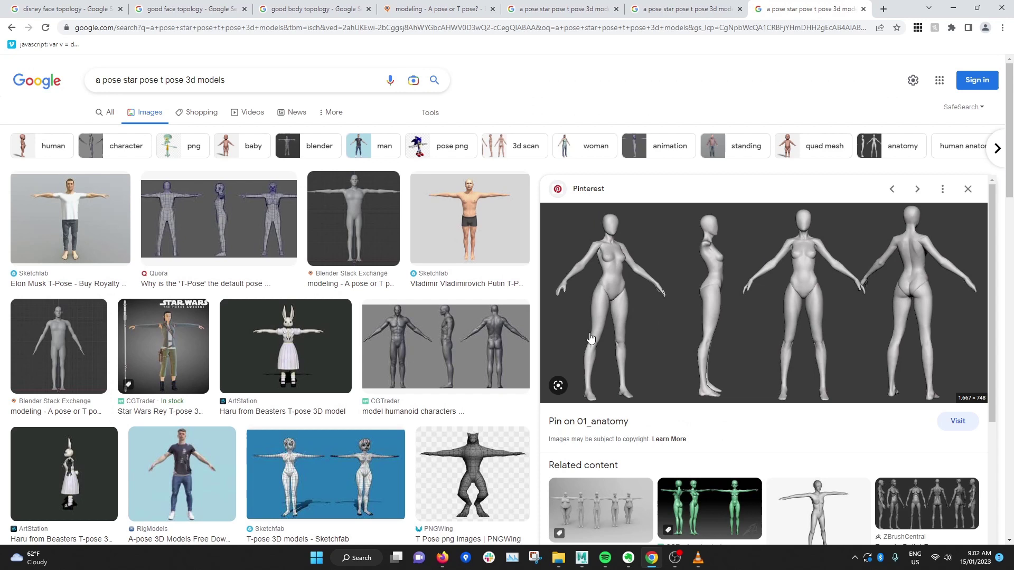
left_click(552, 9)
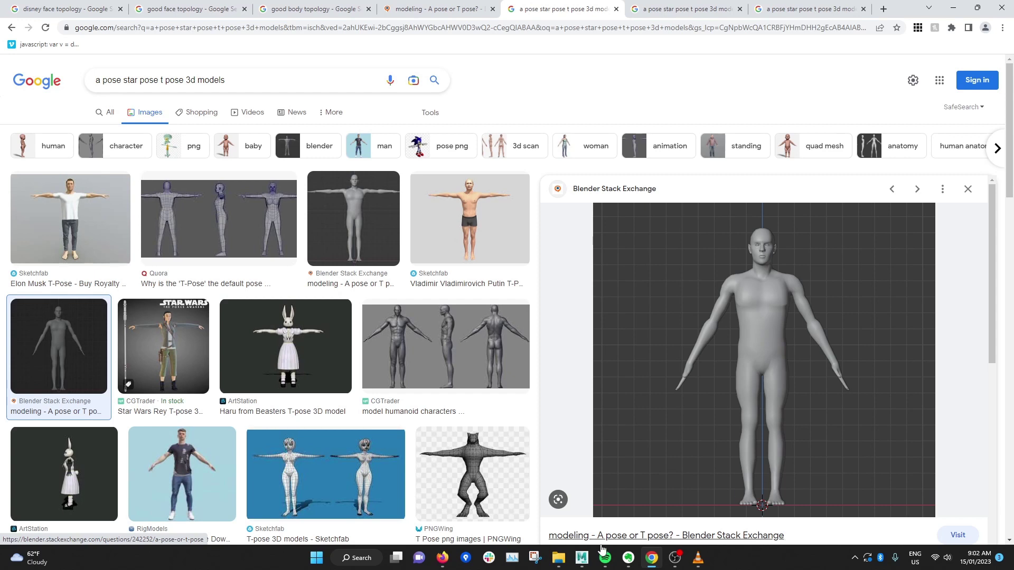
Switch to the Iona_RIG.mb scene in Maya and view the rigged character's full stance from the front.
mouse_move(581, 558)
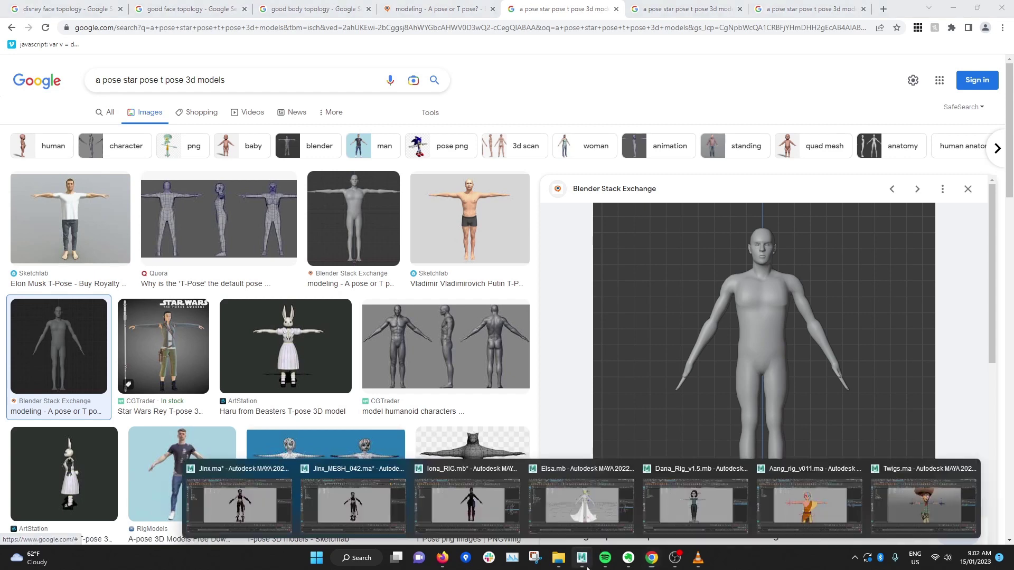
left_click(492, 496)
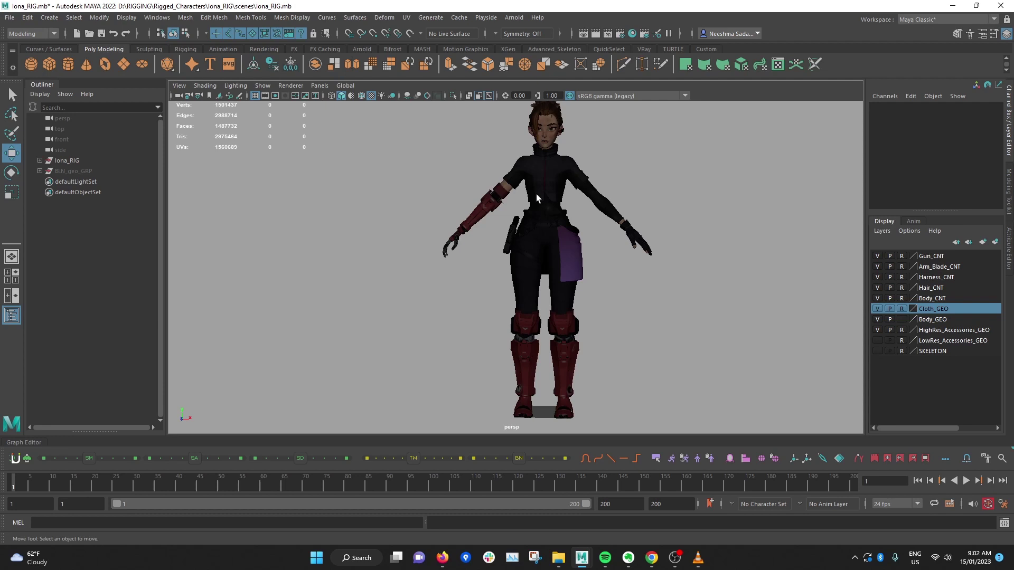
scroll(579, 370, "up", 5)
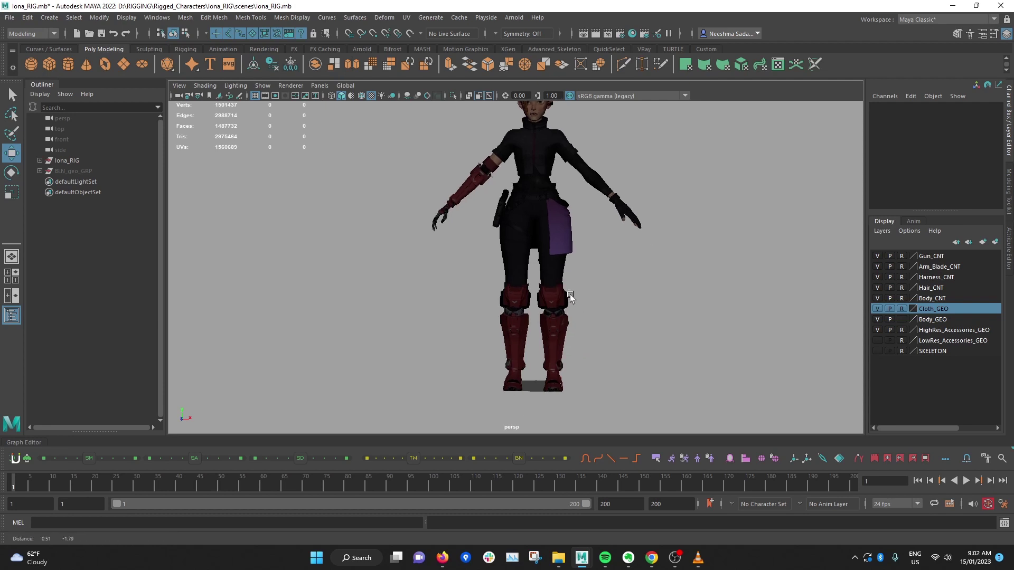
Spread the rig's feet apart, moving the left foot IK control to Translate X 11.724 and the right to -13.374.
left_click(580, 398)
scroll(607, 391, "down", 2)
left_click_drag(605, 376, 620, 377)
left_click(532, 362)
left_click_drag(551, 376, 524, 376)
left_click(585, 373)
left_click_drag(600, 375, 605, 374)
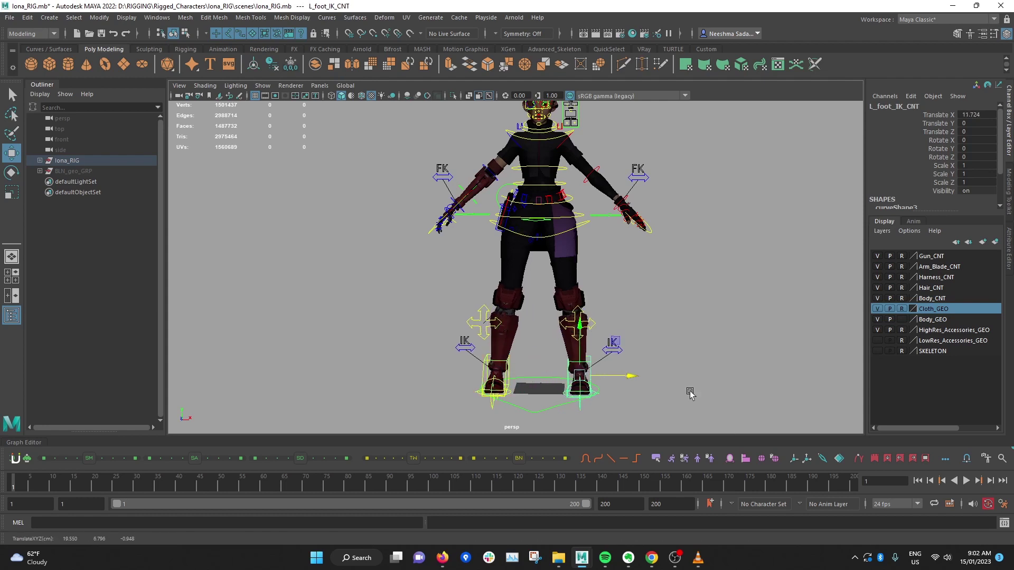
left_click(690, 392)
Examine the spread legs and foot controls of the Iona rig from the side and the front.
left_click_drag(620, 312, 515, 371, "alt")
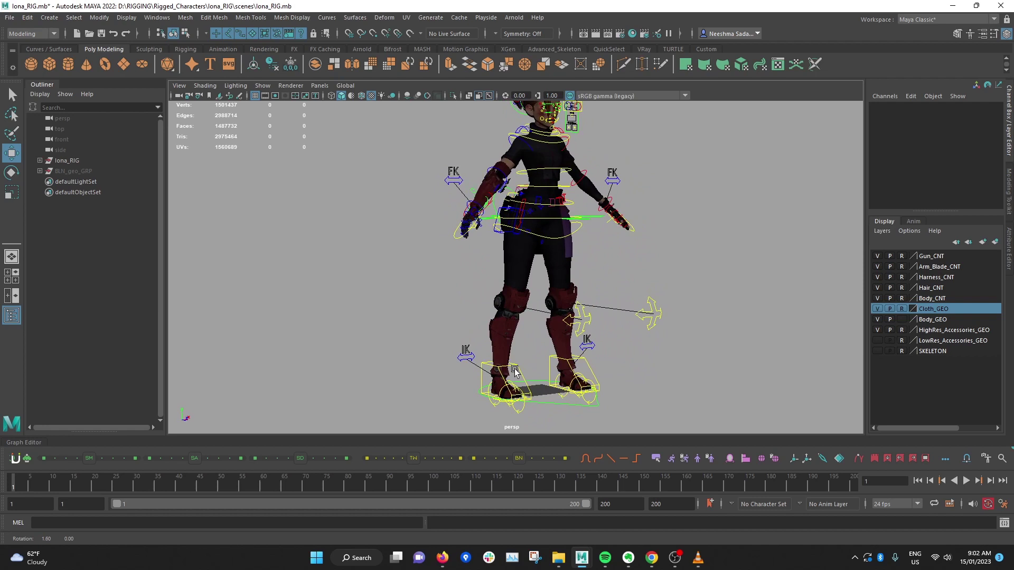
middle_click_drag(521, 371, 543, 337, "alt")
right_click_drag(542, 337, 586, 338, "alt")
left_click_drag(586, 338, 502, 349, "alt")
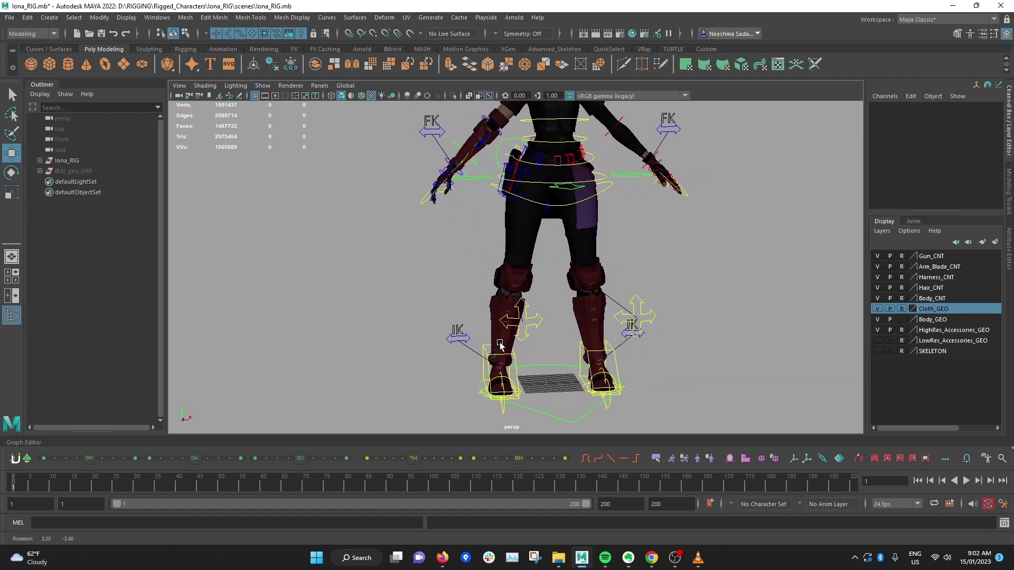
middle_click_drag(501, 349, 506, 368, "alt")
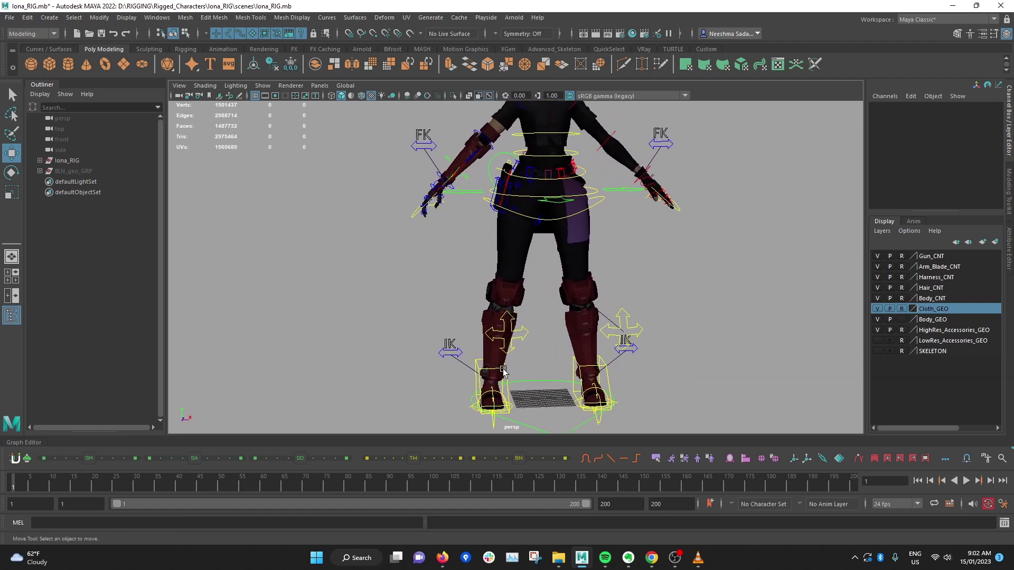
Try adjusting the foot IK controls of the spread stance and undo those changes.
left_click(504, 371)
left_click_drag(531, 380, 686, 336)
left_click(604, 368)
left_click(606, 369)
key("ctrl+z")
key("ctrl+z")
key("ctrl+z")
key("ctrl+z")
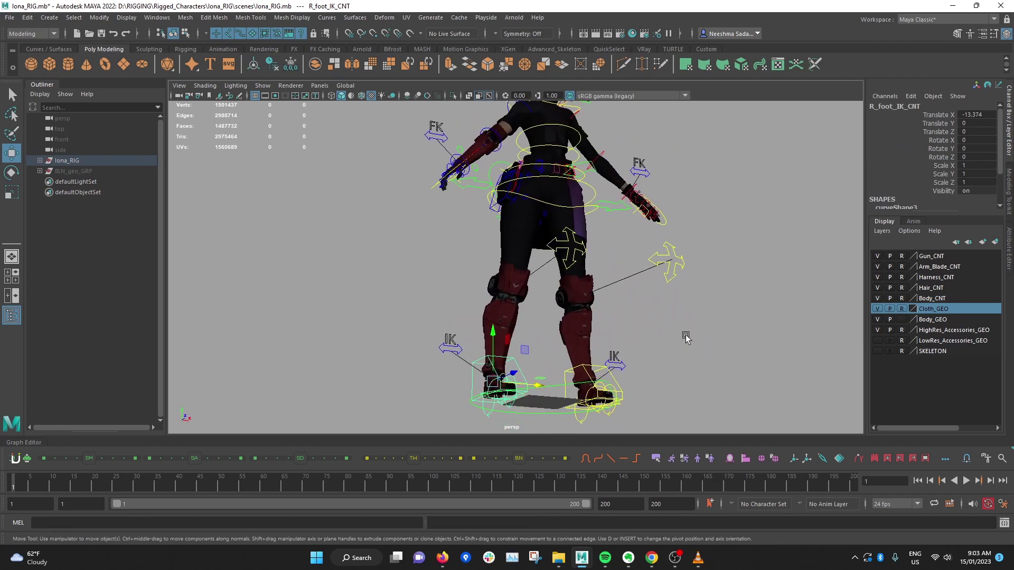
Inspect the leg stance from the side and front, including the right foot IK control's channel values.
left_click(685, 337)
mouse_move(638, 315)
left_mouse_down("alt")
mouse_move(665, 314)
mouse_move(652, 306)
left_mouse_up("alt")
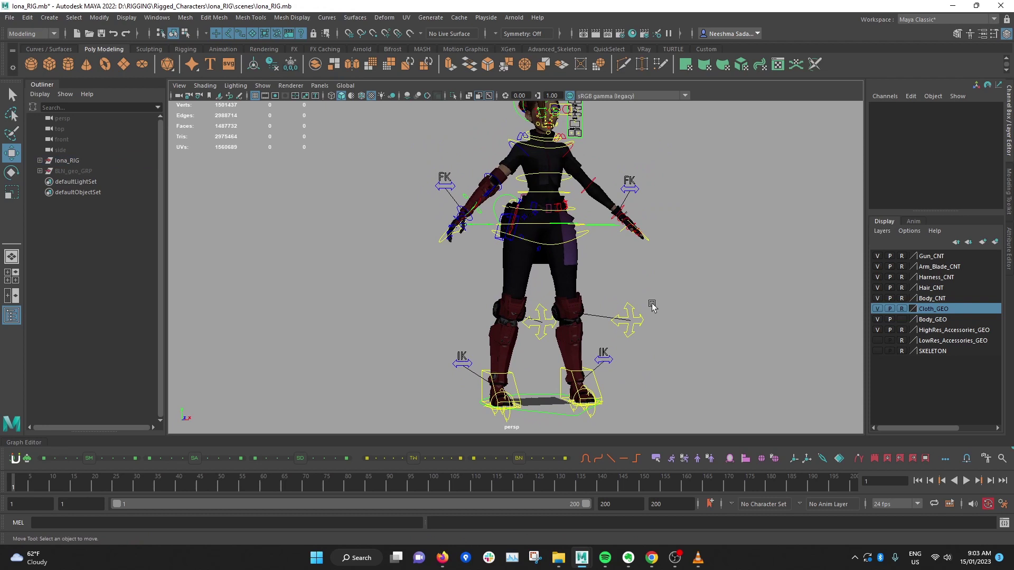
left_click_drag(648, 341, 657, 347, "alt")
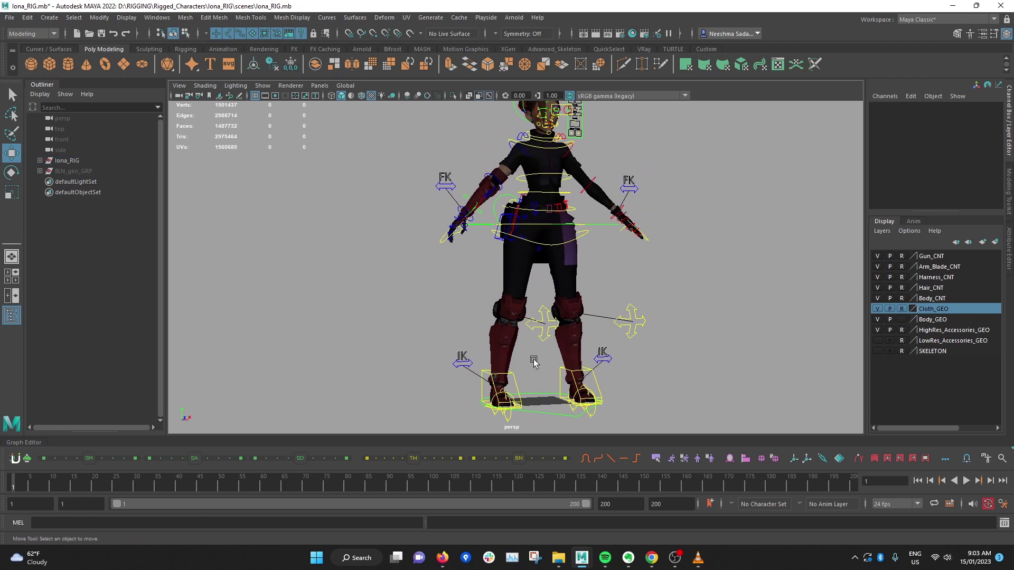
left_click_drag(533, 362, 503, 387, "alt")
left_click(503, 387)
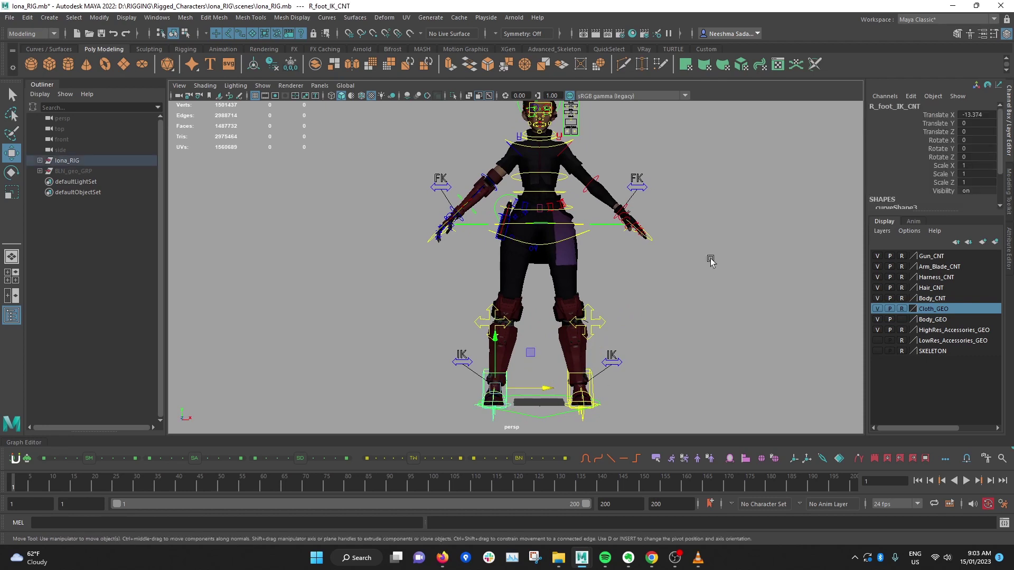
left_click(625, 382)
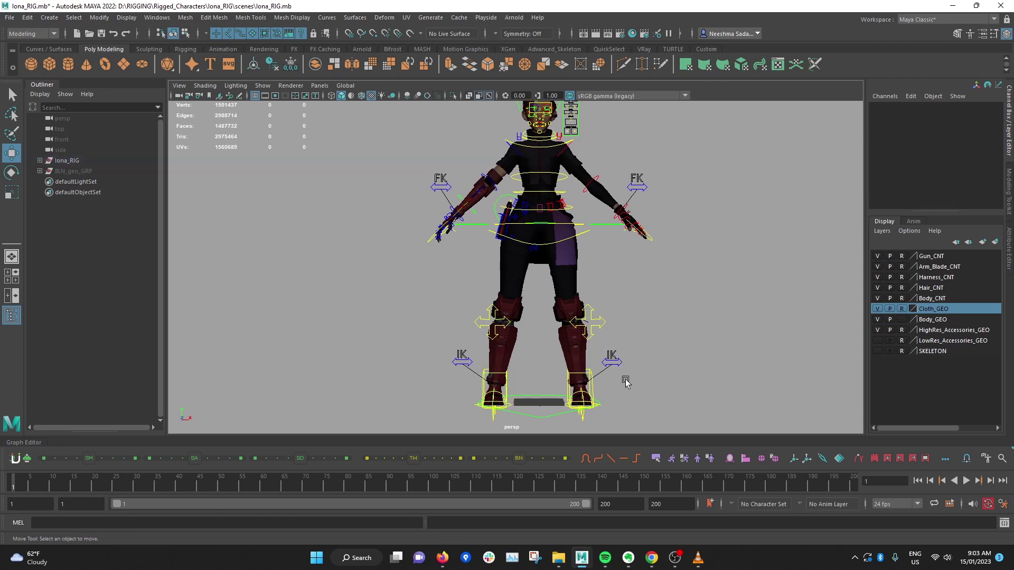
Raise the left foot IK control to lift and bend the left leg.
left_click(591, 383)
left_click_drag(611, 267, 580, 284, "alt")
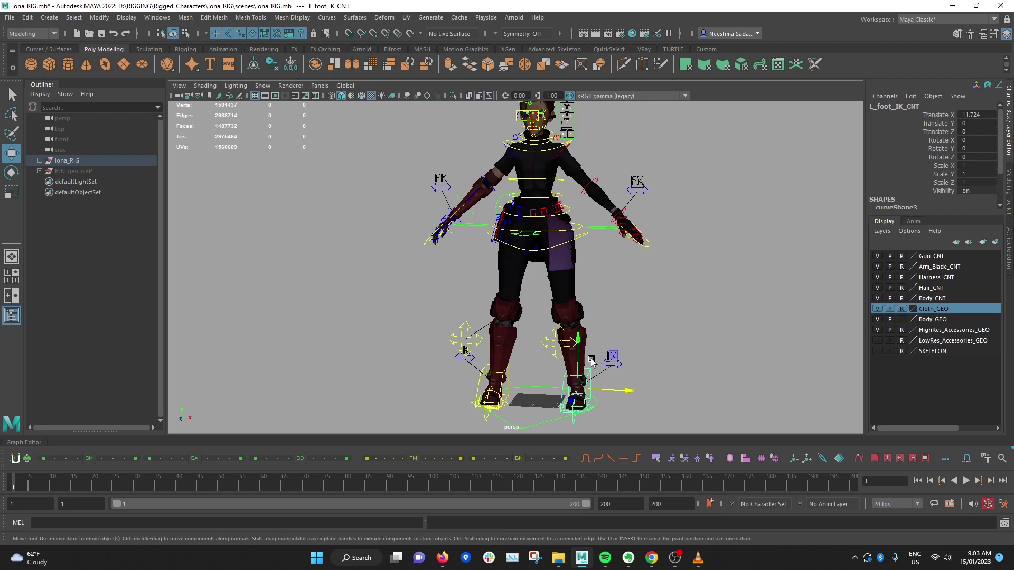
left_click_drag(578, 338, 597, 282)
Move L_knee_rotate_IK_CNT outward to Translate X 55.664 so the raised knee points sideways.
left_click(568, 262)
left_click(607, 259)
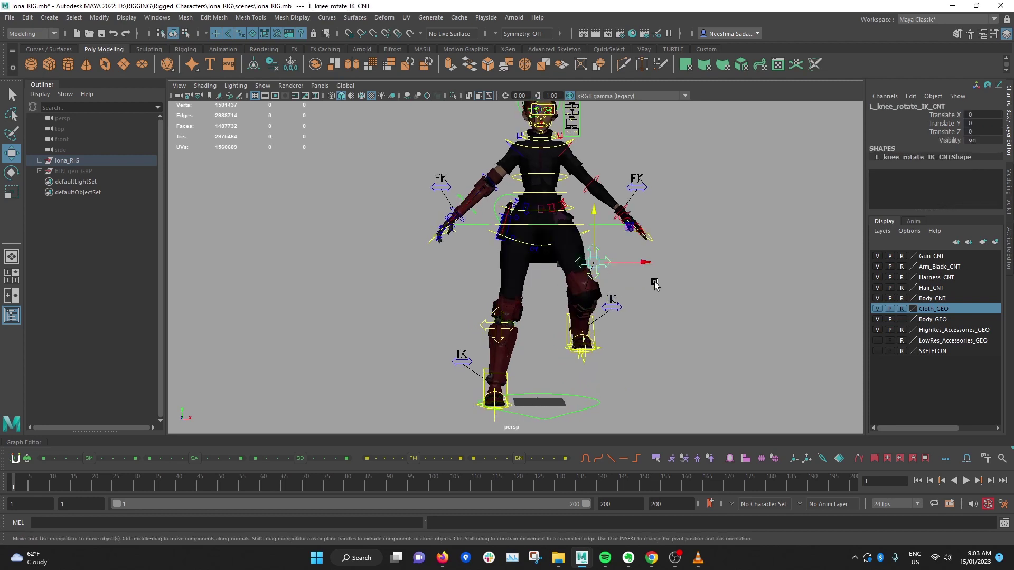
key("ctrl+z")
key("ctrl+z")
key("ctrl+z")
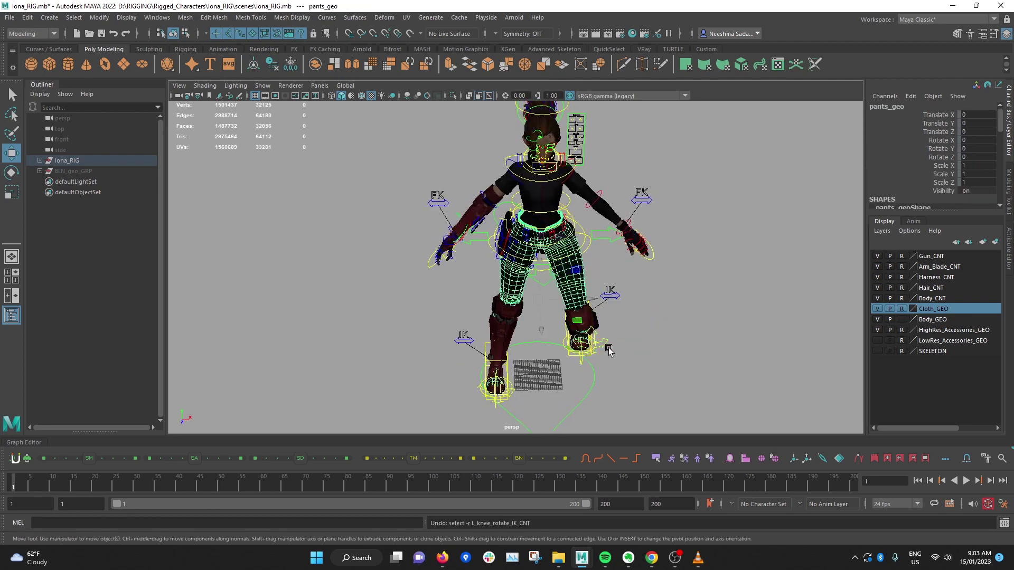
key("shift+z")
key("shift+z")
key("shift+z")
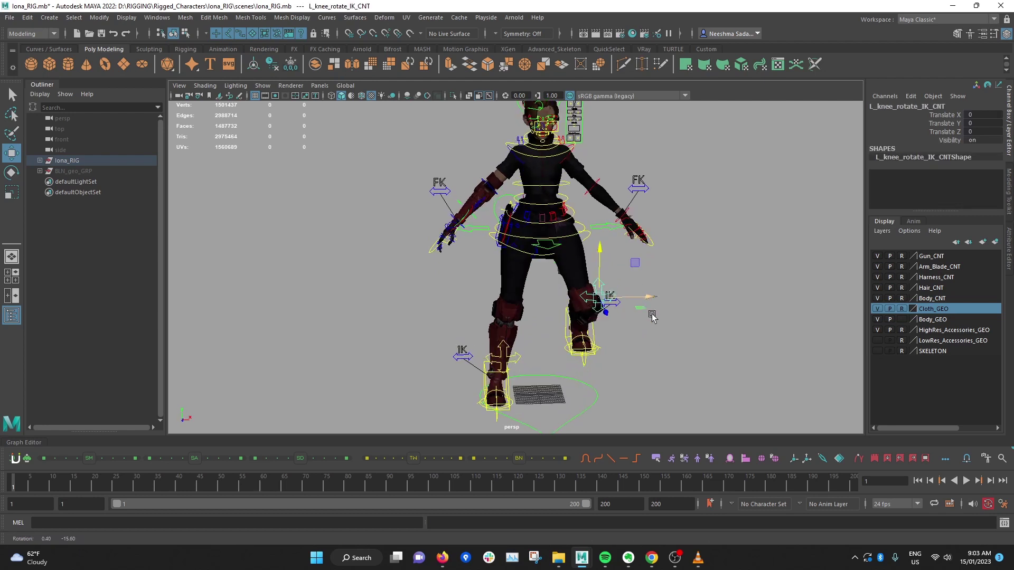
left_click_drag(655, 292, 768, 283)
left_click(667, 360)
Undo the left knee control's move and the raising of the left foot.
key("ctrl+z")
key("ctrl+z")
key("ctrl+z")
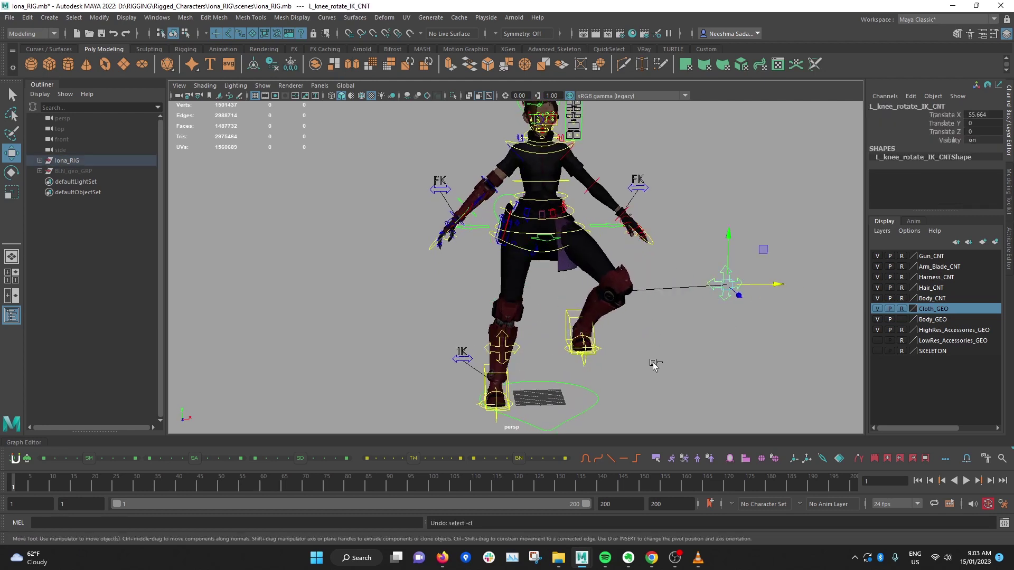
key("ctrl+z")
key("ctrl+z")
key("ctrl+z")
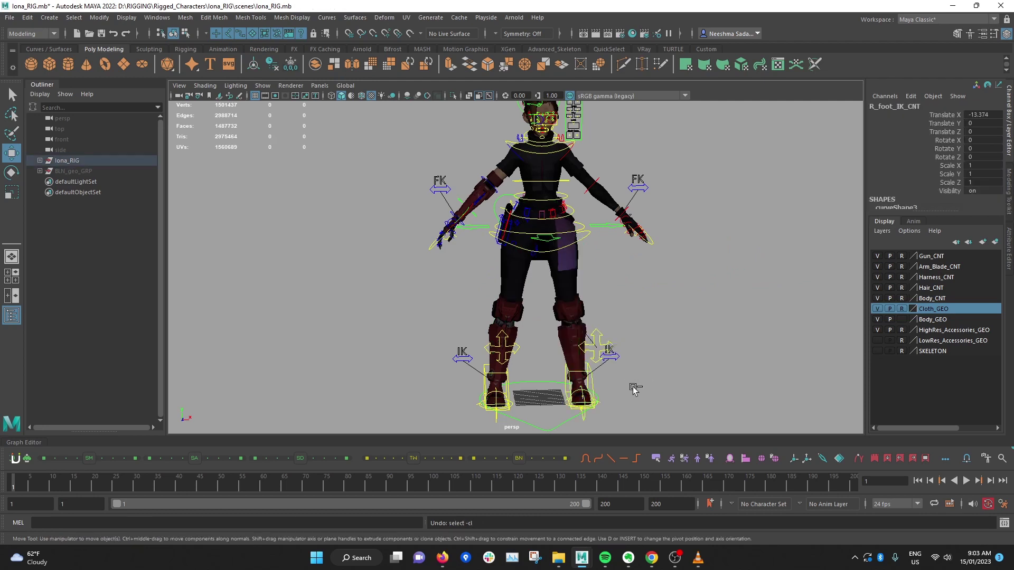
Undo the sideways foot control moves to bring the legs back together.
key("ctrl+z")
key("ctrl+z")
key("ctrl+z")
key("ctrl+z")
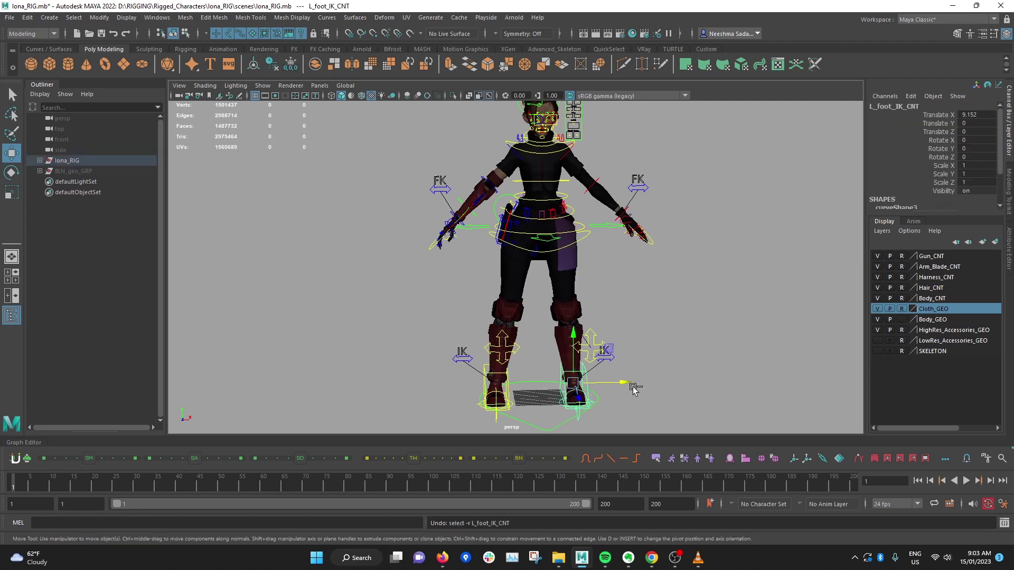
key("ctrl+z")
key("ctrl+z")
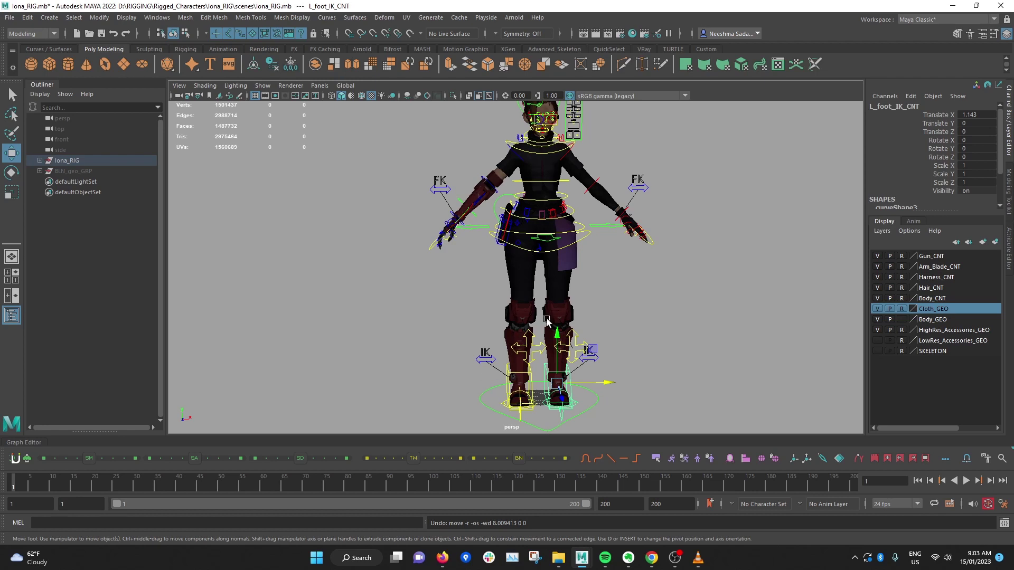
View the character poses in the Elsa.mb scene and in the Dana_Rig_v1.5.mb scene.
mouse_move(583, 558)
left_click(582, 504)
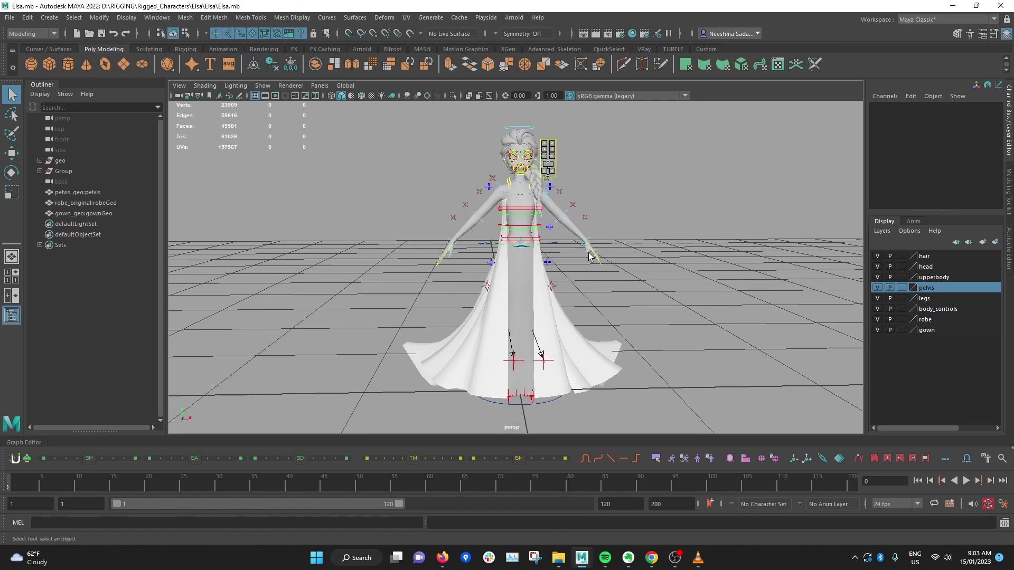
mouse_move(582, 558)
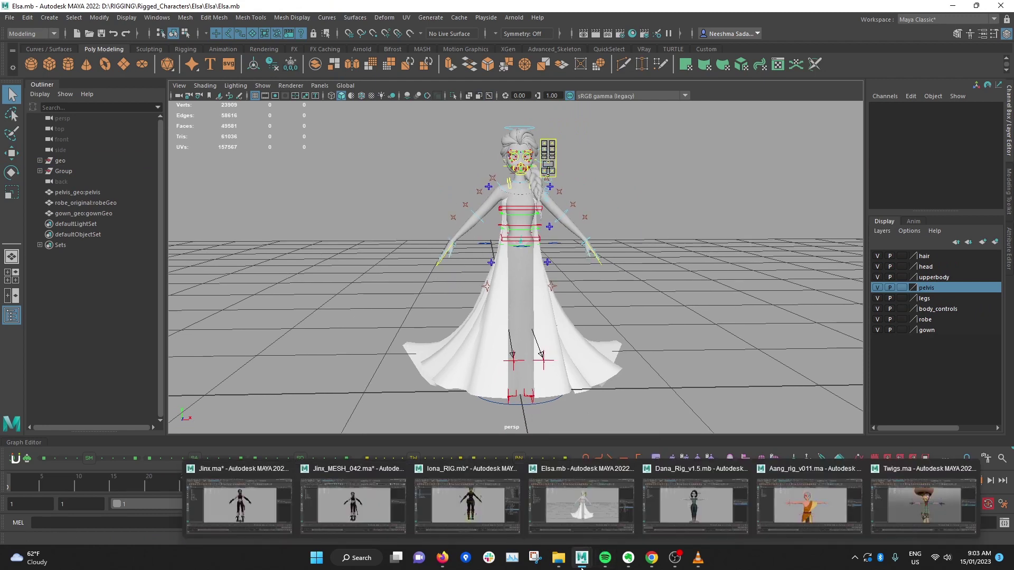
left_click(679, 491)
left_click_drag(599, 352, 582, 365, "alt")
middle_click_drag(587, 359, 627, 338, "alt")
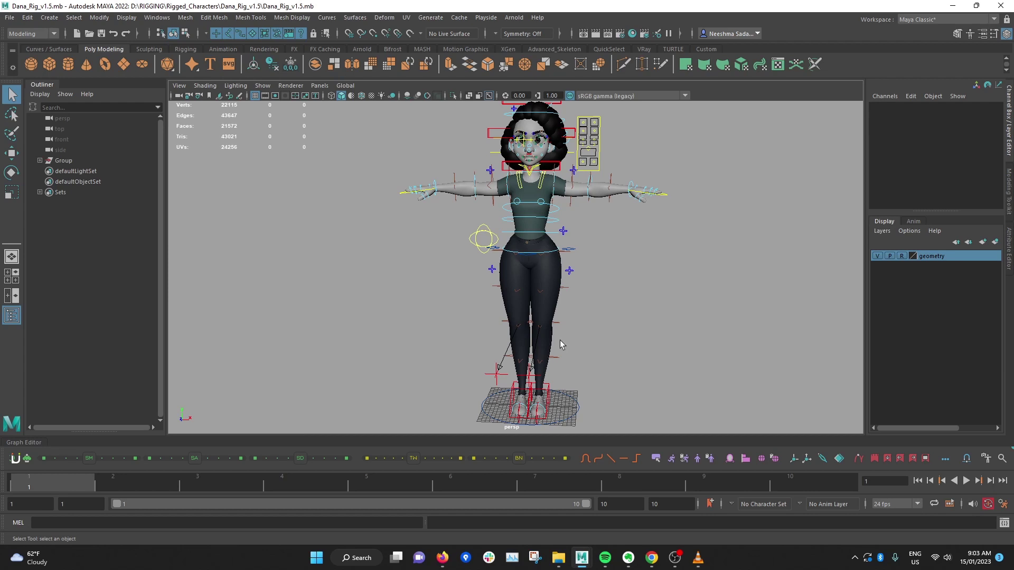
Switch to the Aang_rig_v011.ma scene and view the character's arm pose.
mouse_move(651, 558)
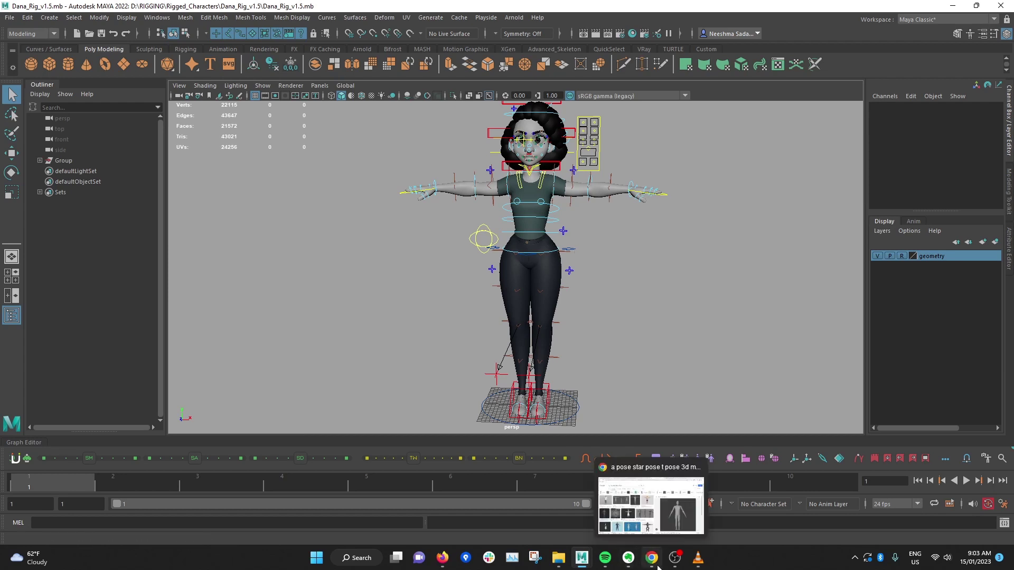
mouse_move(582, 558)
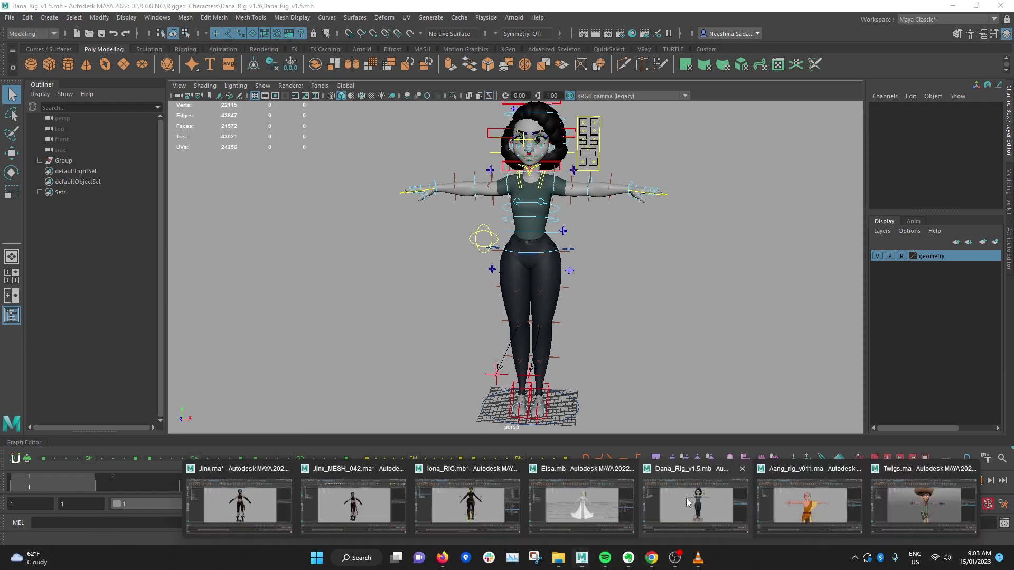
left_click(809, 504)
scroll(555, 371, "down", 3)
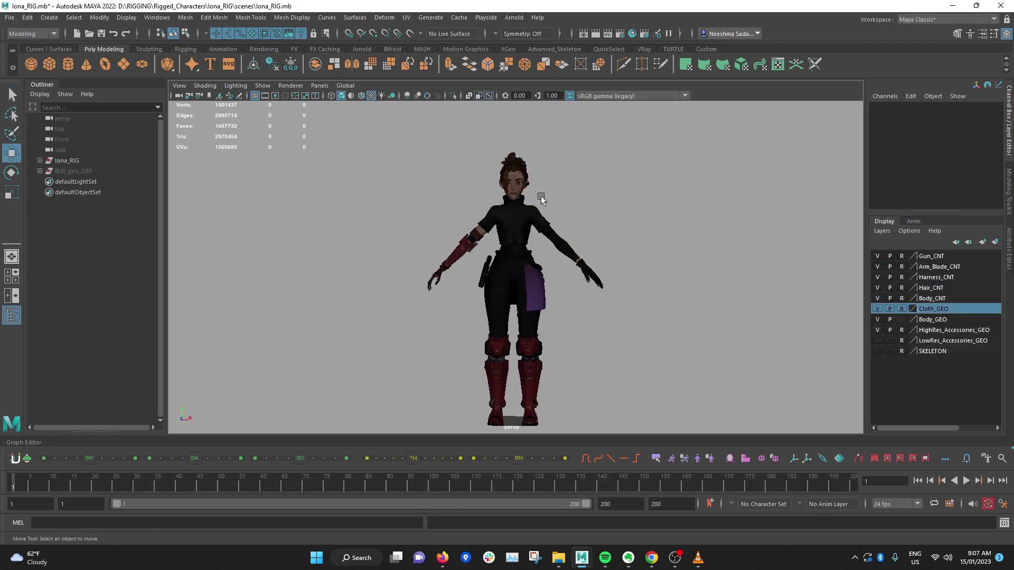
Compare Iona_RIG.mb's arm pose with Dana_Rig_v1.5.mb and Aang_rig_v011.ma, and return to the Iona_RIG.mb scene.
scroll(530, 191, "up", 2)
scroll(561, 226, "up", 1)
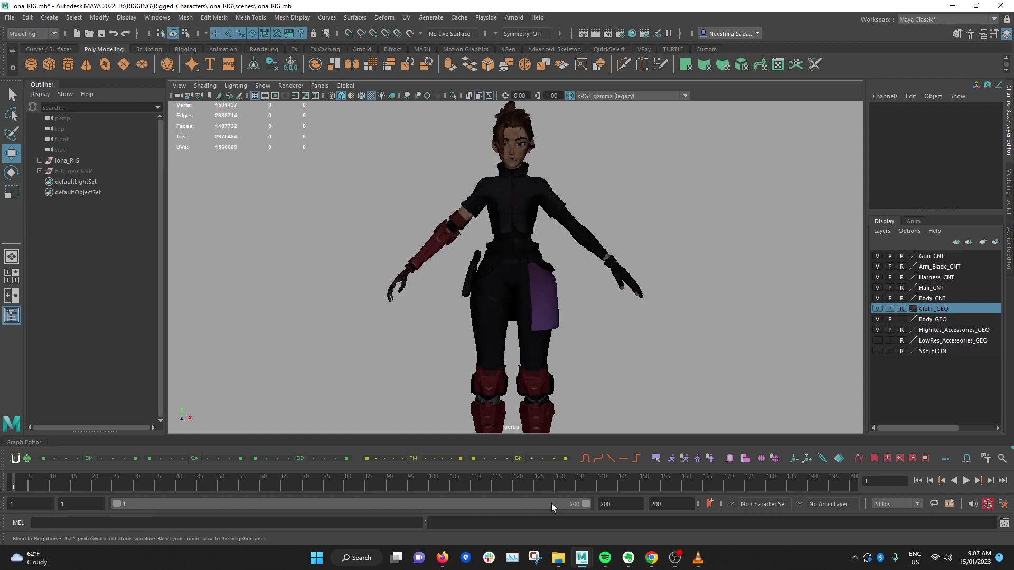
mouse_move(581, 557)
left_click(740, 515)
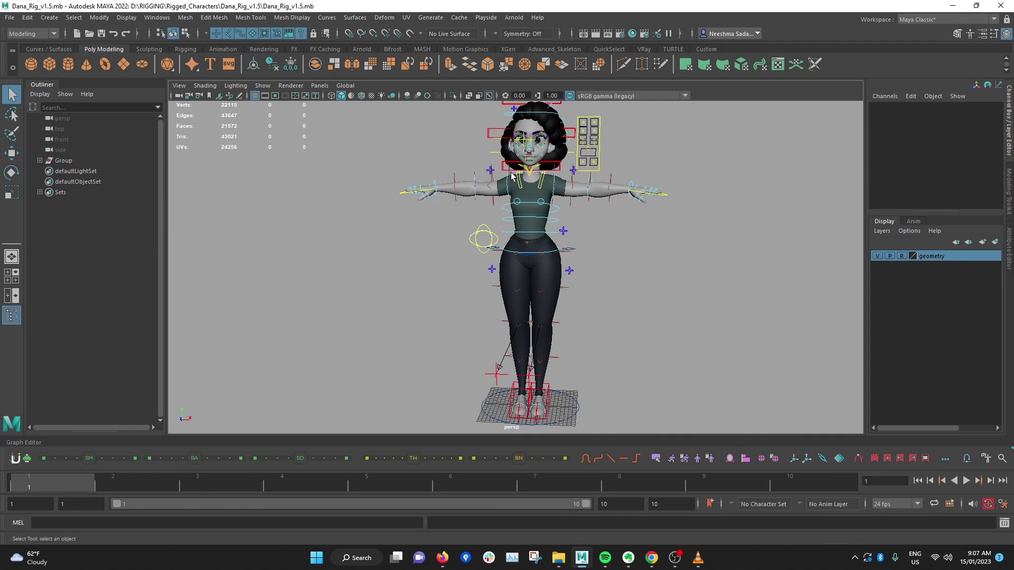
mouse_move(581, 557)
left_click(775, 492)
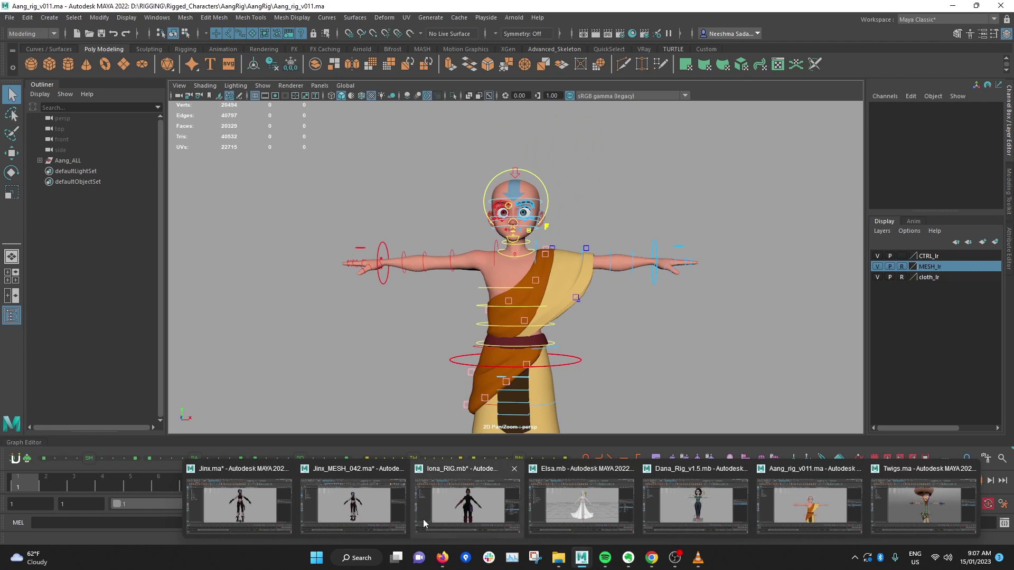
left_click(472, 515)
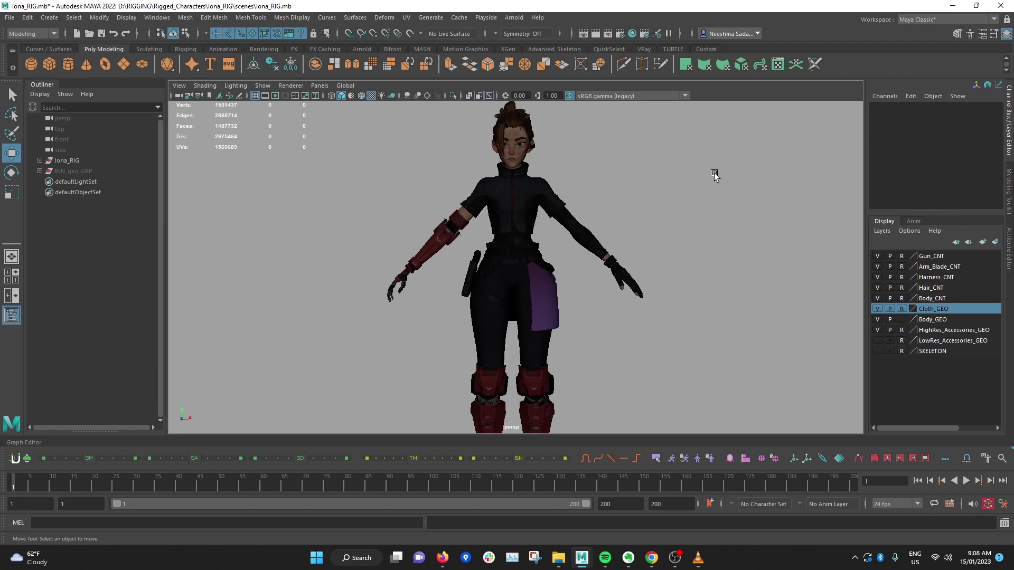
Switch from Iona_RIG.mb to Aang_rig_v011.ma and examine the T-pose shoulders and upper back from behind.
scroll(646, 177, "down", 1)
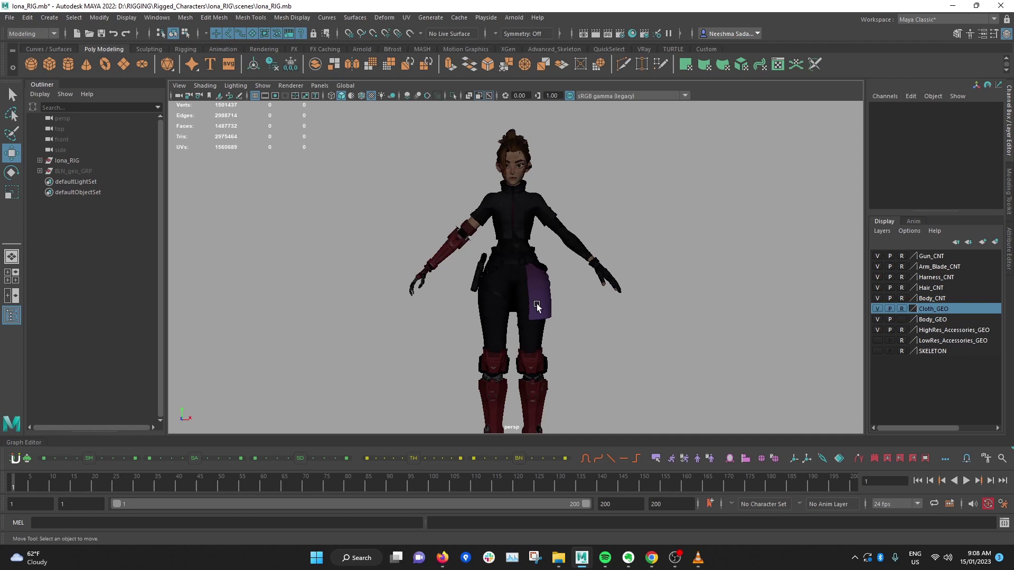
scroll(542, 334, "up", 1)
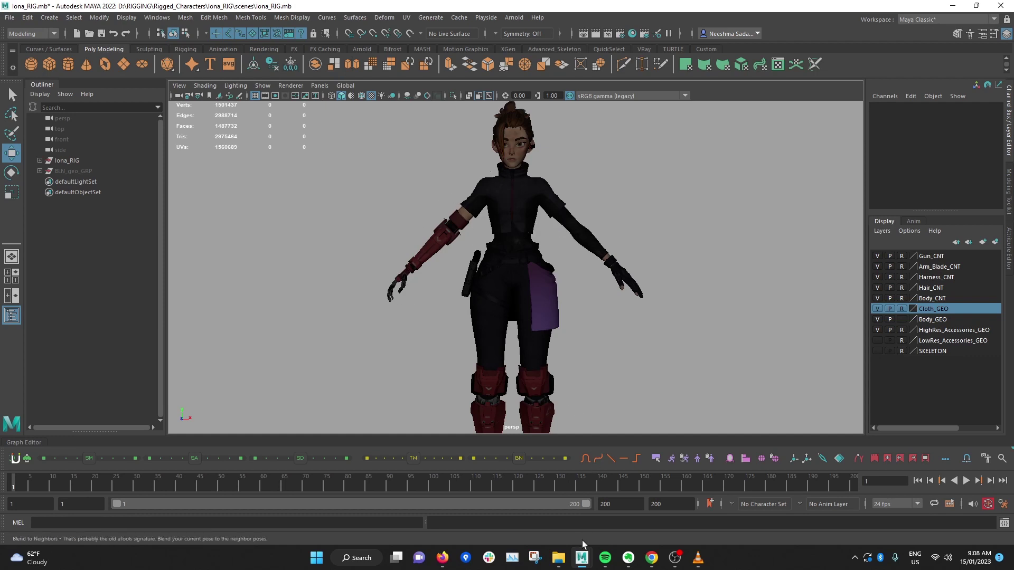
mouse_move(581, 557)
left_click(778, 499)
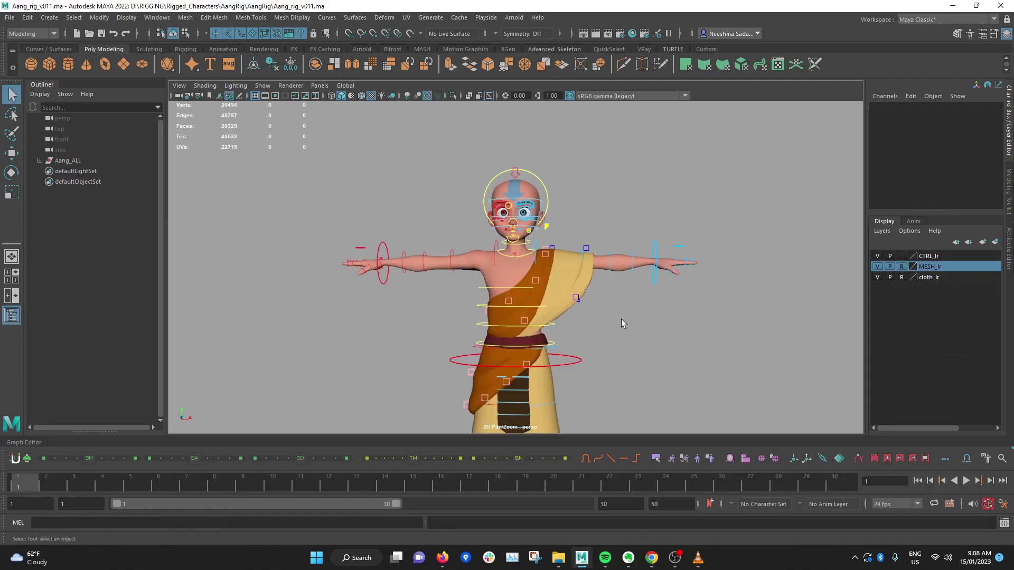
left_click_drag(621, 318, 661, 297, "alt")
scroll(661, 296, "up", 5)
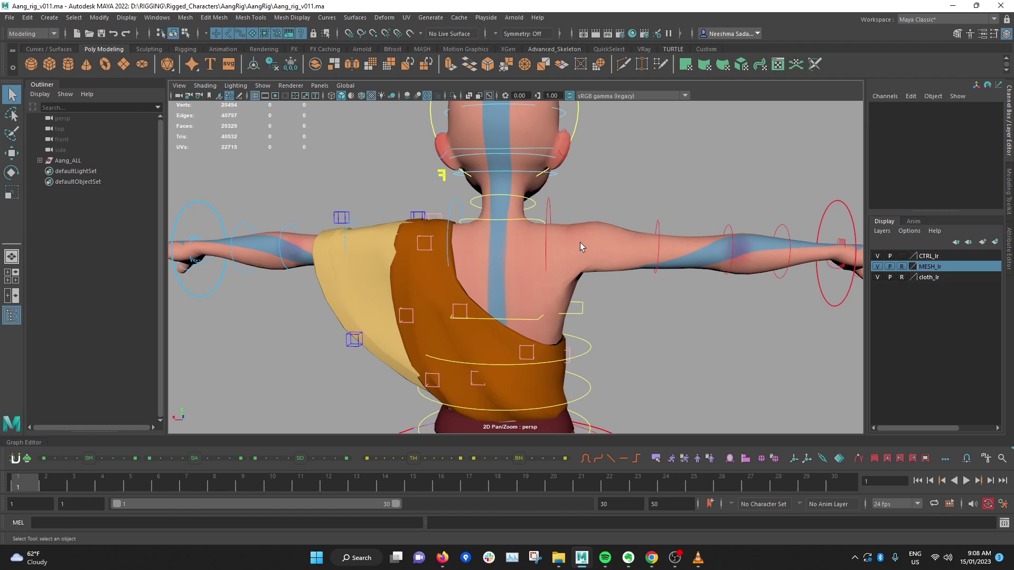
scroll(586, 253, "down", 5)
mouse_move(591, 259)
left_mouse_down("alt")
mouse_move(593, 240)
mouse_move(596, 247)
left_mouse_up("alt")
scroll(560, 295, "up", 2)
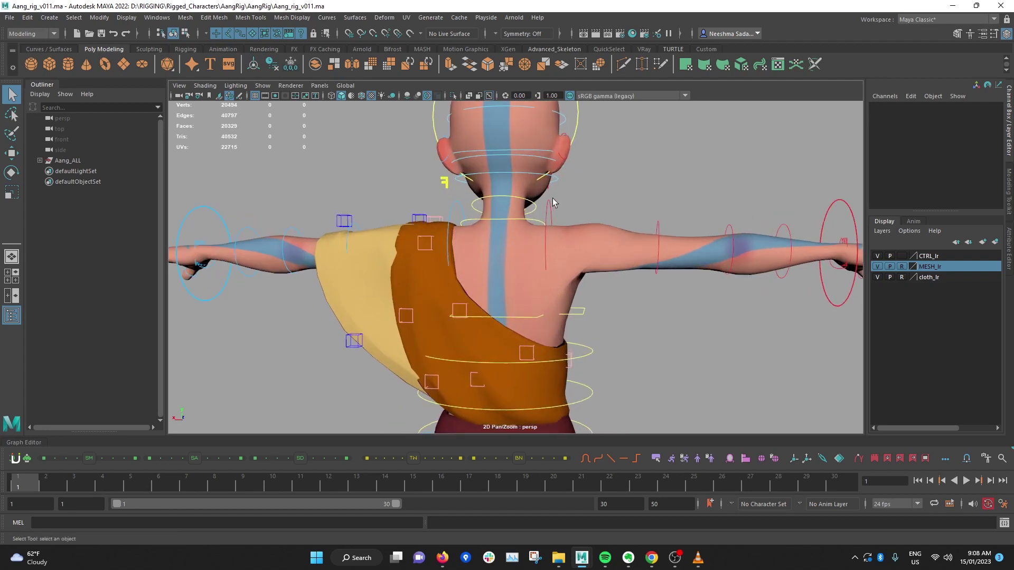
Compare the relaxed hand and finger poses in the Iona_RIG.mb and Jinx.ma scenes, ending in Jinx.ma.
mouse_move(582, 558)
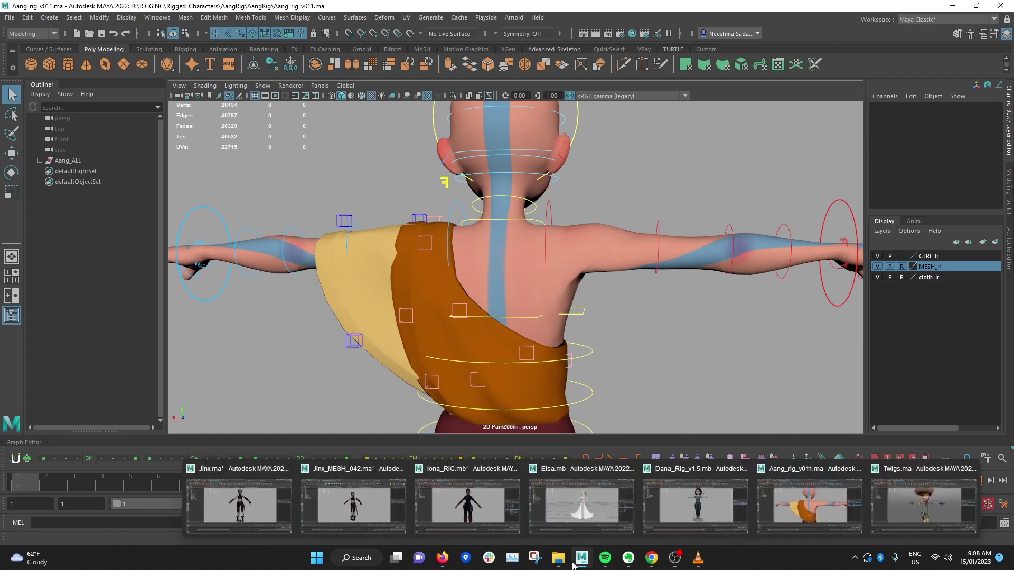
left_click(368, 524)
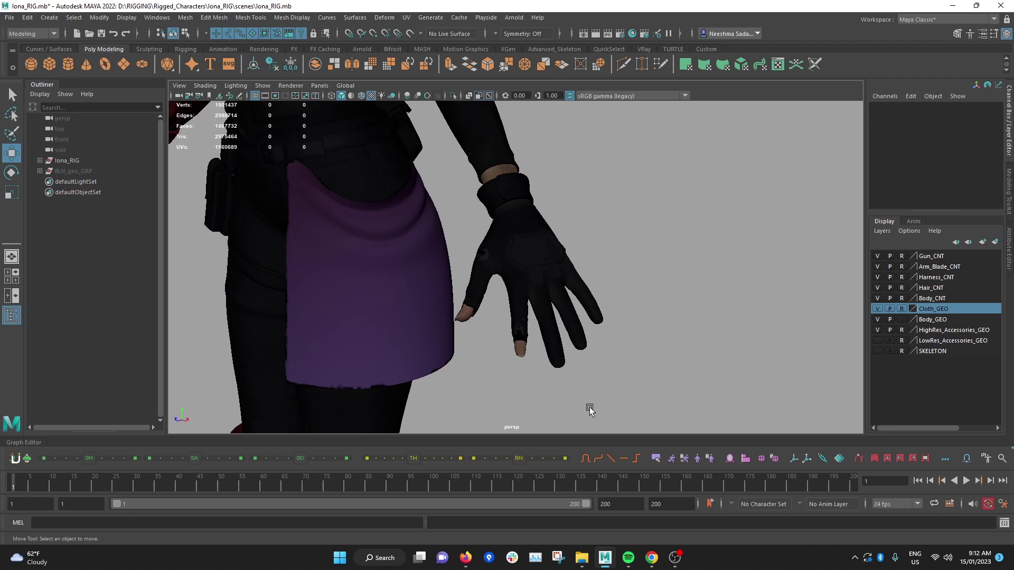
mouse_move(607, 561)
left_click(261, 497)
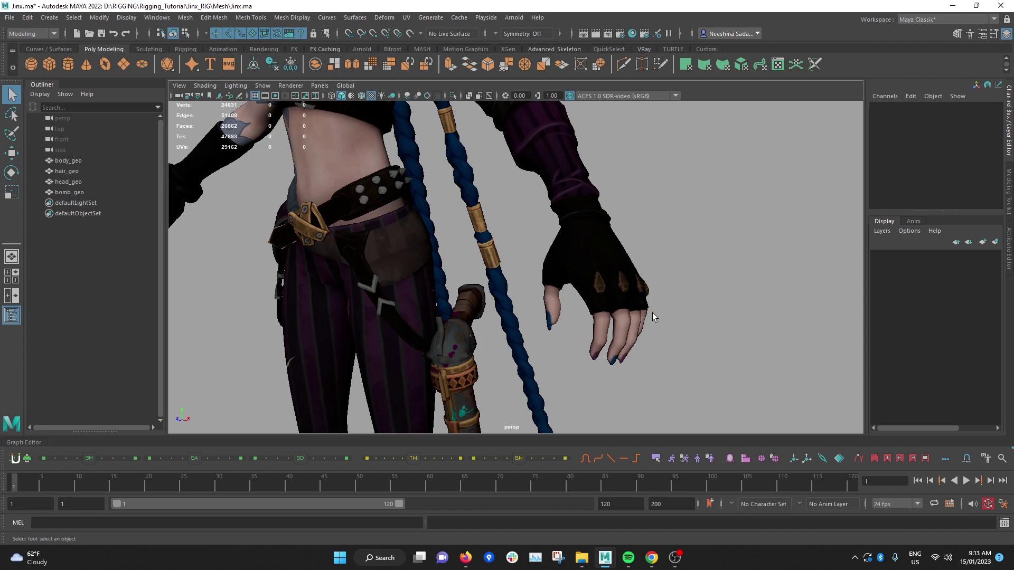
mouse_move(604, 558)
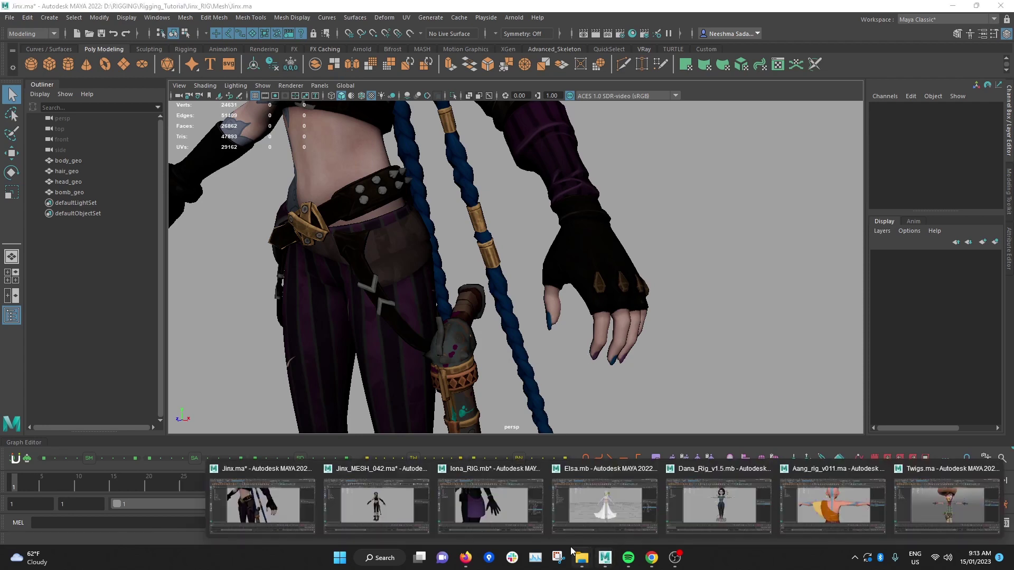
left_click(483, 514)
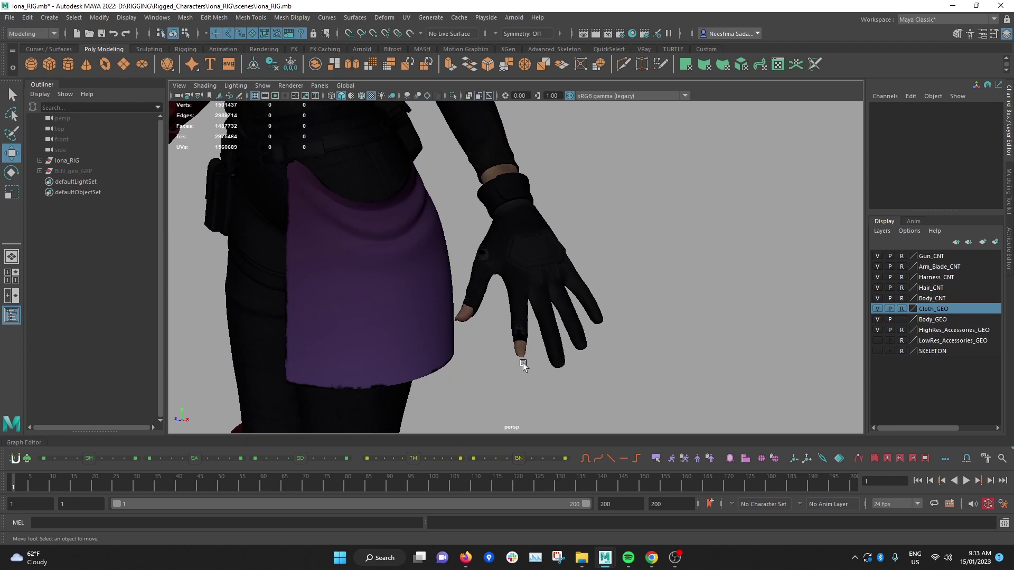
mouse_move(601, 561)
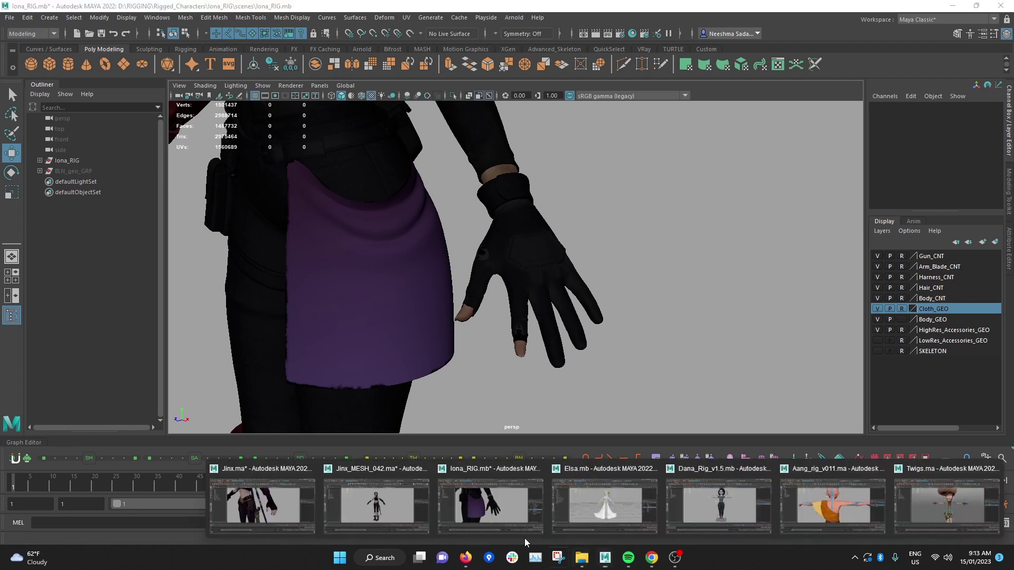
left_click(249, 502)
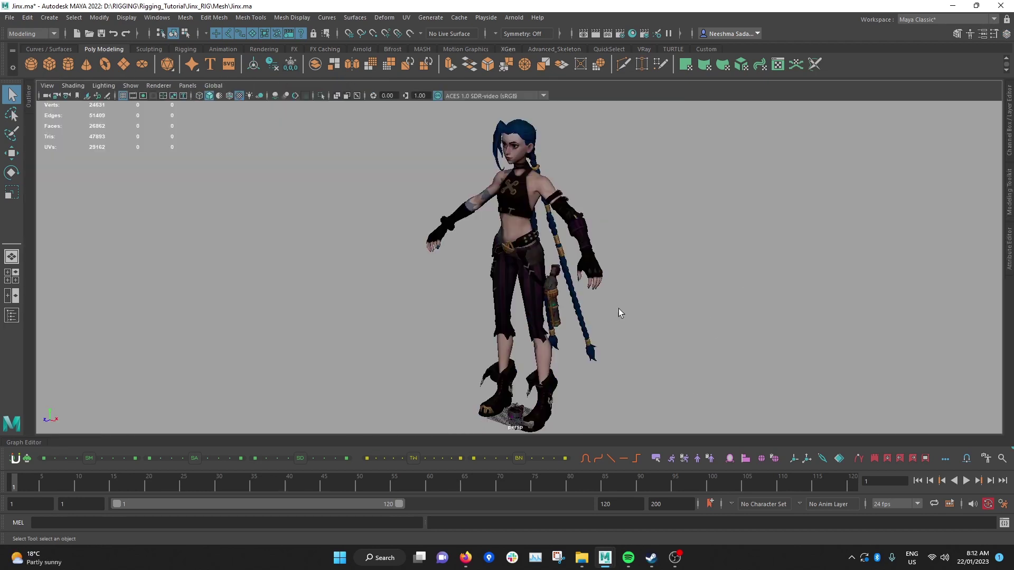
Switch to Jinx_MESH_063.ma and select the hair, bomb2 and body meshes in turn to inspect how the model is divided.
left_click(605, 563)
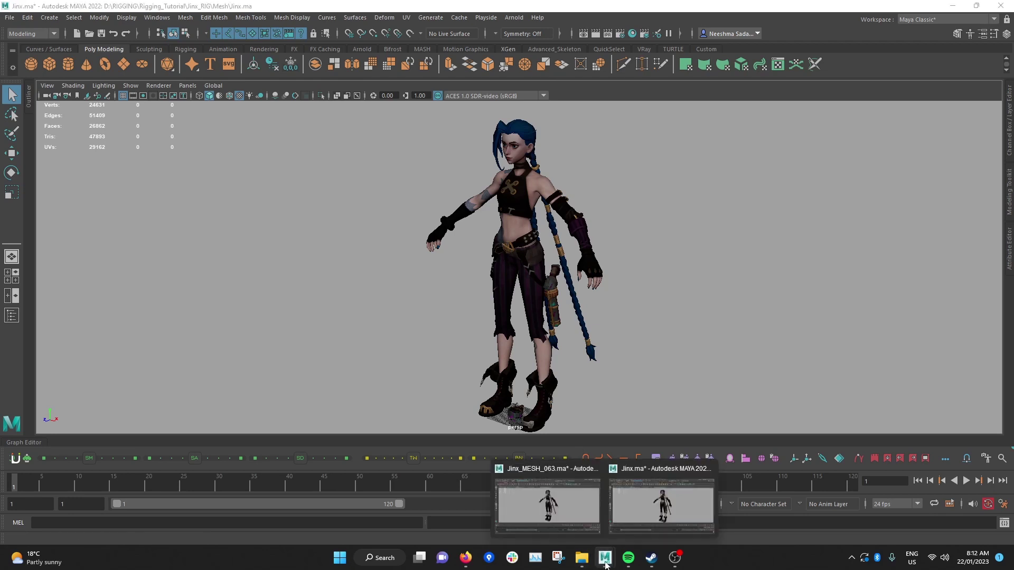
left_click(572, 489)
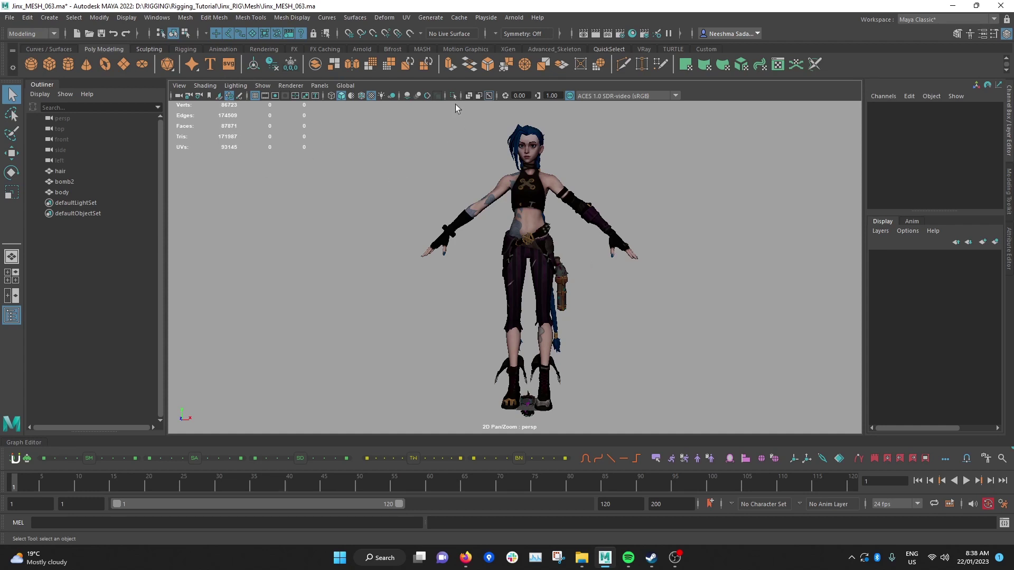
left_click(62, 172)
mouse_move(514, 216)
left_mouse_down("alt")
mouse_move(650, 224)
mouse_move(528, 224)
left_mouse_up("alt")
left_click(93, 182)
left_click_drag(544, 258, 617, 271, "alt")
left_click_drag(575, 388, 506, 360, "alt")
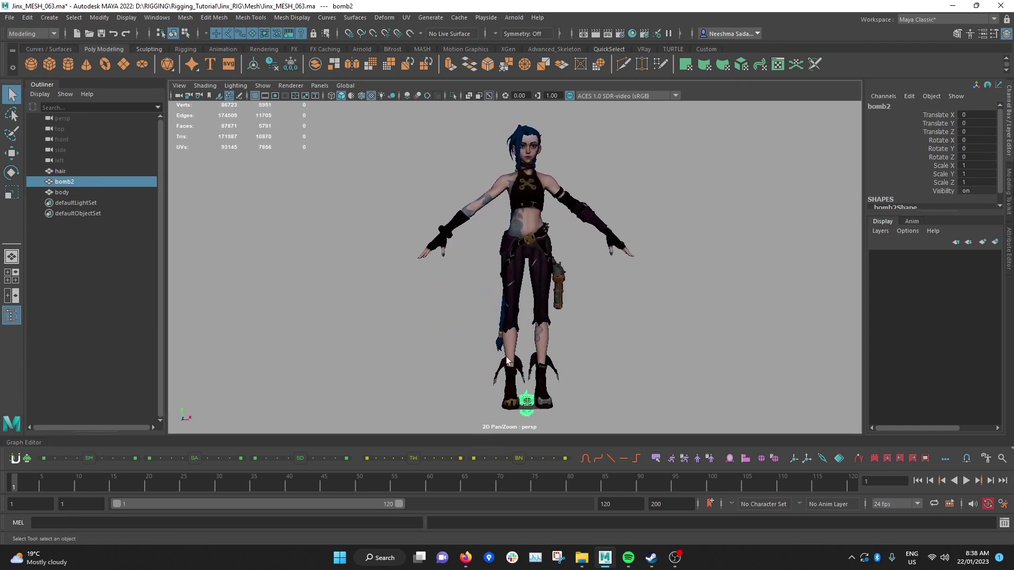
left_click(87, 193)
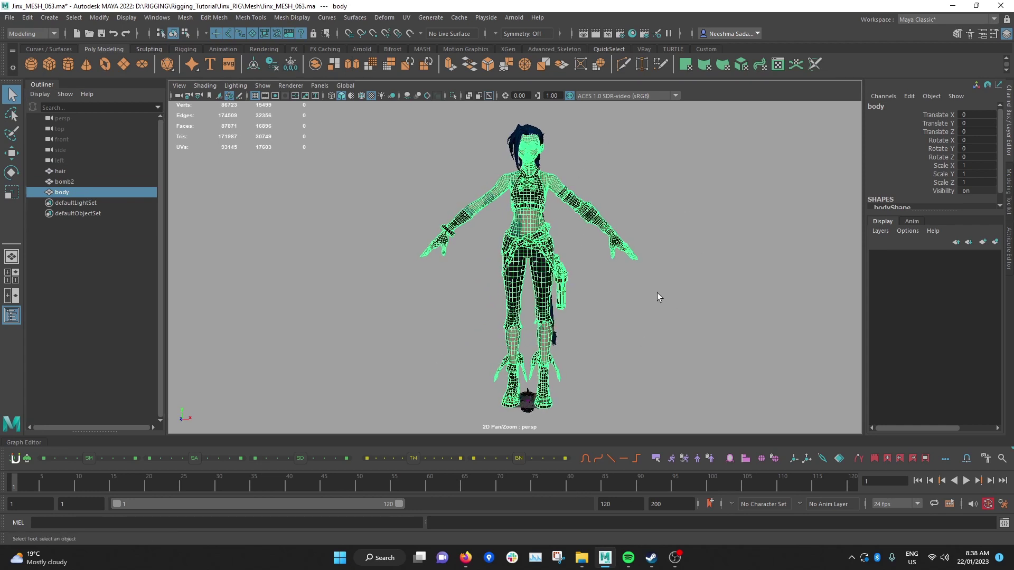
left_click_drag(652, 261, 570, 296, "alt")
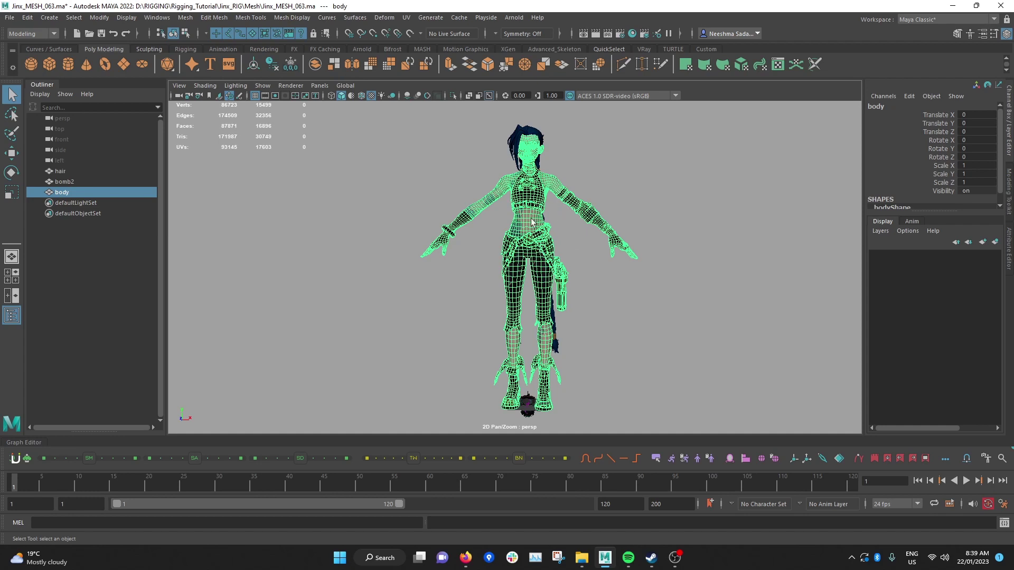
left_click(622, 265)
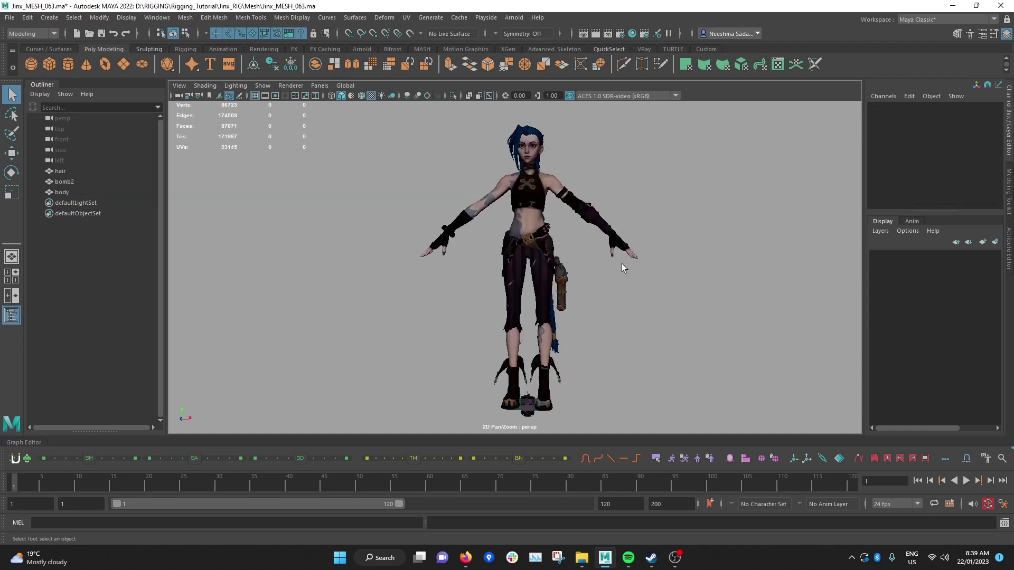
Select the body mesh and examine its wireframe around the face and eyes up close.
scroll(518, 249, "up", 8)
scroll(546, 213, "up", 3)
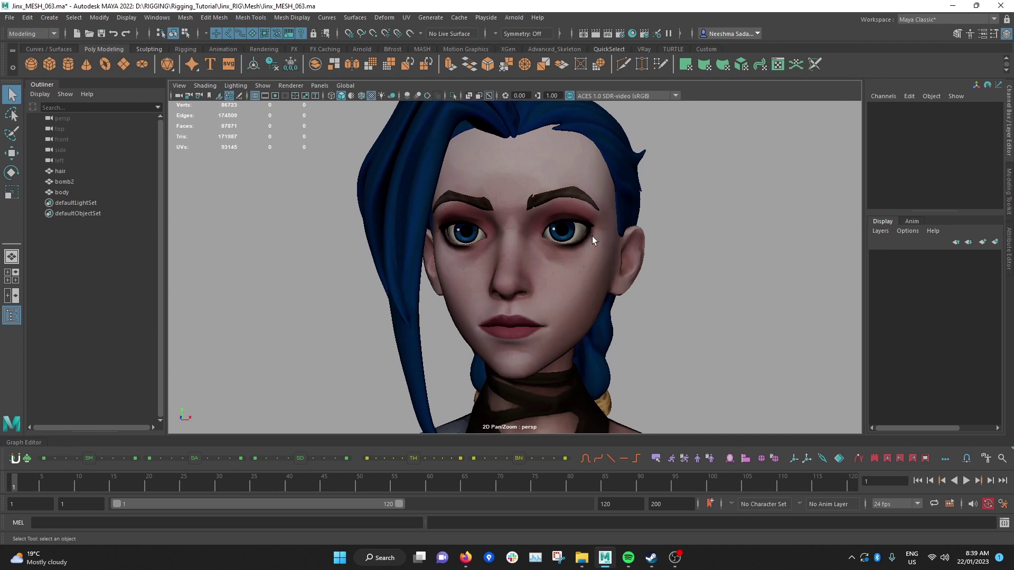
left_click_drag(582, 241, 622, 253, "alt")
left_click(568, 244)
scroll(600, 232, "up", 2)
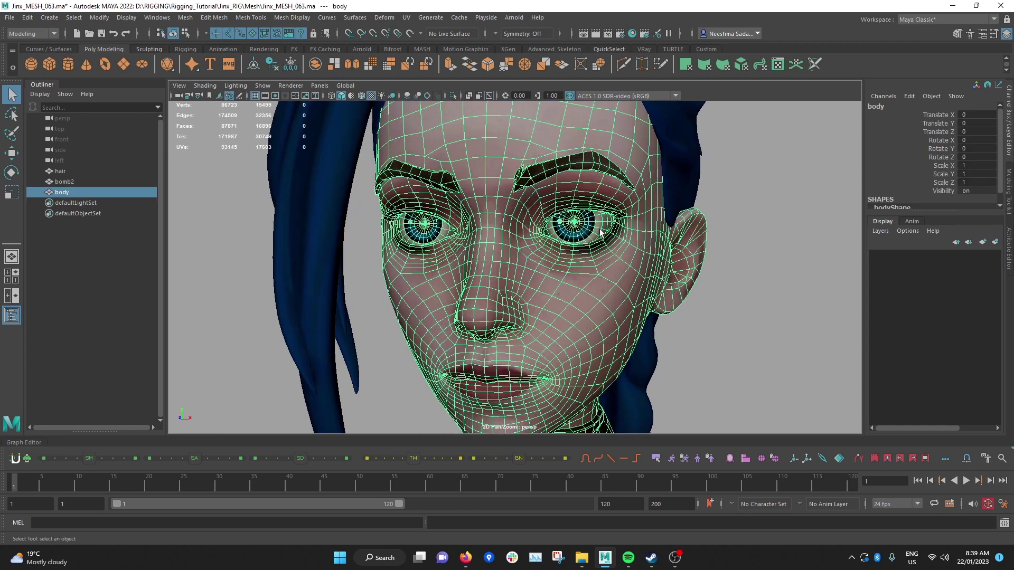
In vertex mode, select all vertices of the character's left eyeball and its small highlight piece, and return to object mode.
right_click(599, 254)
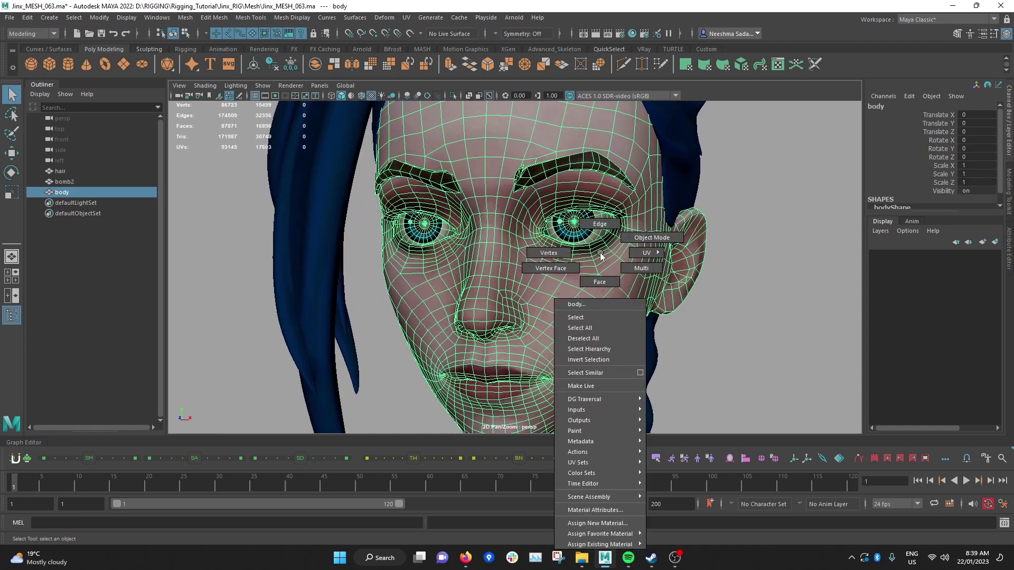
left_click(562, 253)
left_click(603, 226)
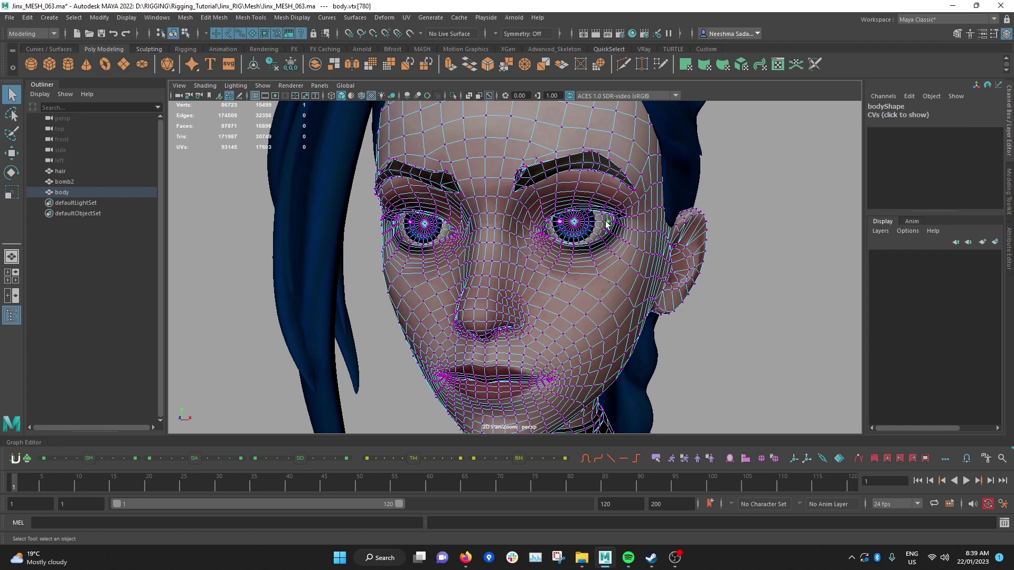
double_click(603, 230)
scroll(604, 232, "up", 4)
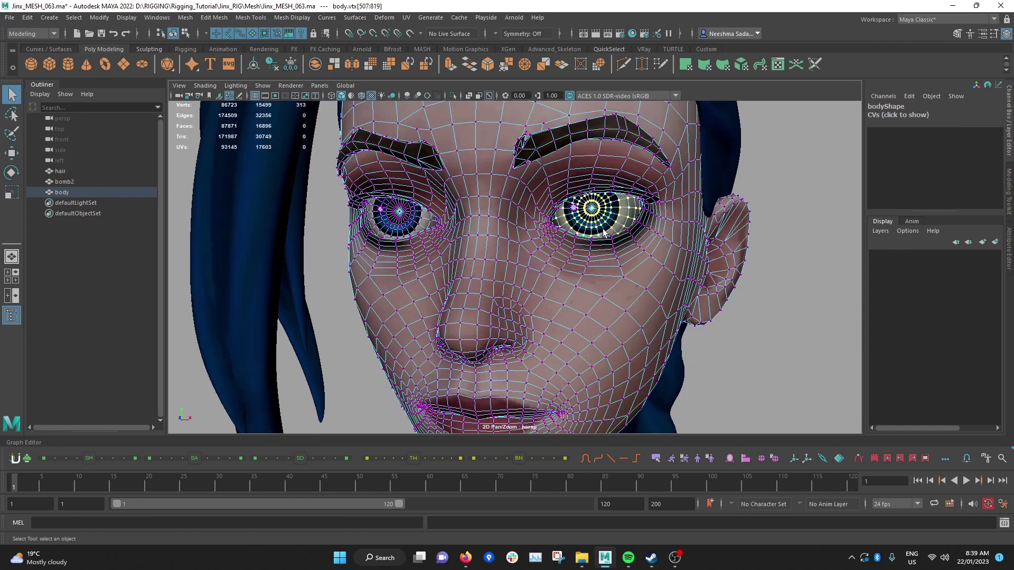
double_click(594, 191, "shift")
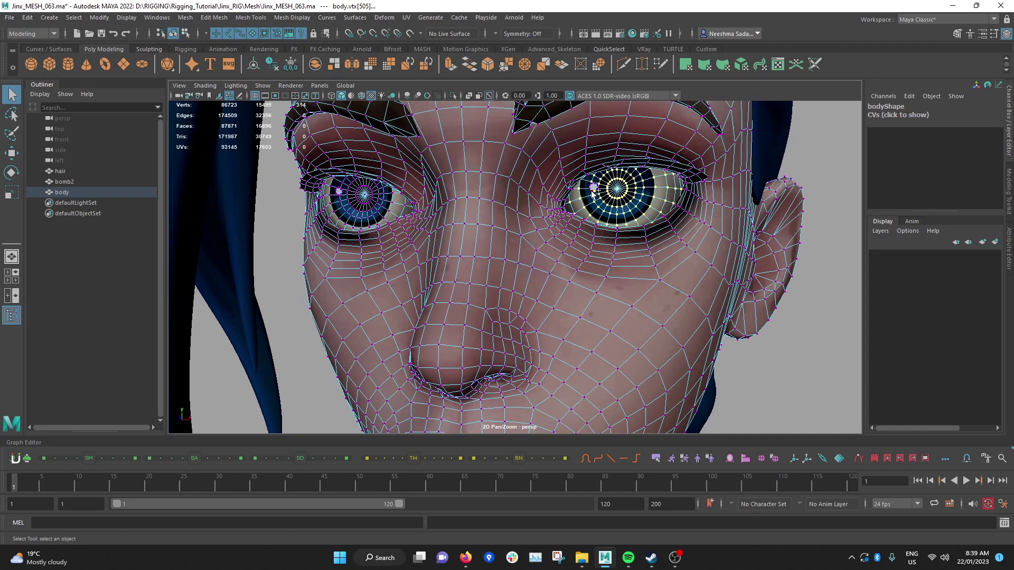
scroll(608, 202, "down", 4)
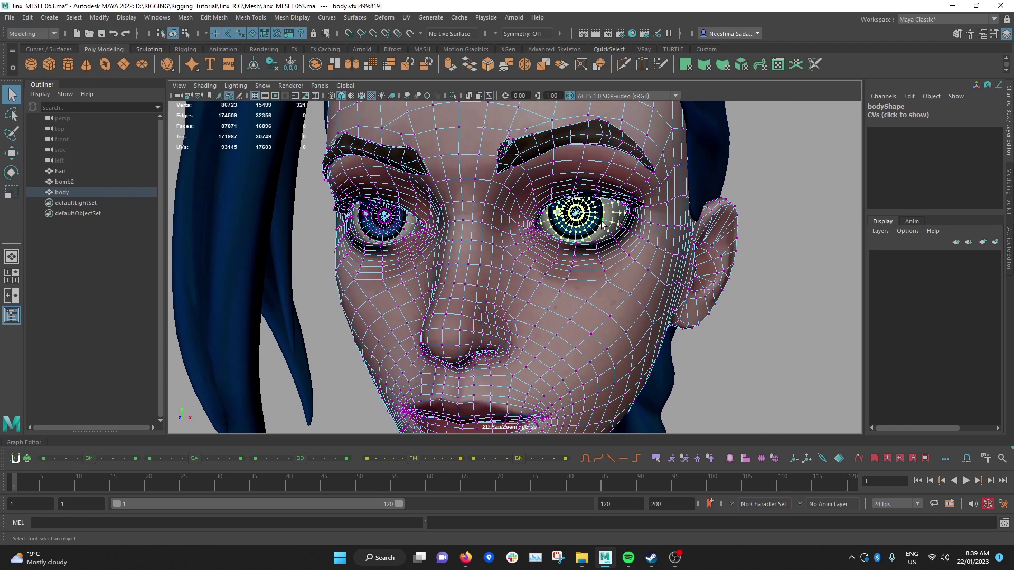
scroll(702, 208, "down", 3)
right_click_drag(730, 206, 744, 192)
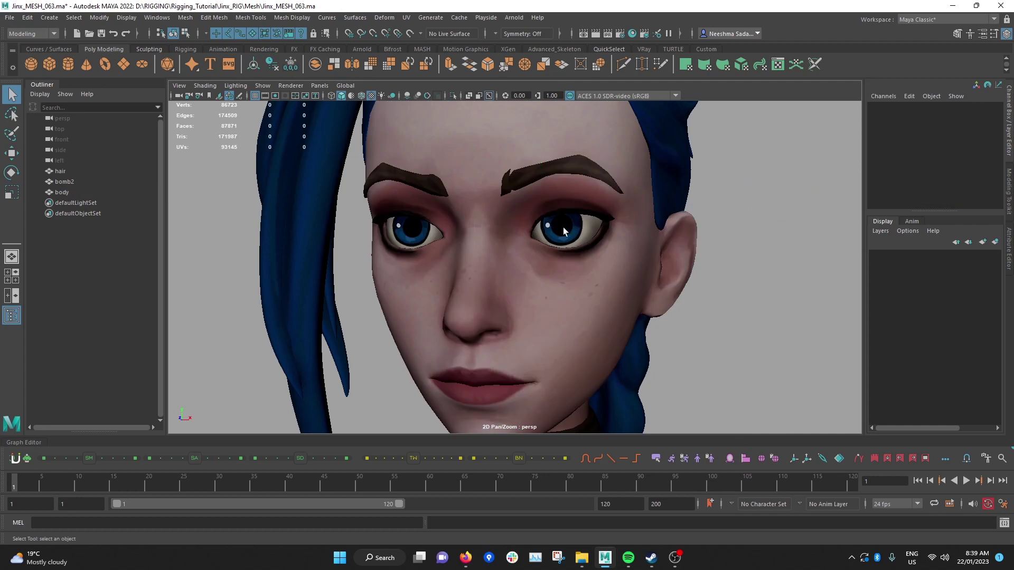
Reselect the body mesh to check that the eyes belong to it, and clear the selection.
scroll(564, 230, "down", 2)
scroll(564, 241, "up", 2)
left_click(568, 226)
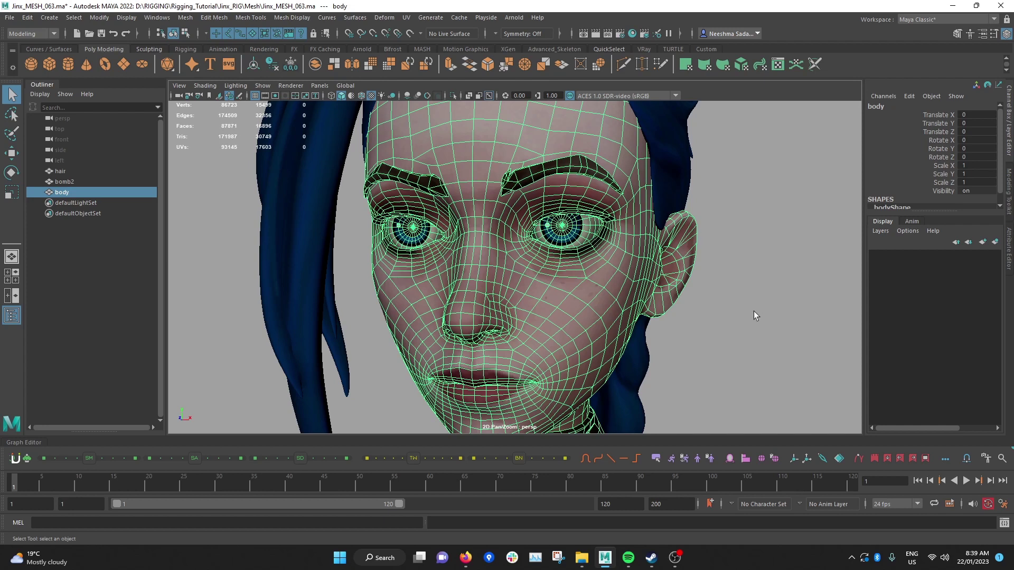
scroll(752, 311, "down", 1)
left_click(746, 299)
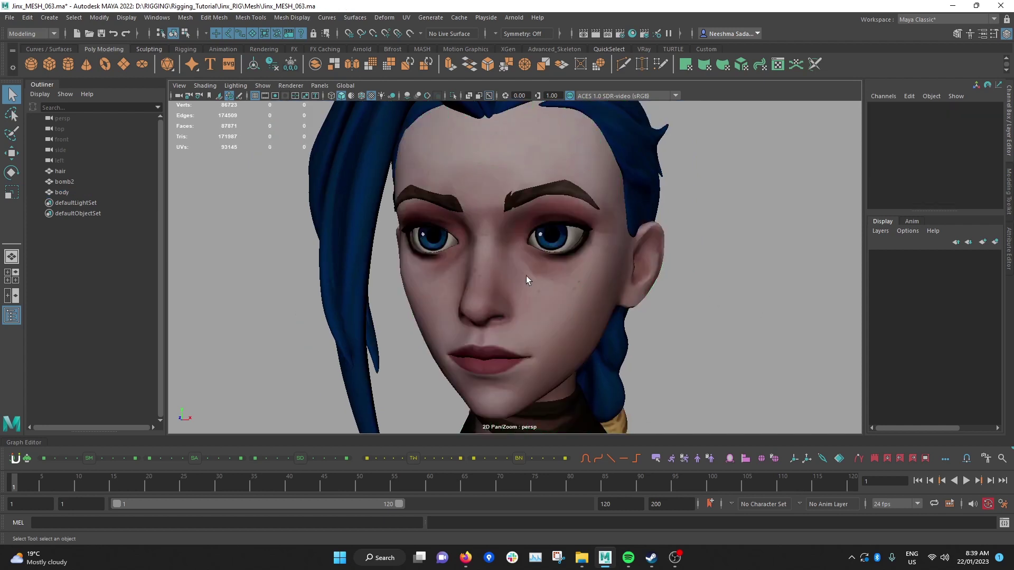
Examine the textured torso, gloves, belts, trousers and holstered weapon from the front and at an angle.
scroll(655, 322, "down", 5)
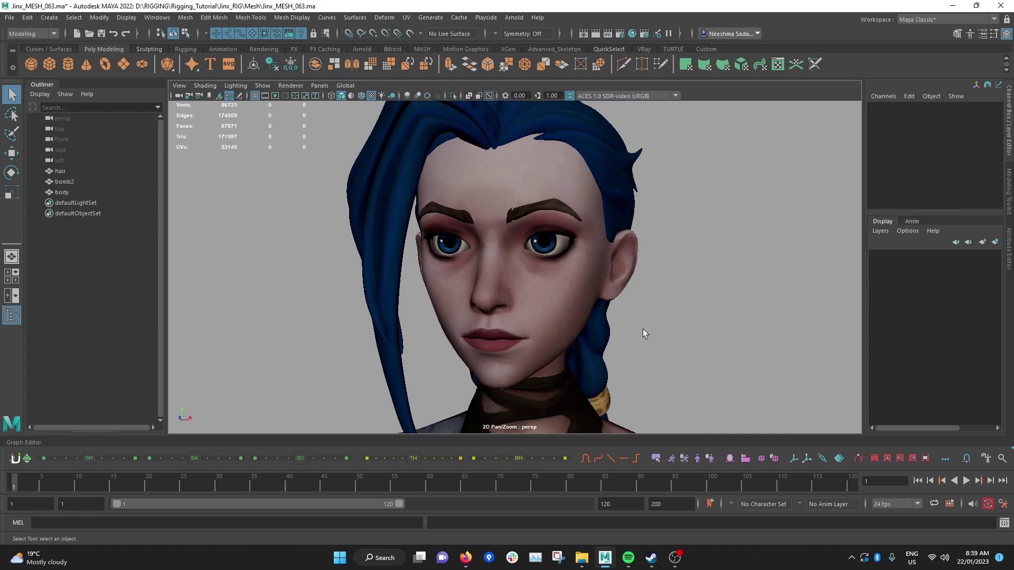
middle_click_drag(639, 314, 628, 174, "alt")
scroll(615, 238, "down", 3)
middle_click_drag(607, 267, 617, 158, "alt")
scroll(611, 266, "down", 1)
middle_click_drag(613, 293, 621, 239, "alt")
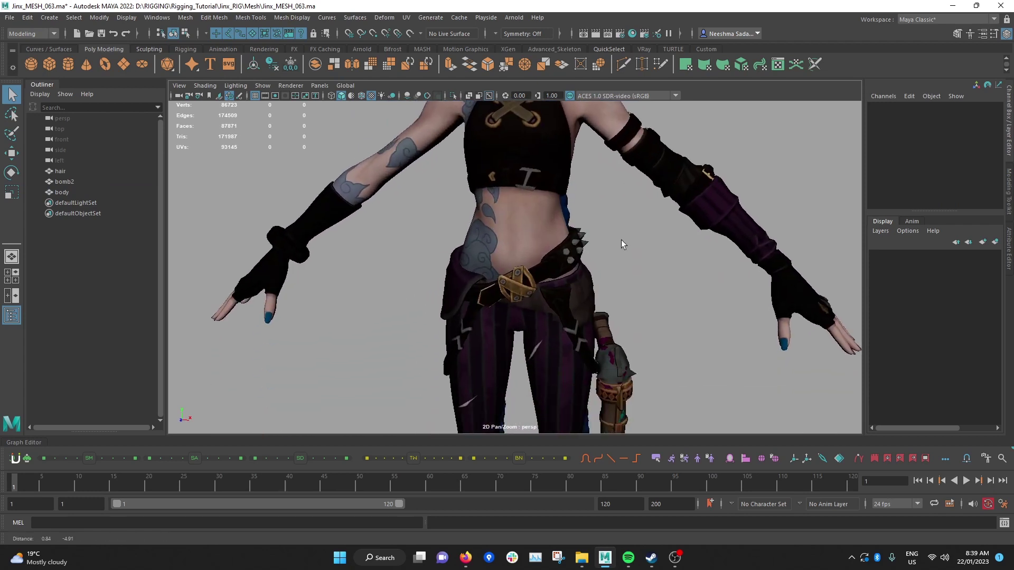
left_click_drag(620, 240, 559, 261, "alt")
scroll(591, 306, "up", 2)
middle_click_drag(645, 412, 631, 344, "alt")
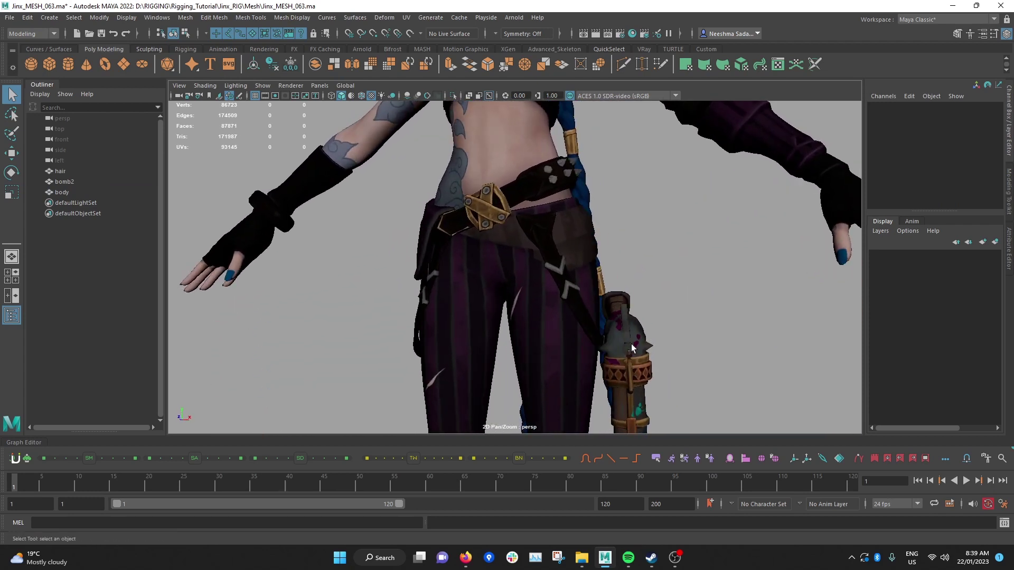
Select the body mesh through the holstered weapon, inspect the combined clothing and accessory wireframe from several angles, and clear the selection.
left_click(631, 344)
left_click_drag(631, 344, 563, 183, "alt")
left_click_drag(347, 226, 410, 259, "alt")
scroll(410, 260, "down", 1)
scroll(564, 310, "down", 4)
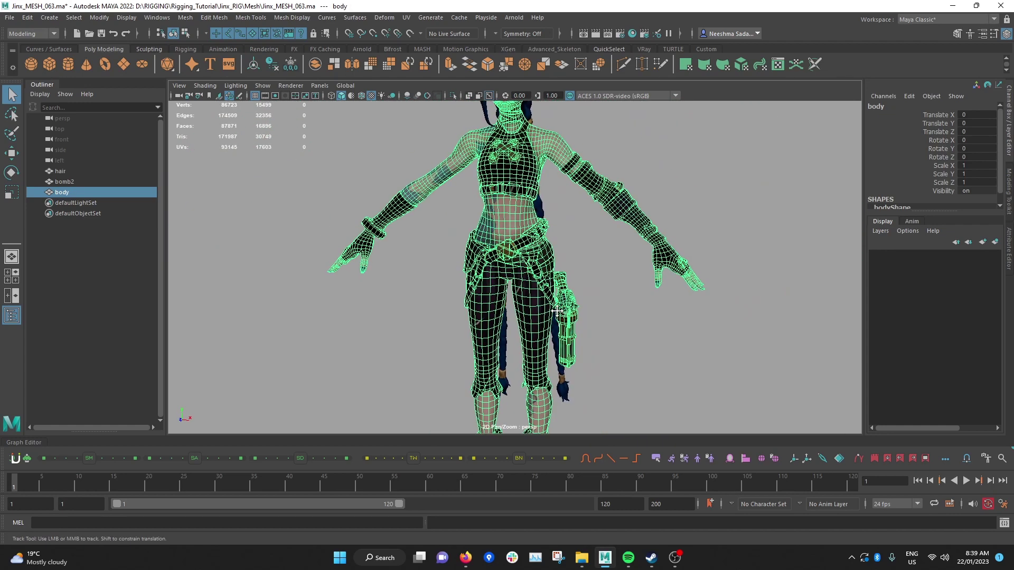
middle_click_drag(564, 310, 533, 145, "alt")
scroll(501, 273, "up", 1)
left_click_drag(522, 318, 459, 267, "alt")
scroll(459, 267, "down", 2)
middle_click_drag(460, 268, 472, 349, "alt")
left_click_drag(507, 322, 579, 312, "alt")
middle_click_drag(579, 311, 575, 376, "alt")
scroll(557, 283, "up", 1)
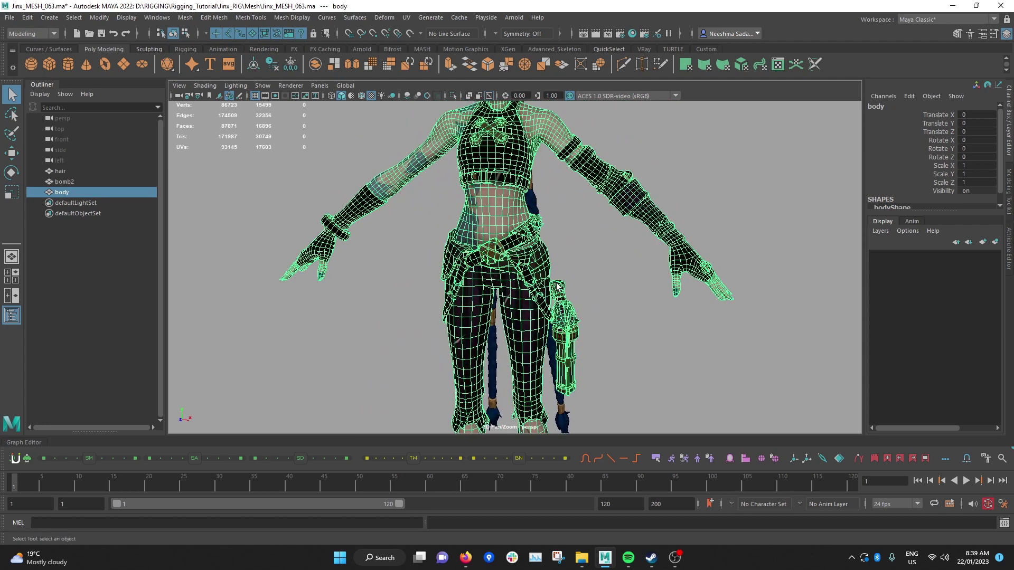
scroll(560, 308, "down", 1)
middle_click_drag(568, 307, 568, 276, "alt")
scroll(607, 280, "down", 2)
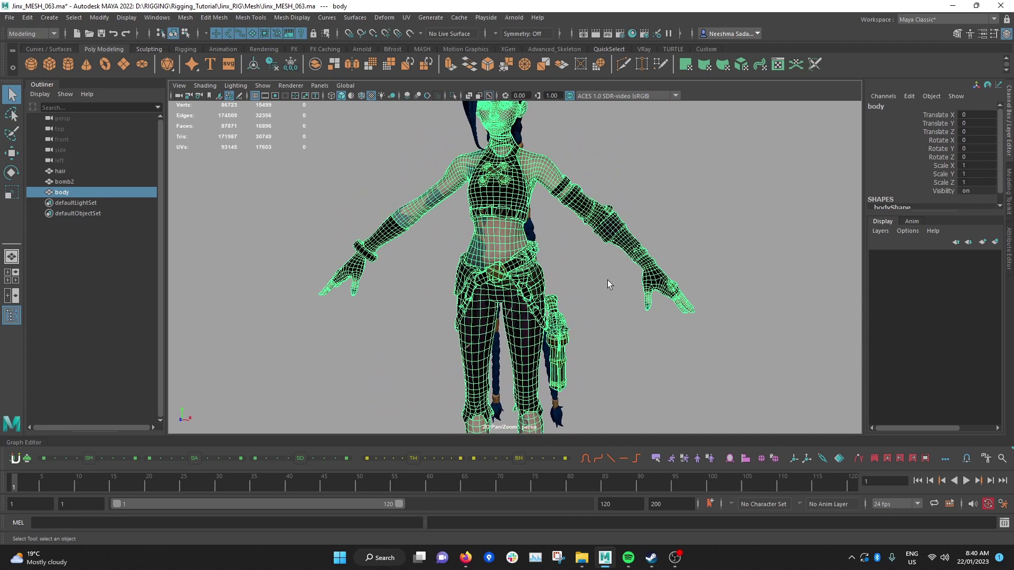
left_click(588, 299)
scroll(588, 299, "down", 1)
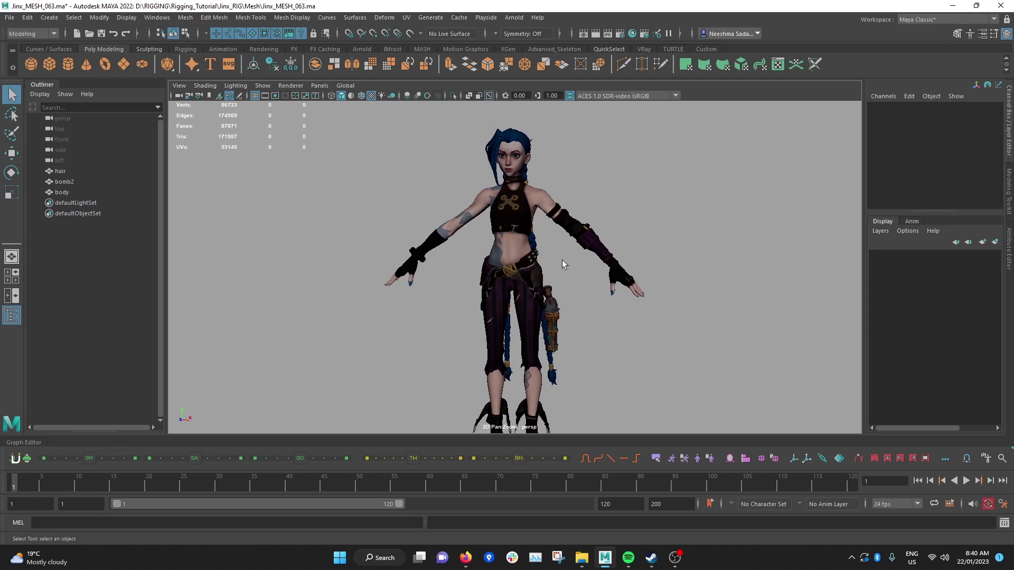
Select the body mesh and separate it into its individual polygon shells.
scroll(543, 251, "down", 3)
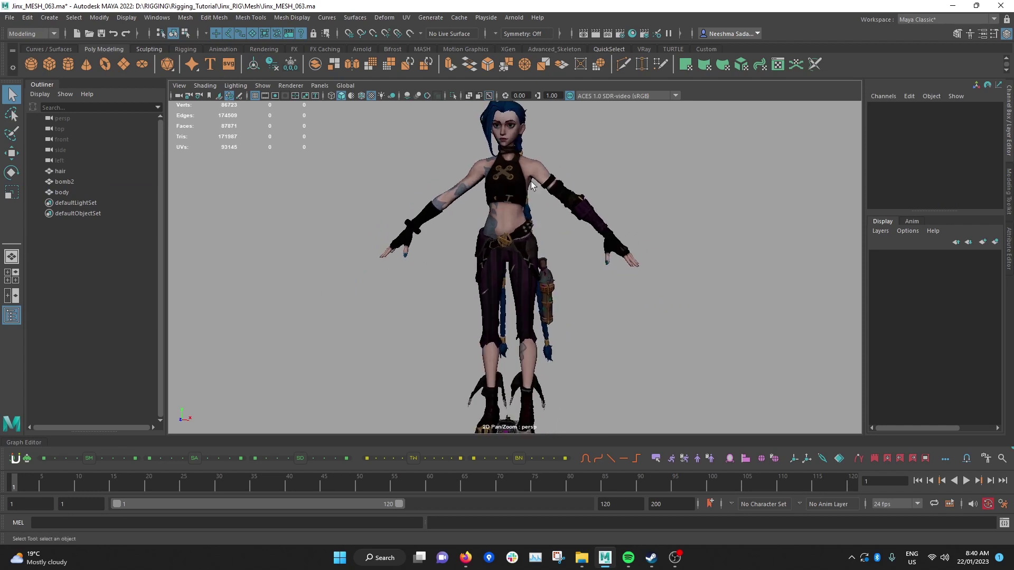
left_click(502, 189)
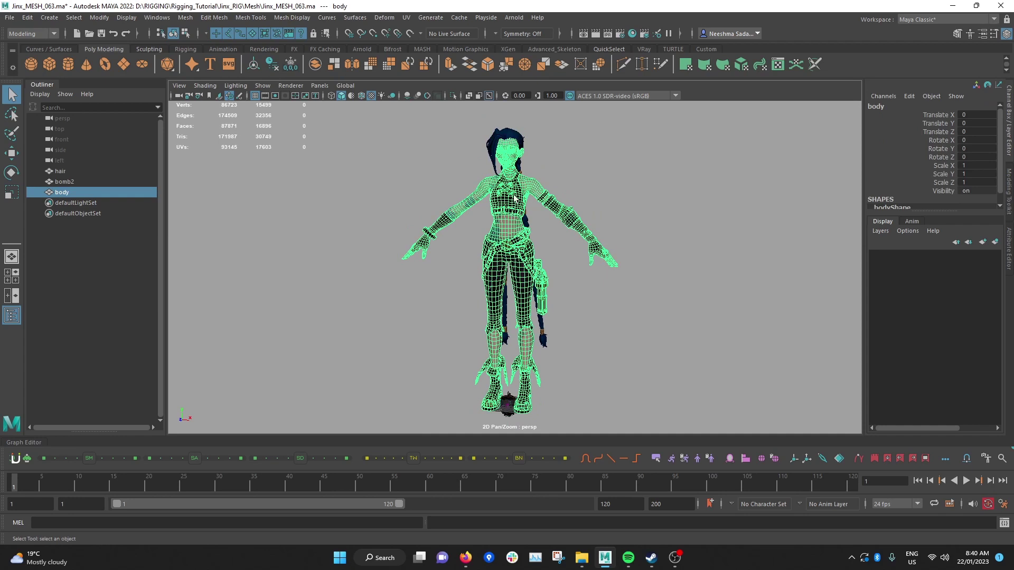
left_click(184, 17)
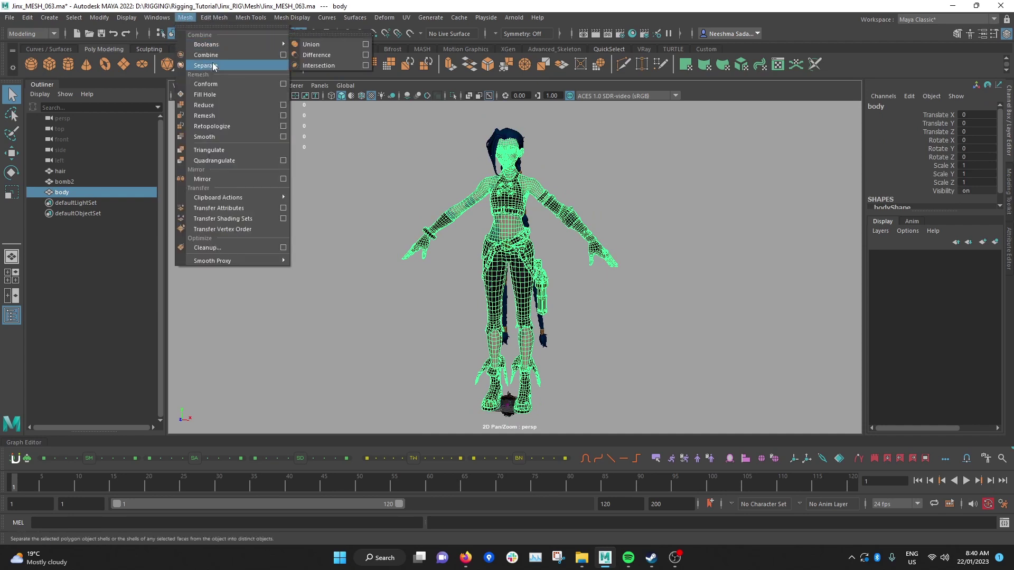
left_click(206, 65)
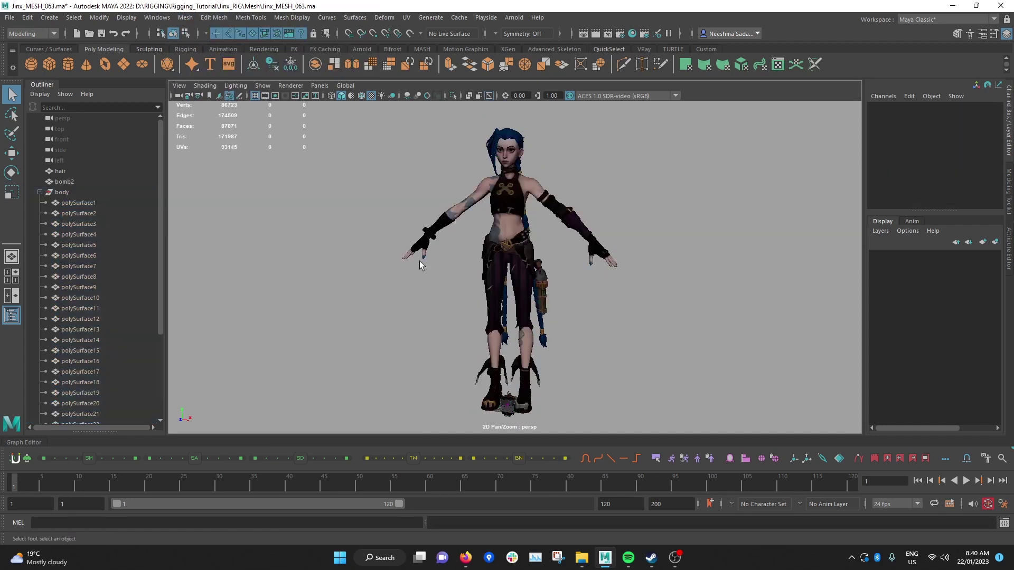
Select several of the separated surfaces one after another to check which parts of the character each one covers.
left_click(74, 245)
left_click(97, 298)
left_click(85, 371)
left_click(83, 415)
left_click(101, 287)
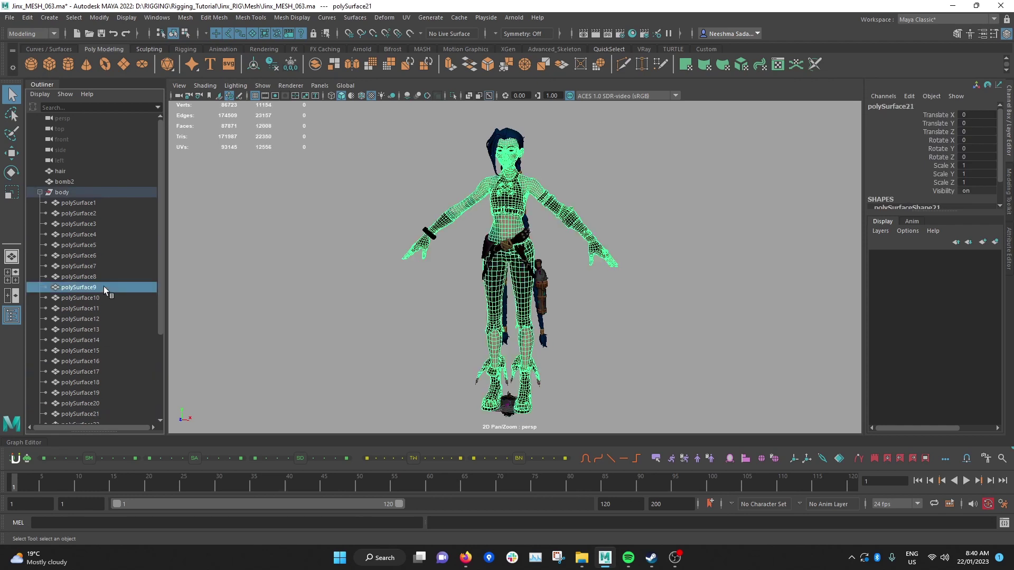
left_click(103, 234)
left_click(108, 259)
left_click(108, 319)
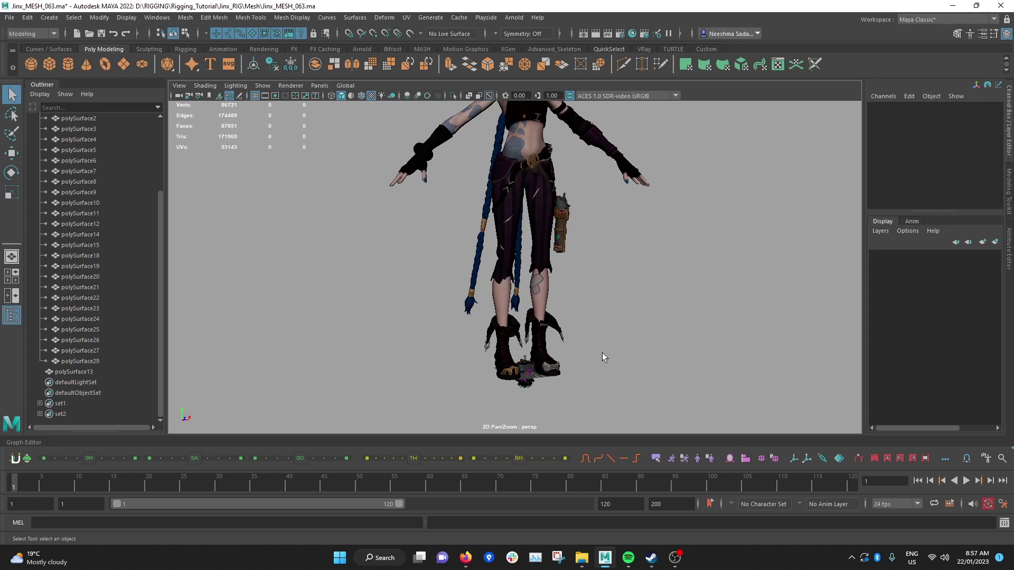
Inspect the boots up close and select a metal hook's end pieces and pin individually to check how they are split.
middle_click_drag(603, 351, 604, 305, "alt")
right_click_drag(604, 304, 604, 330, "alt")
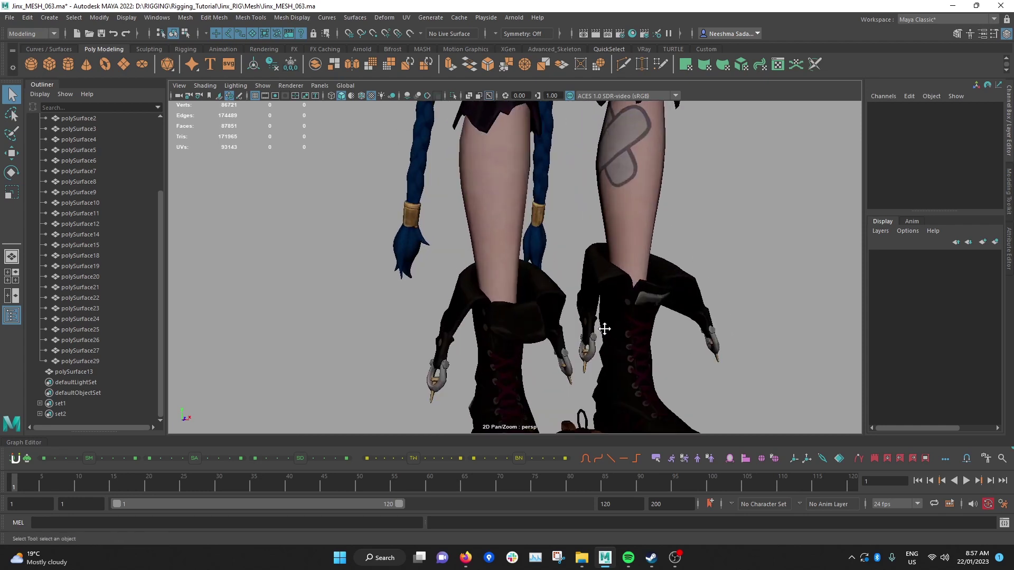
middle_click_drag(604, 330, 533, 309, "alt")
right_click_drag(534, 310, 576, 306, "alt")
middle_click_drag(575, 306, 535, 307, "alt")
right_click_drag(535, 307, 589, 295, "alt")
left_click_drag(546, 307, 430, 317, "alt")
left_click_drag(572, 269, 524, 290, "alt")
left_click(597, 241)
scroll(525, 290, "up", 3)
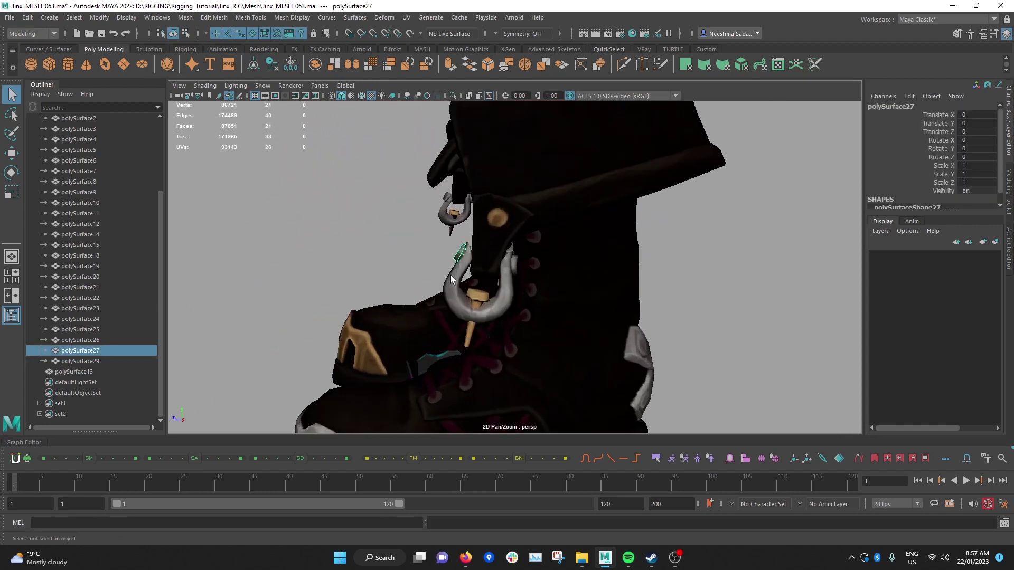
left_click(477, 296)
left_click(474, 297)
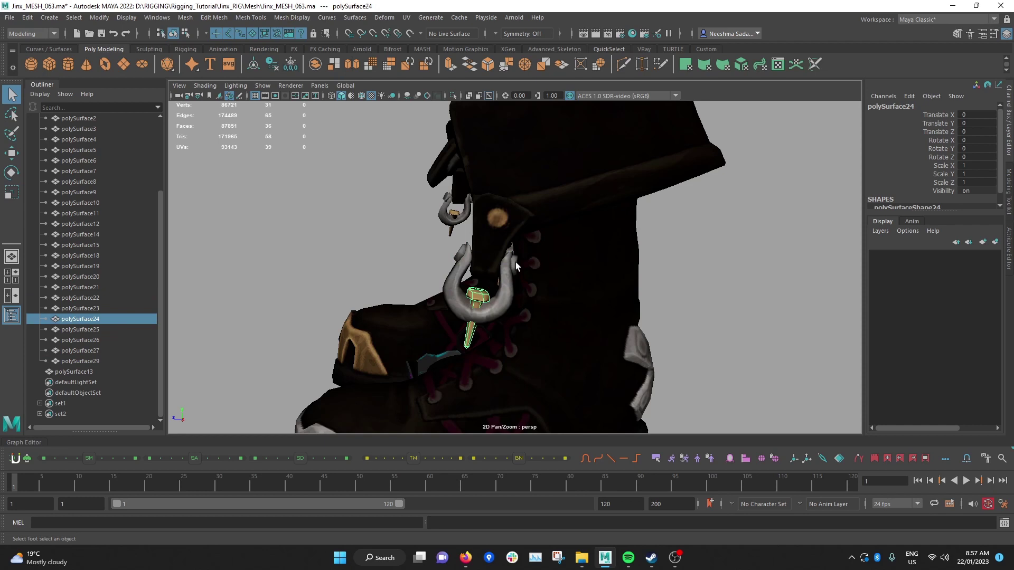
left_click(515, 263)
left_click_drag(570, 286, 589, 315, "alt")
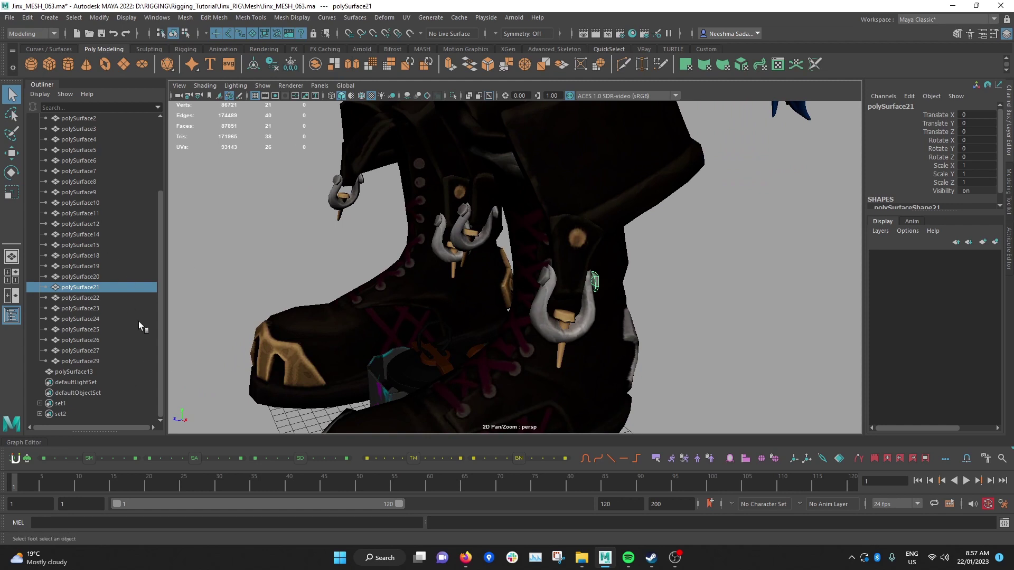
Combine the hook on the left boot's outer strap with its two end pieces and pin, and select the combined mesh.
left_click(707, 289)
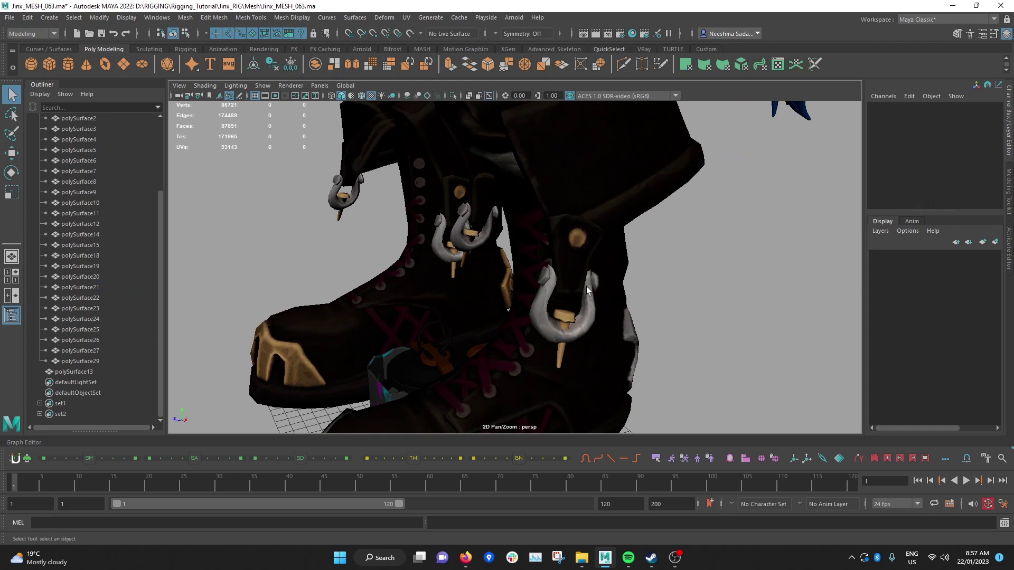
left_click(593, 275)
left_click(594, 280, "shift")
left_click(547, 274, "shift")
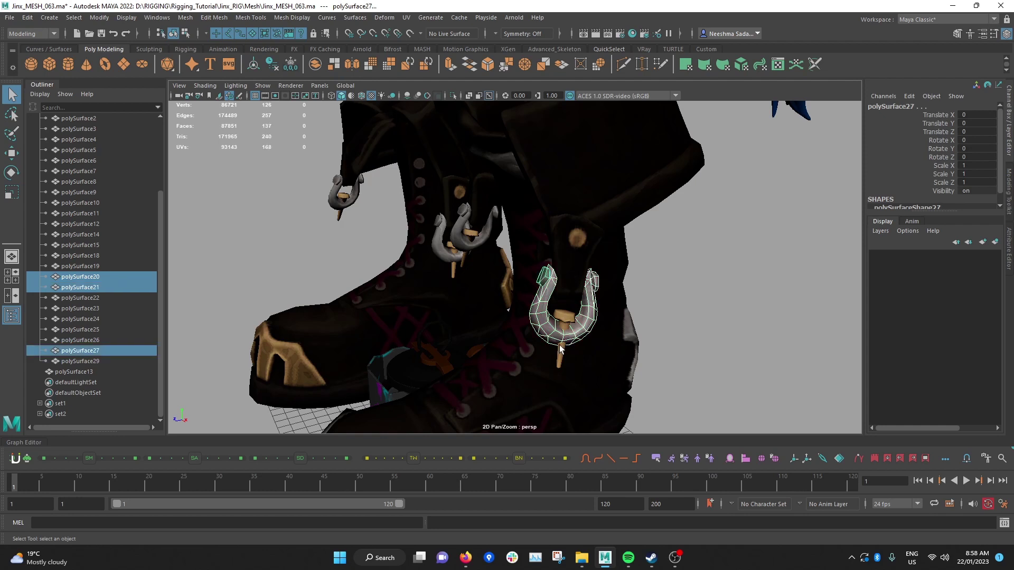
left_click(561, 352, "shift")
left_click(185, 18)
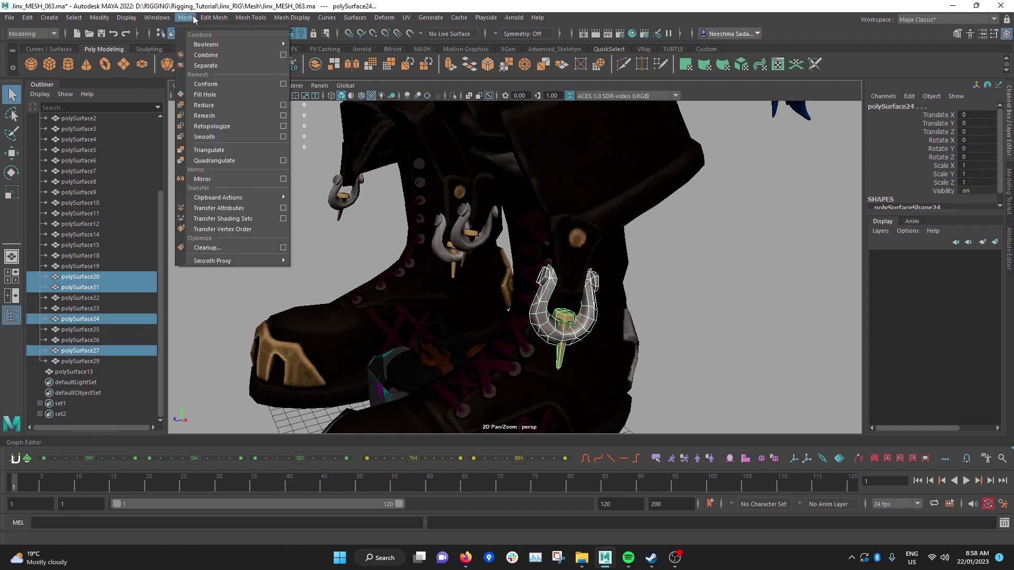
left_click(205, 56)
scroll(470, 204, "down", 2)
left_click(655, 274)
scroll(560, 295, "up", 1)
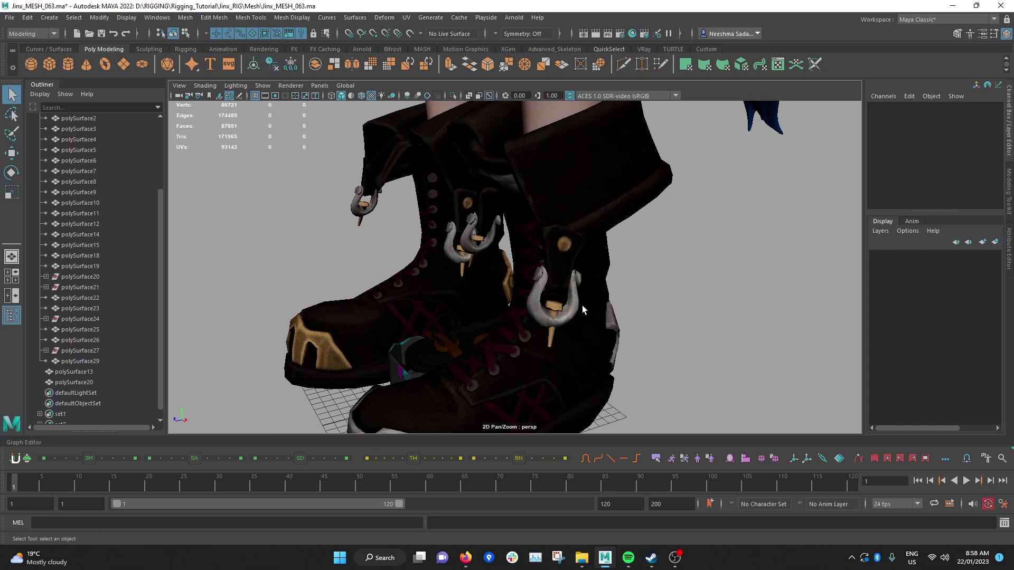
left_click(573, 306)
scroll(581, 296, "down", 5)
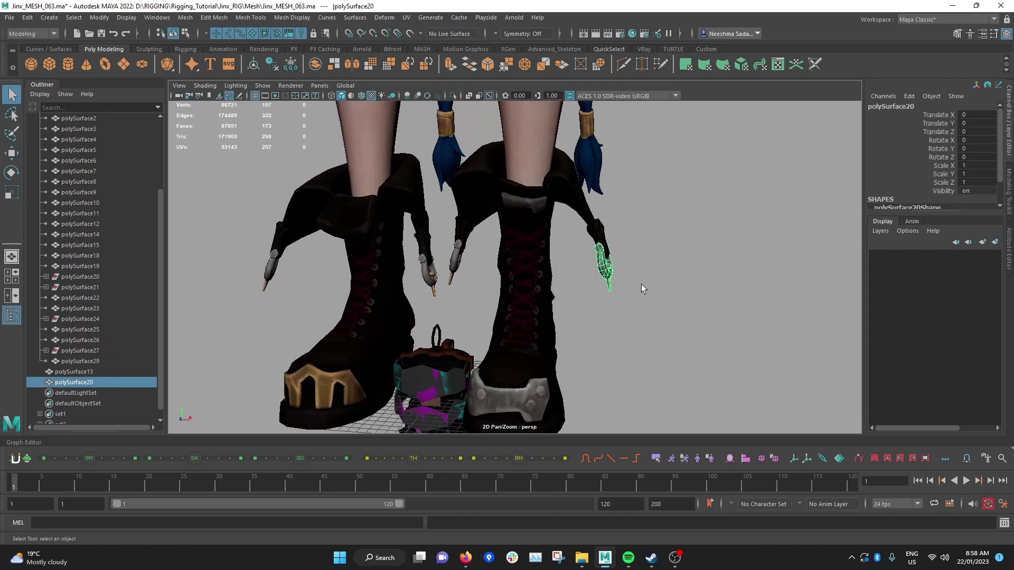
Select the mesh that includes the legs and boots and examine how its wireframe runs from the skin into the footwear.
left_click(563, 300)
middle_click_drag(562, 296, 578, 298, "alt")
left_click(546, 231)
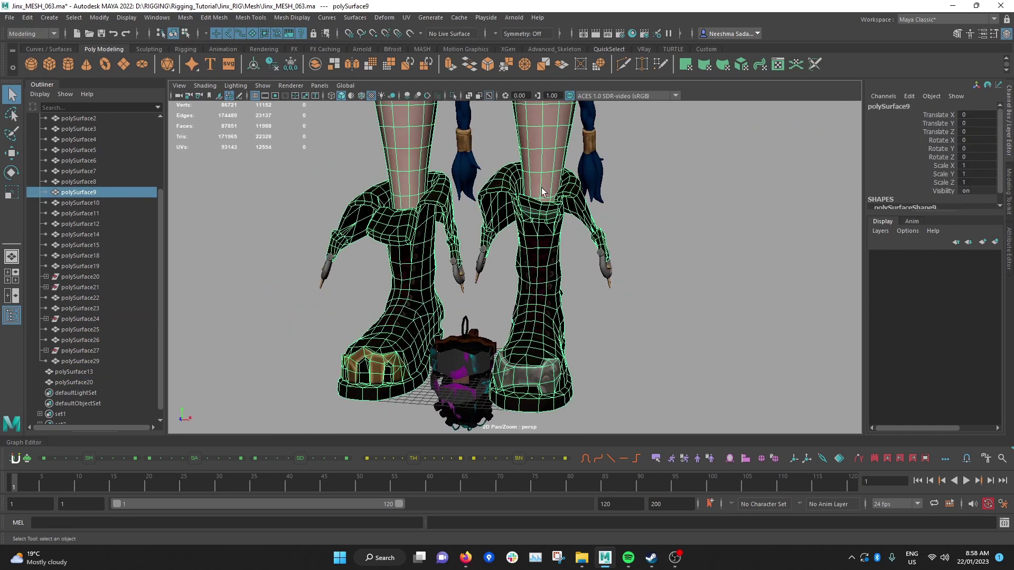
left_click_drag(570, 217, 496, 230, "alt")
middle_click_drag(483, 227, 493, 227, "alt")
left_click_drag(518, 227, 510, 228, "alt")
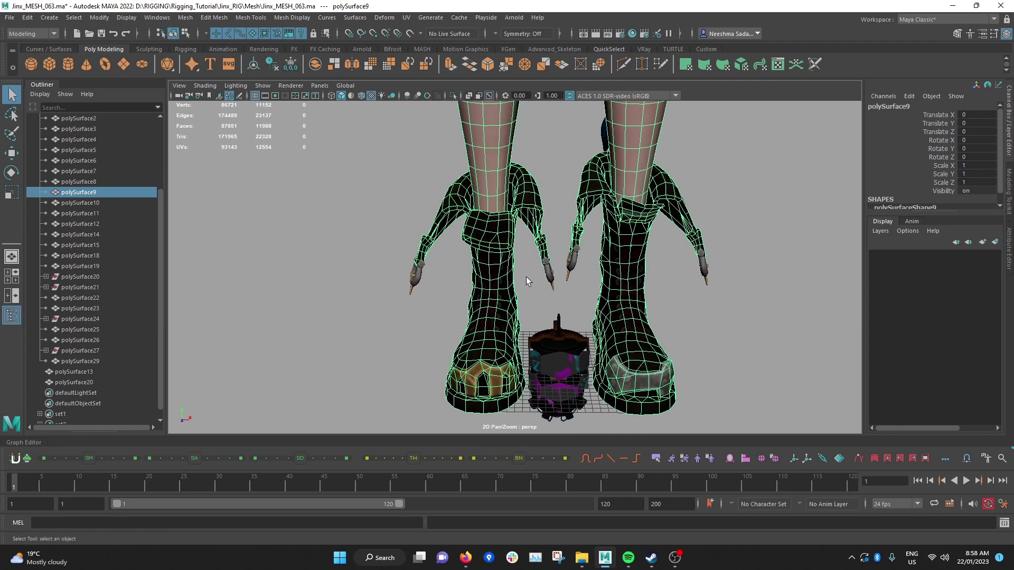
left_click(526, 277)
left_click(486, 283)
scroll(504, 161, "down", 2)
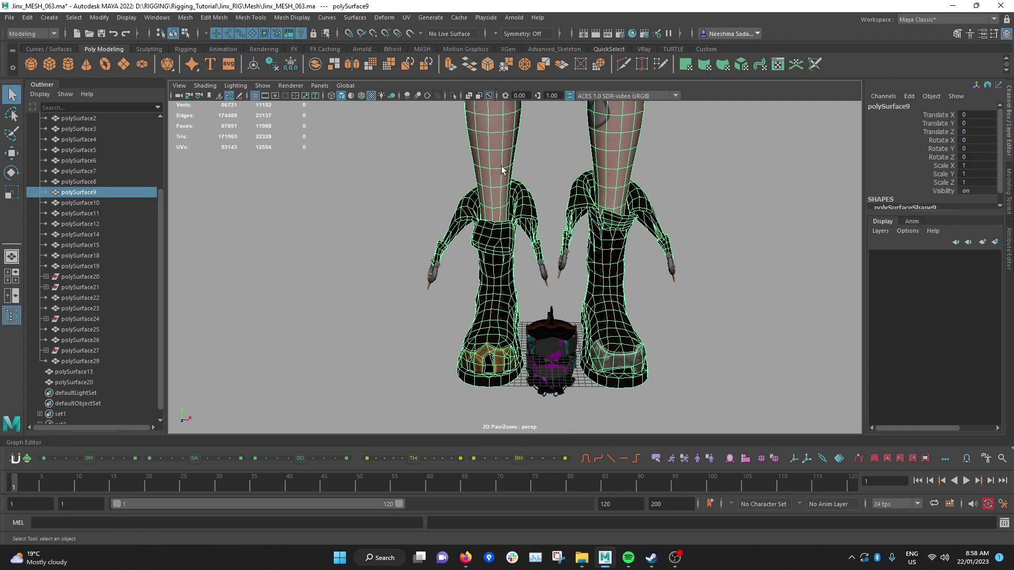
scroll(502, 235, "up", 2)
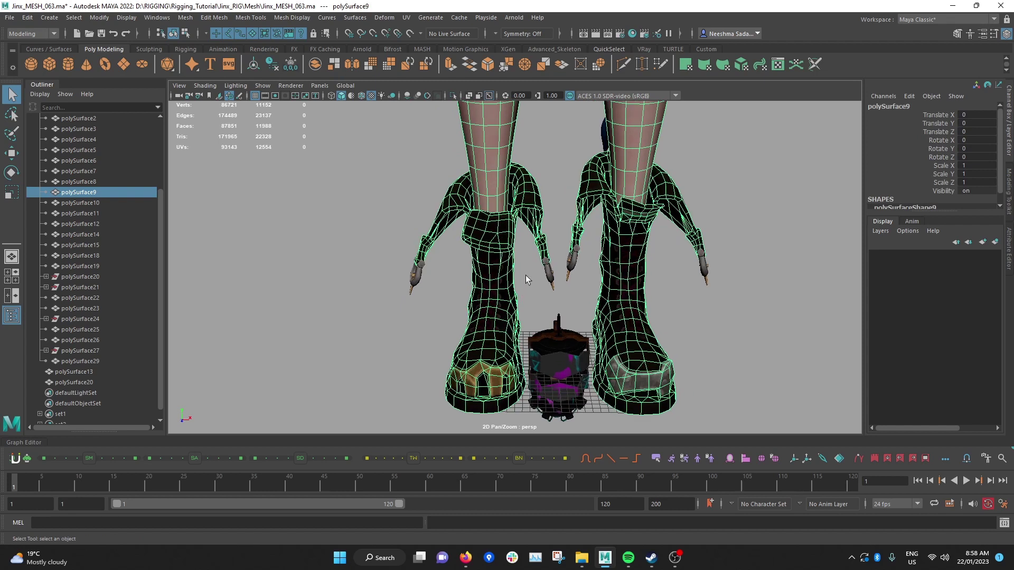
In face mode, select the loop of faces around the sole edge of the boot with the gold toe cap.
left_click_drag(489, 282, 493, 231, "alt")
right_click_drag(493, 238, 497, 269)
left_click_drag(471, 297, 533, 283, "alt")
left_click(519, 371)
double_click(495, 361, "shift")
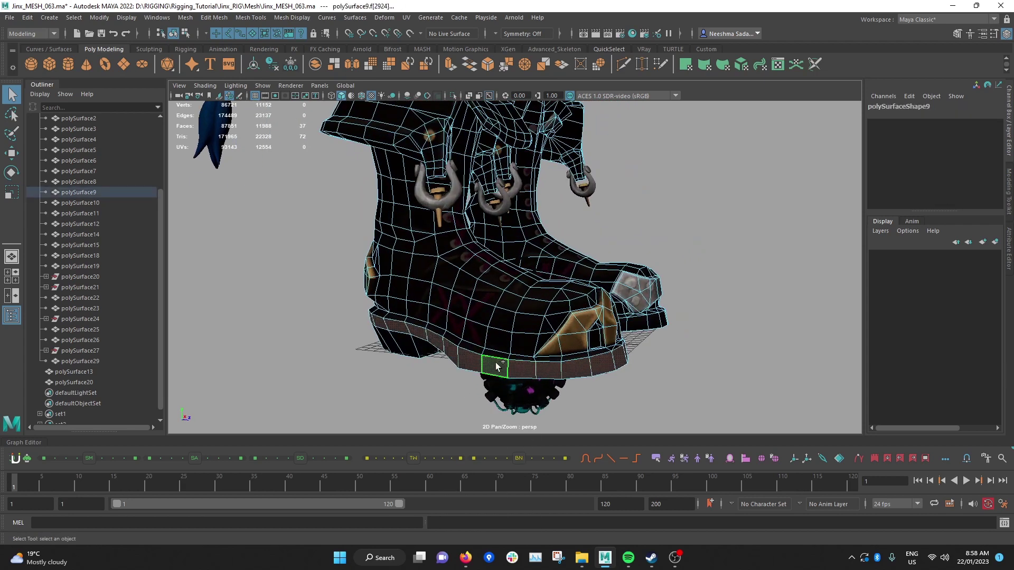
scroll(495, 362, "down", 4)
left_click_drag(486, 364, 445, 306, "alt")
scroll(493, 316, "up", 5)
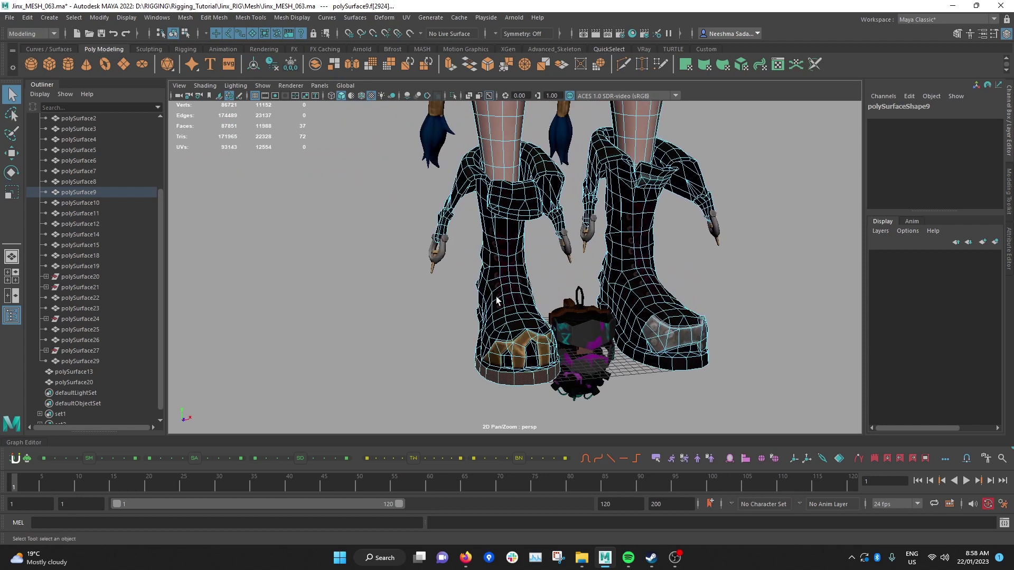
scroll(493, 315, "down", 3)
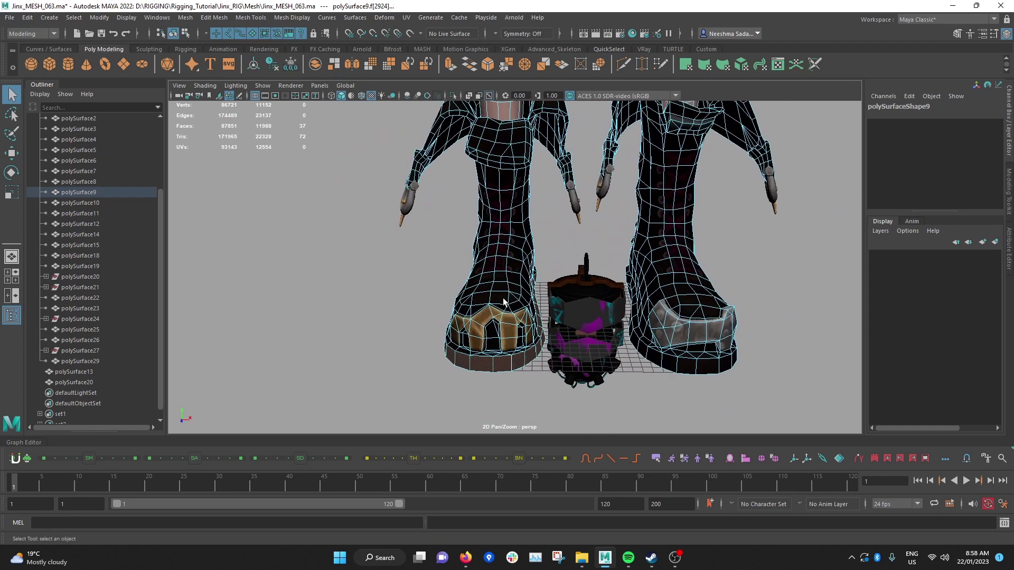
Grow the face selection step by step until it covers the entire boot with the gold toe cap.
key("shift+period")
key("shift+period")
key("shift+period")
key("shift+period")
key("shift+period")
key("shift+period")
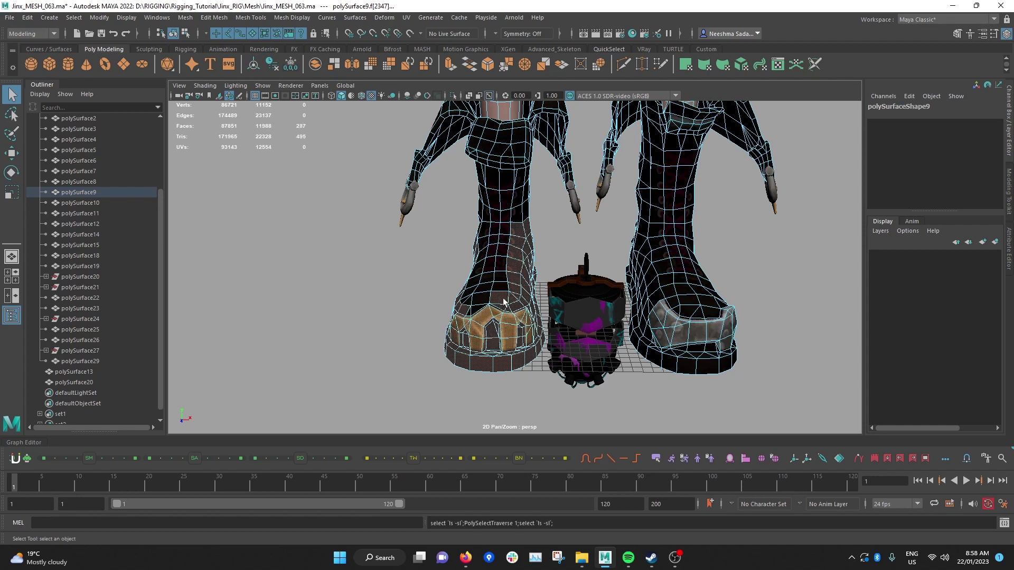
key("shift+period")
key("shift+period")
key("shift+period")
key("shift+period")
key("shift+period")
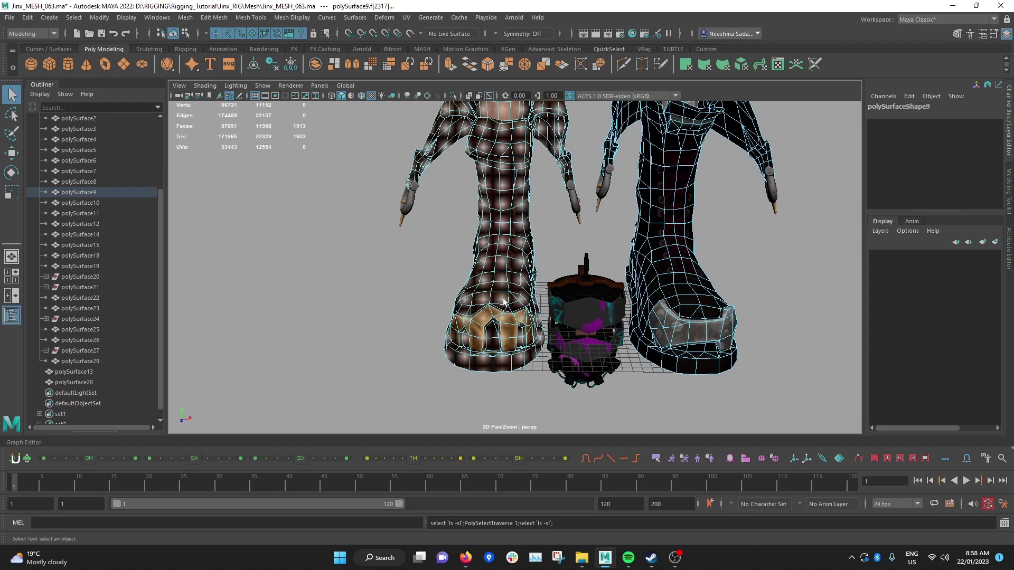
Deselect the face loops of the lower leg down into the boot opening, leaving only the boot's faces selected.
scroll(503, 302, "down", 3)
middle_click_drag(503, 302, 498, 414, "alt")
left_click_drag(498, 414, 491, 336, "alt")
middle_click_drag(491, 336, 490, 322, "alt")
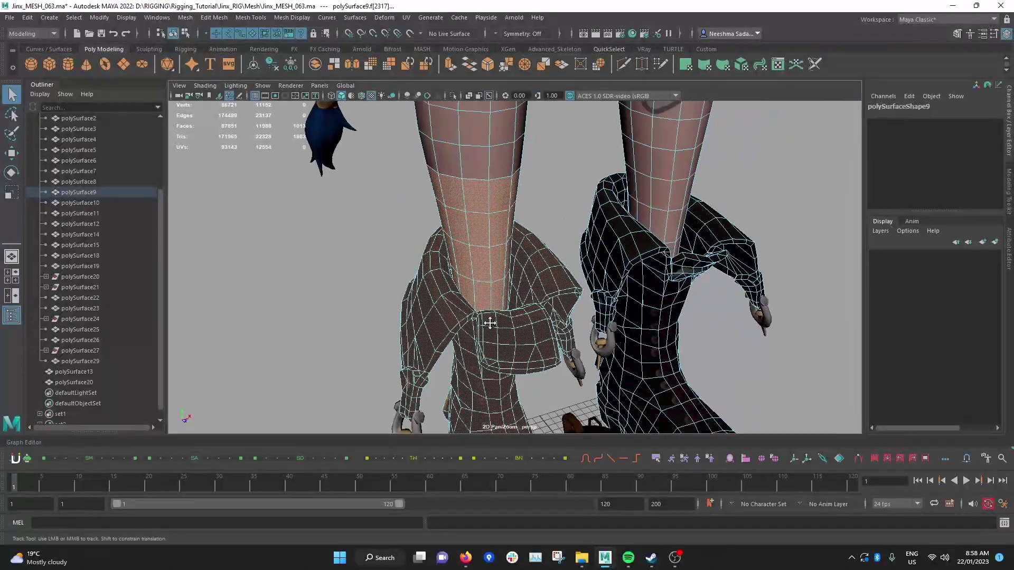
left_click_drag(490, 322, 494, 229, "alt")
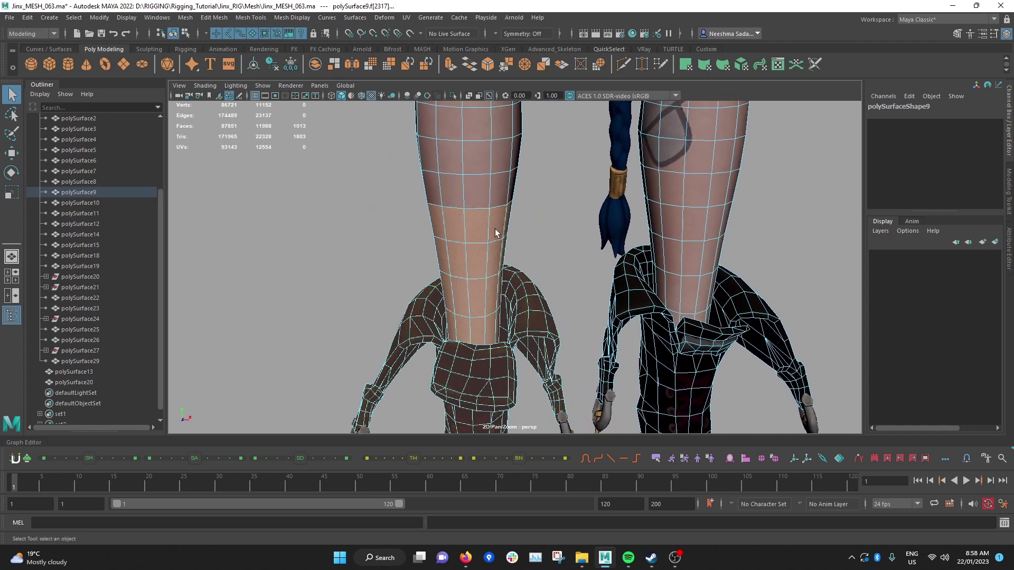
double_click(460, 228, "ctrl")
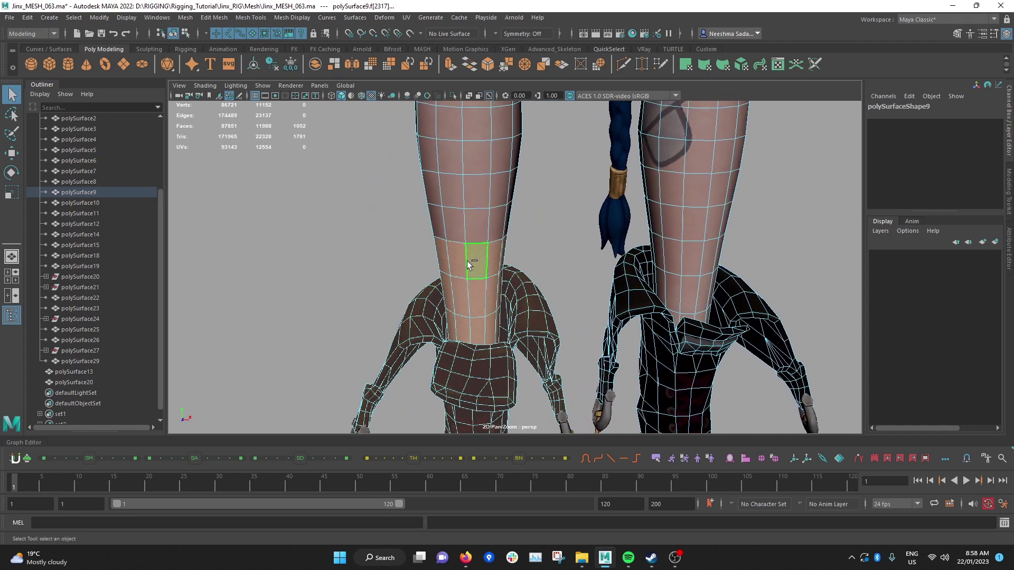
double_click(473, 300, "ctrl")
middle_click_drag(473, 300, 493, 255, "alt")
scroll(493, 311, "up", 5)
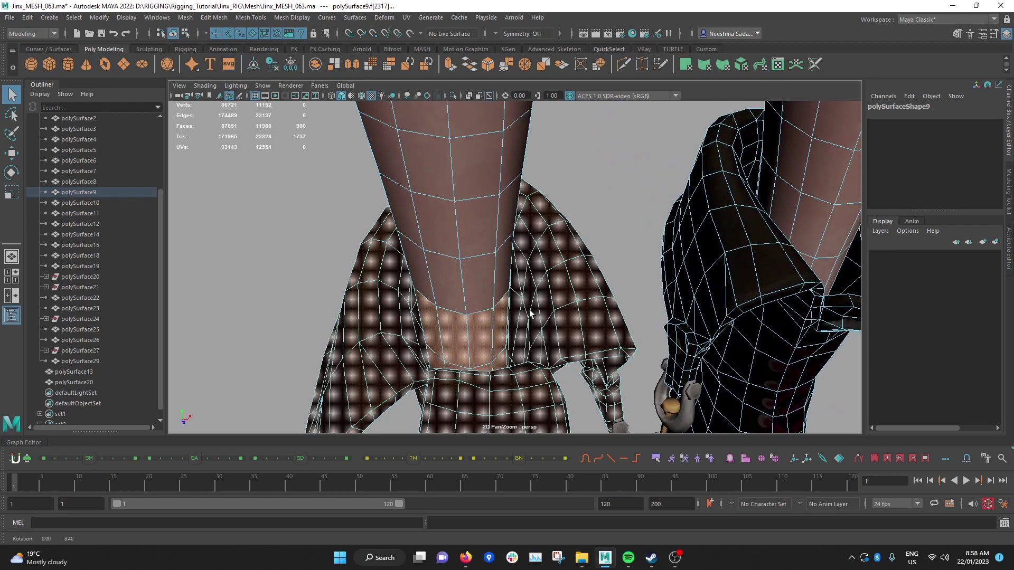
left_click(492, 315, "ctrl")
double_click(509, 312, "ctrl")
left_click_drag(509, 312, 505, 381, "alt")
middle_click_drag(506, 381, 518, 332, "alt")
scroll(520, 328, "up", 3)
double_click(541, 305, "ctrl")
left_click_drag(525, 305, 501, 248, "alt")
double_click(528, 302, "ctrl")
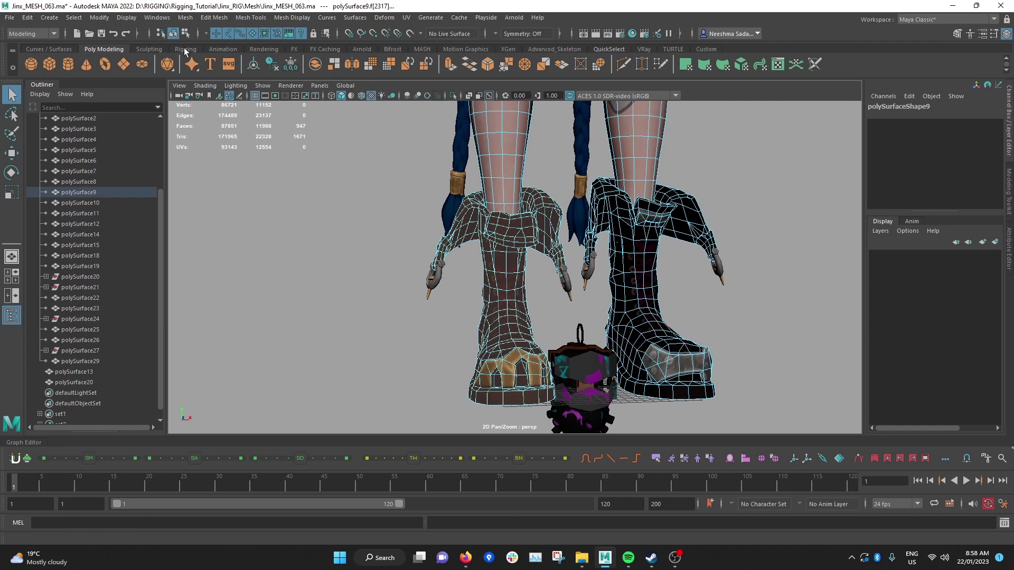
Detach the selected boot faces and separate the mesh so the boot becomes its own object.
left_click(219, 19)
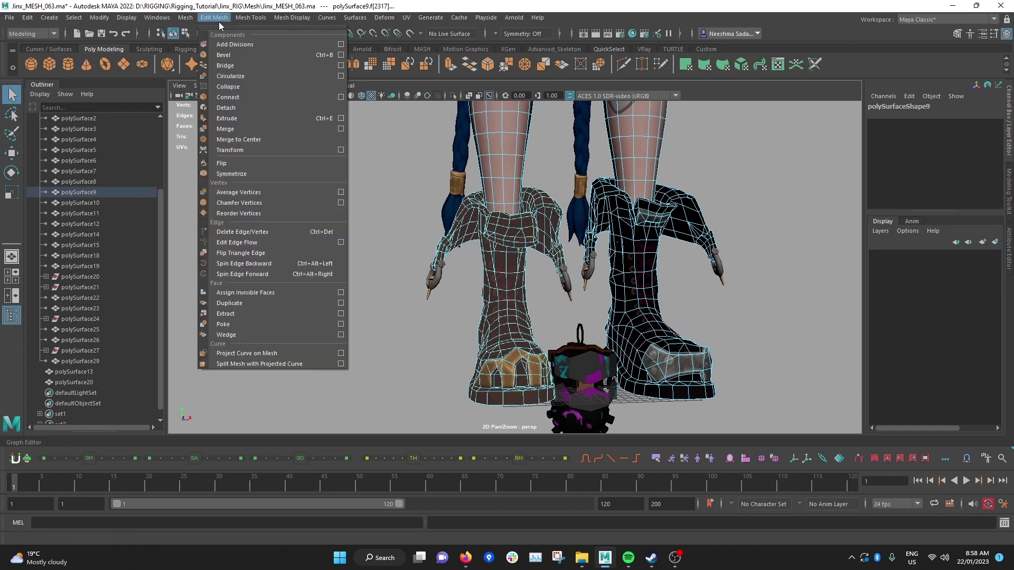
left_click(232, 107)
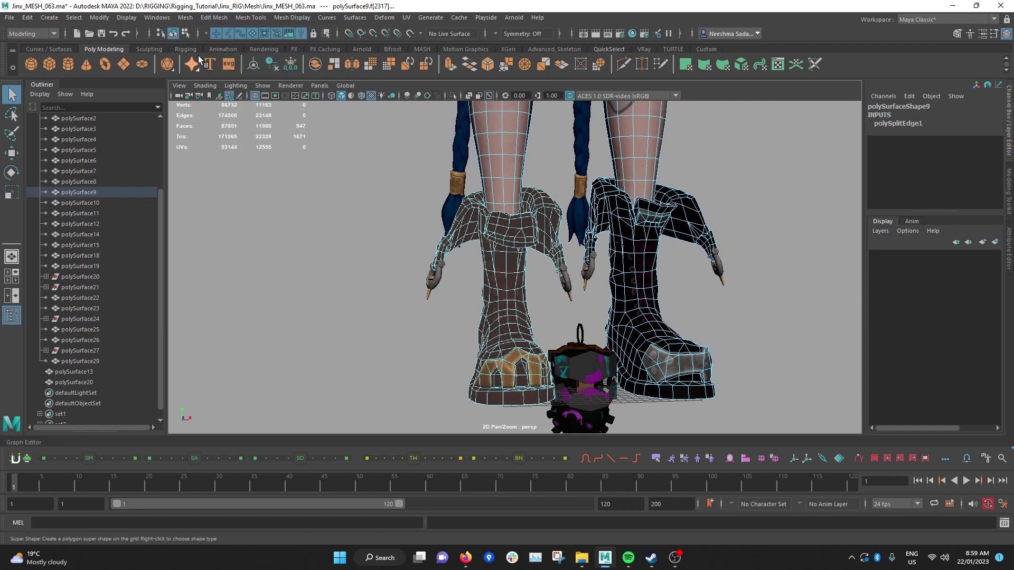
left_click(186, 18)
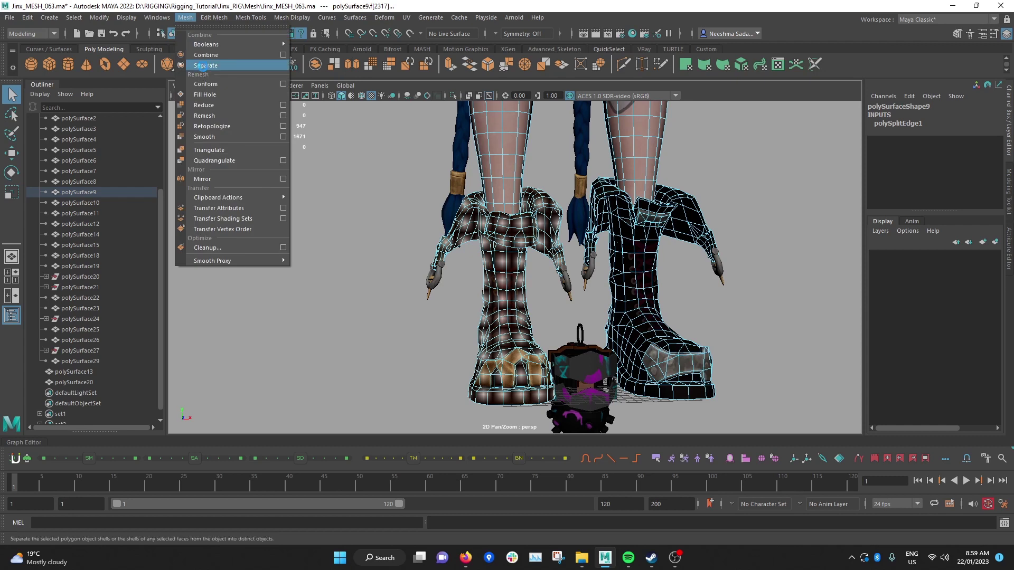
left_click(205, 65)
left_click(323, 285)
Select the separated boot and the adjoining leg in turn to check the split, and review the legs and trousers.
left_click(509, 264)
scroll(510, 254, "down", 2)
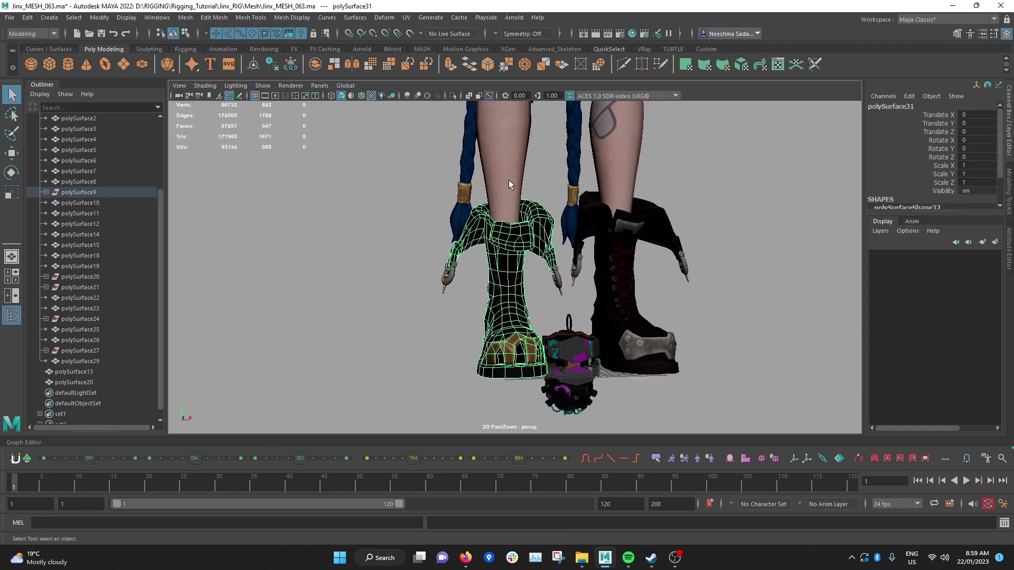
left_click(510, 182)
left_click(514, 283)
right_click_drag(514, 288, 346, 229, "alt")
middle_click_drag(346, 228, 334, 348, "alt")
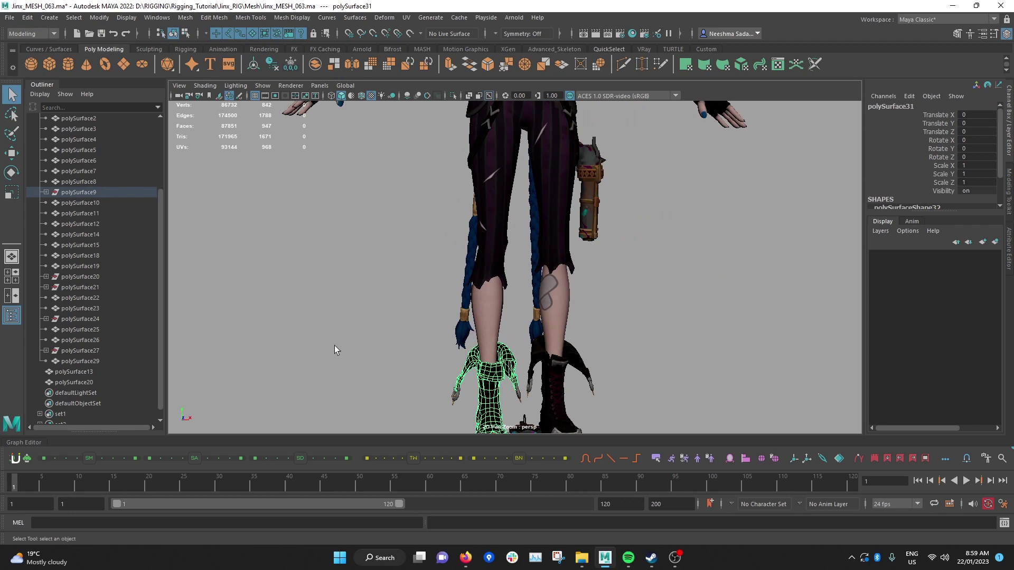
right_click_drag(335, 349, 217, 334, "alt")
left_click_drag(552, 317, 521, 325, "alt")
middle_click_drag(521, 325, 521, 363, "alt")
right_click_drag(521, 363, 557, 314, "alt")
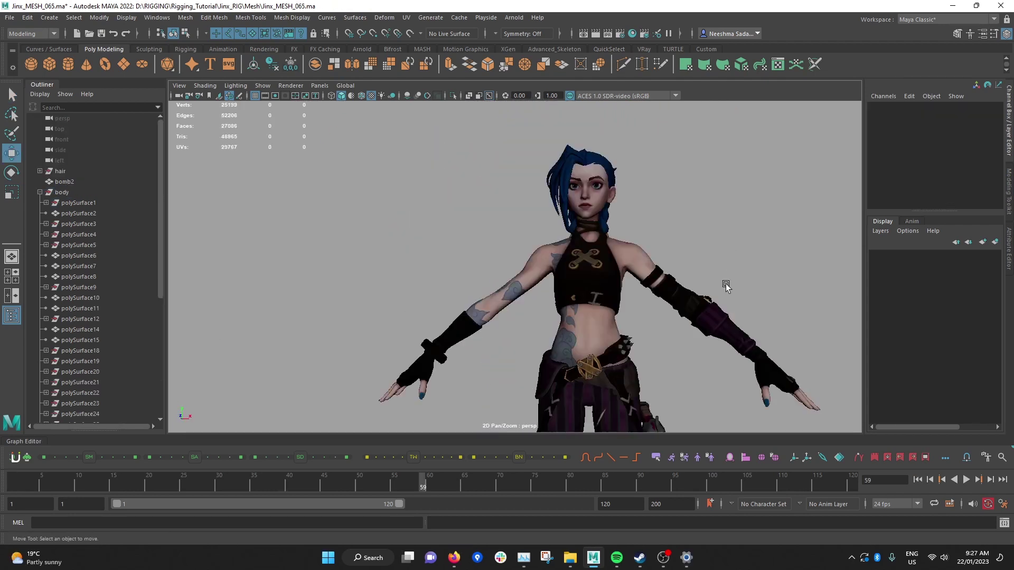
Select the body mesh to check it, and expand polySurface3 in the outliner to inspect its leftover transform node.
middle_click_drag(774, 290, 561, 214, "alt")
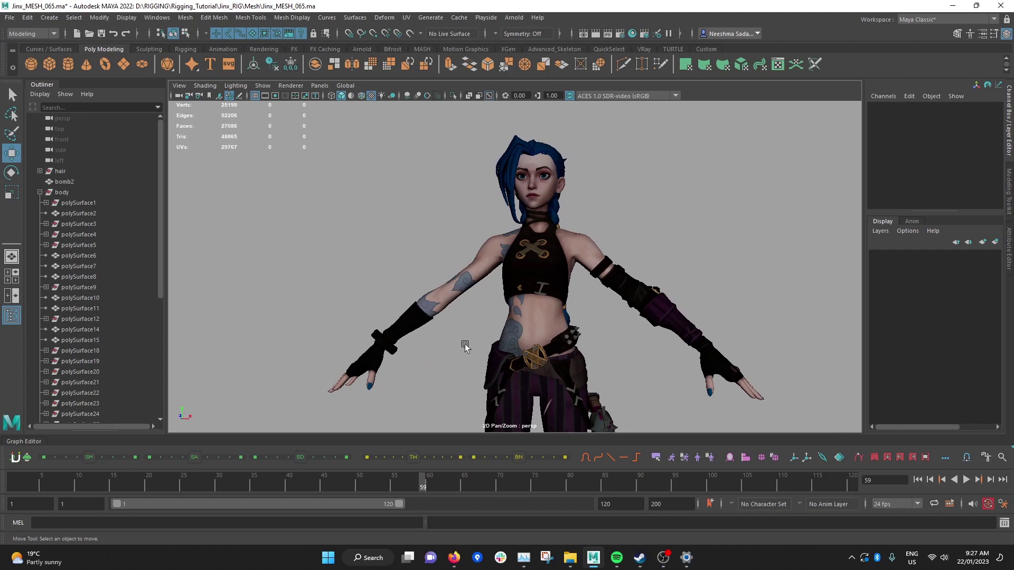
left_click(549, 317)
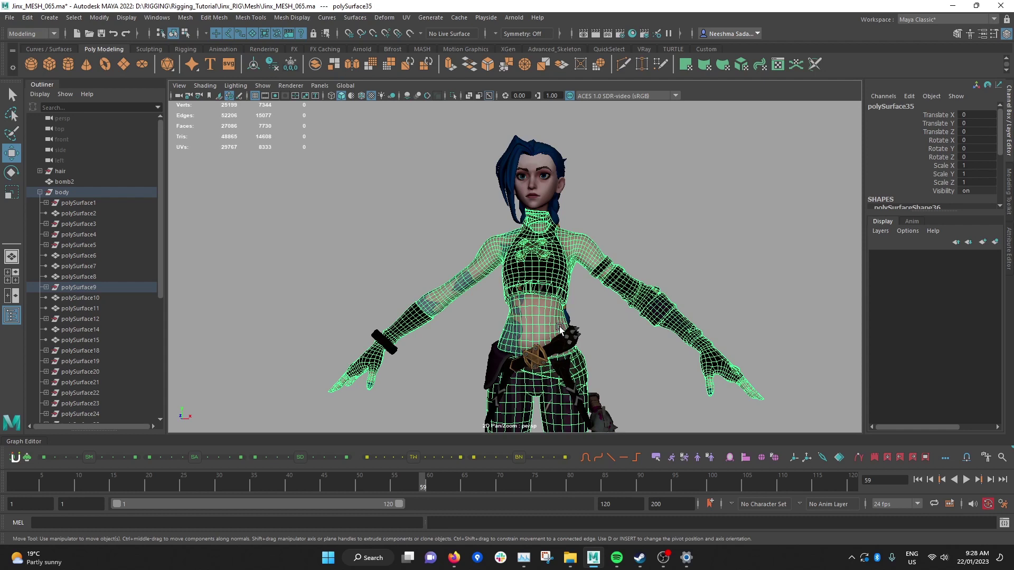
left_click(642, 344)
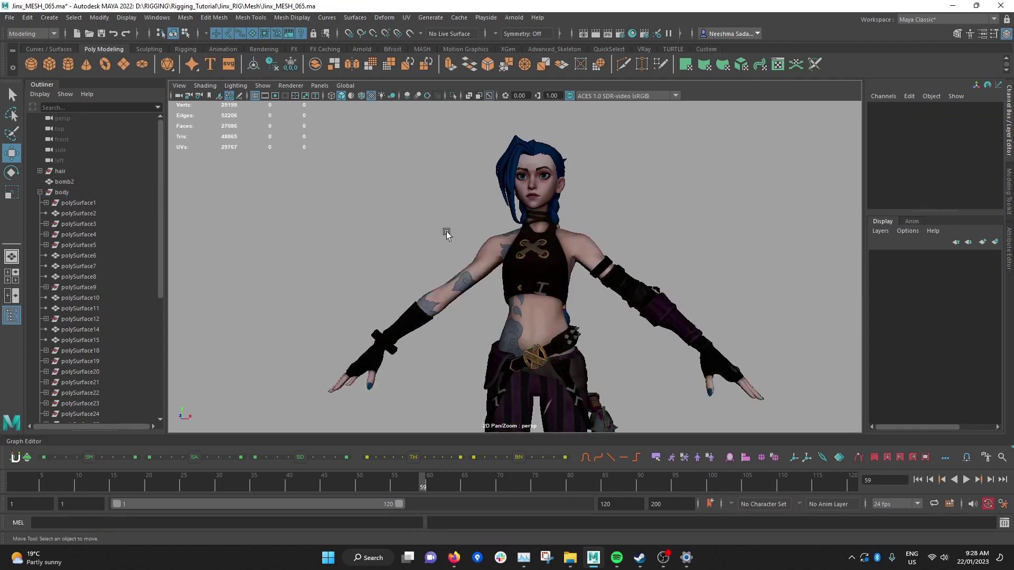
left_click(74, 224)
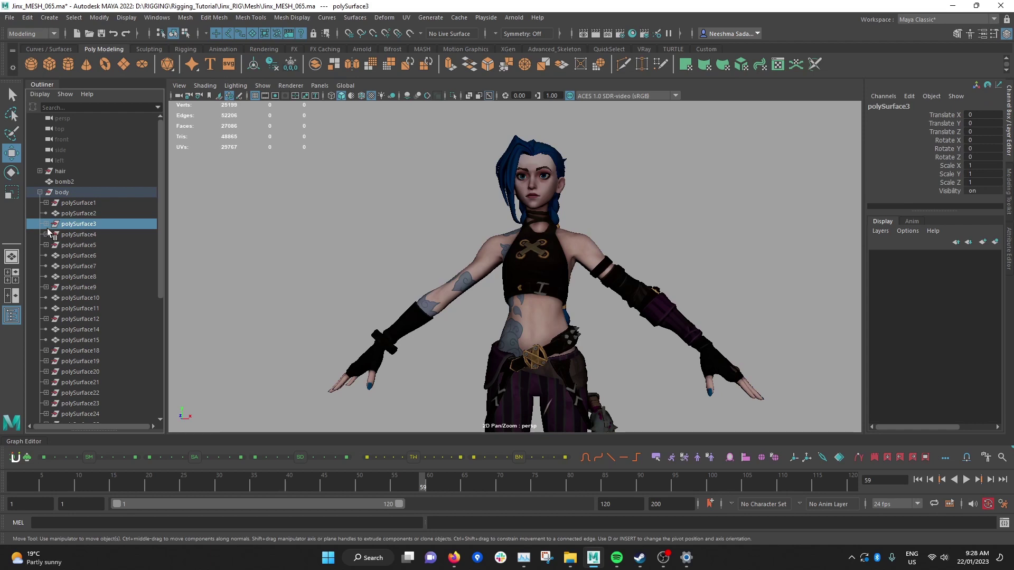
left_click(46, 227)
left_click(78, 234)
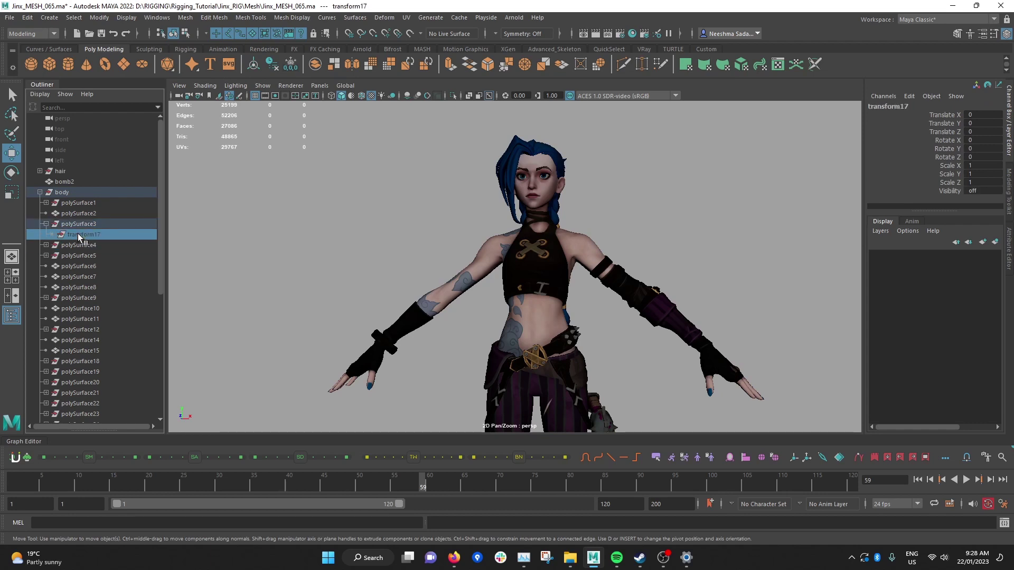
left_click_drag(78, 233, 239, 244)
Select all of the character's meshes and delete their construction history.
scroll(369, 287, "down", 2)
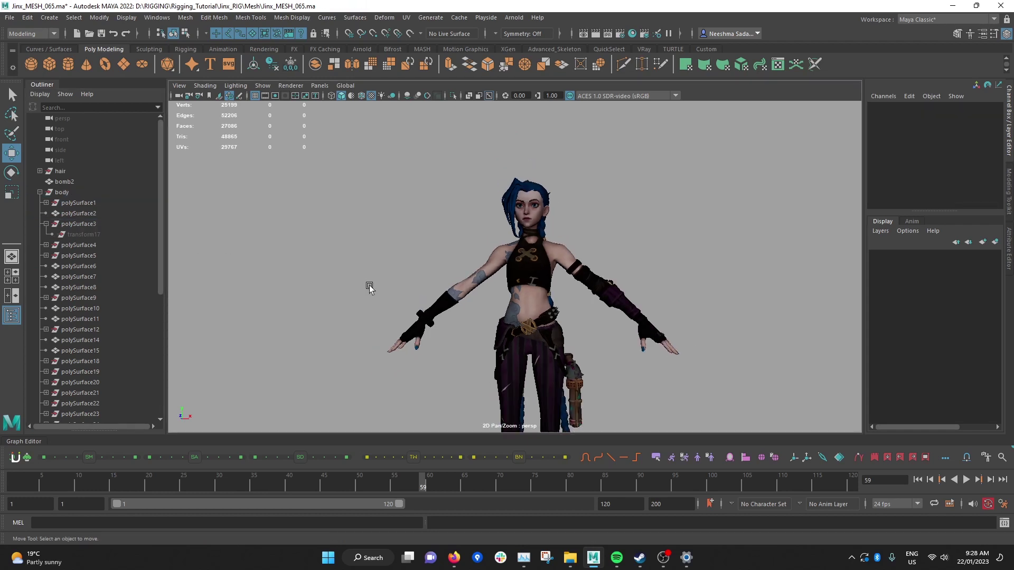
middle_click_drag(372, 335, 385, 251, "alt")
scroll(386, 250, "down", 1)
scroll(377, 265, "up", 1)
scroll(371, 309, "down", 2)
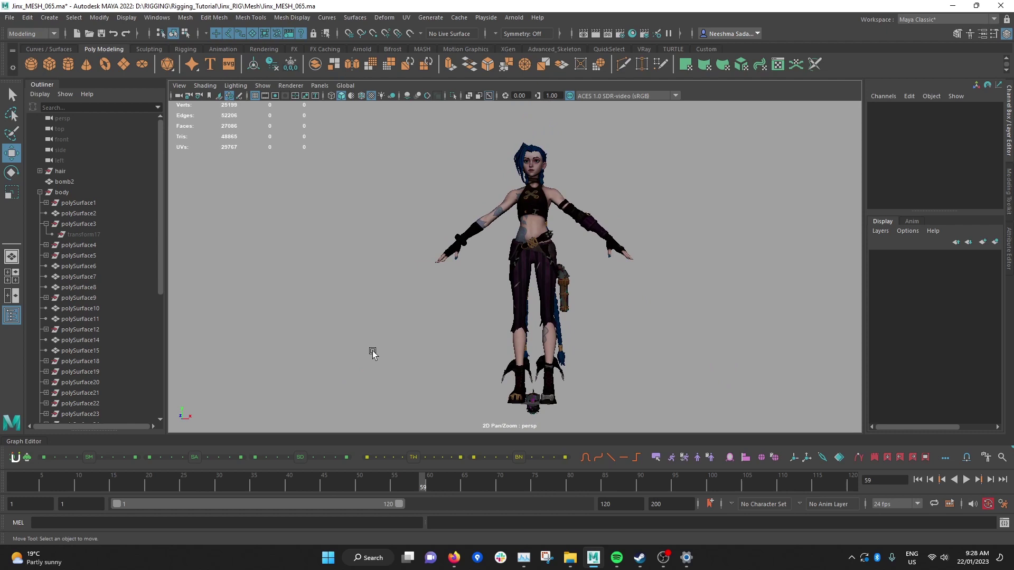
left_click_drag(375, 140, 814, 430)
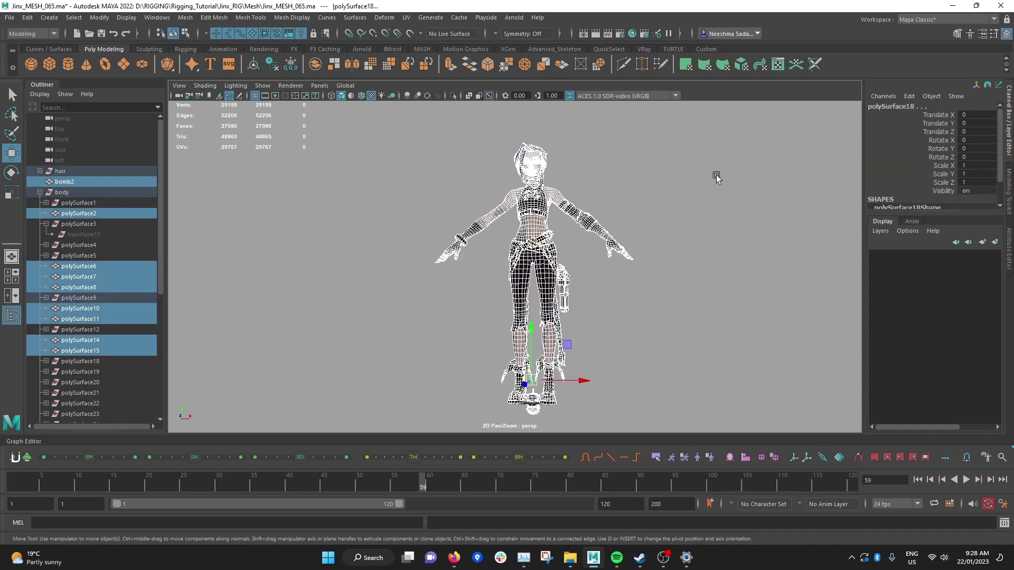
key("alt+shift+d")
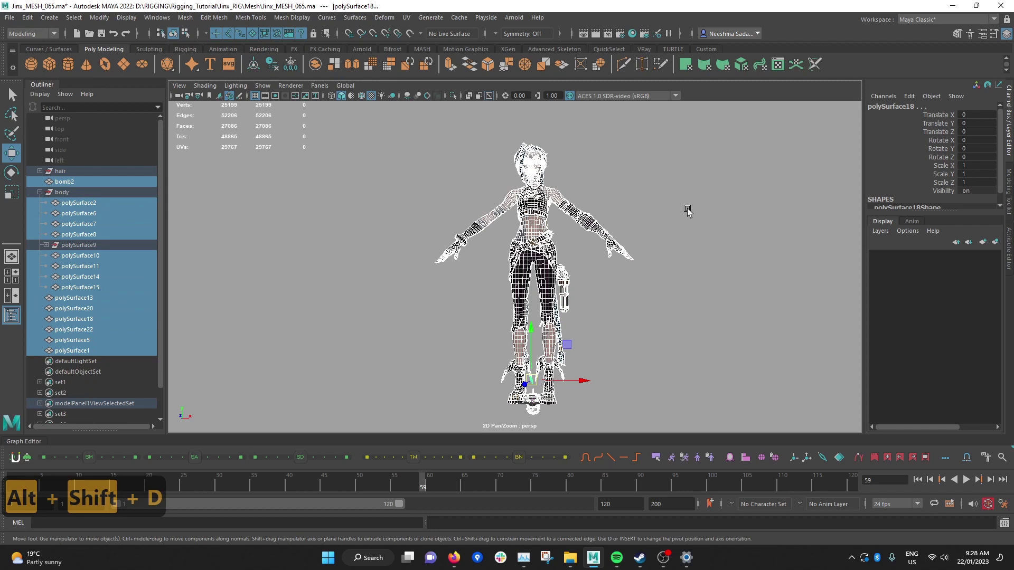
left_click(686, 208)
left_click_drag(599, 270, 610, 283, "alt")
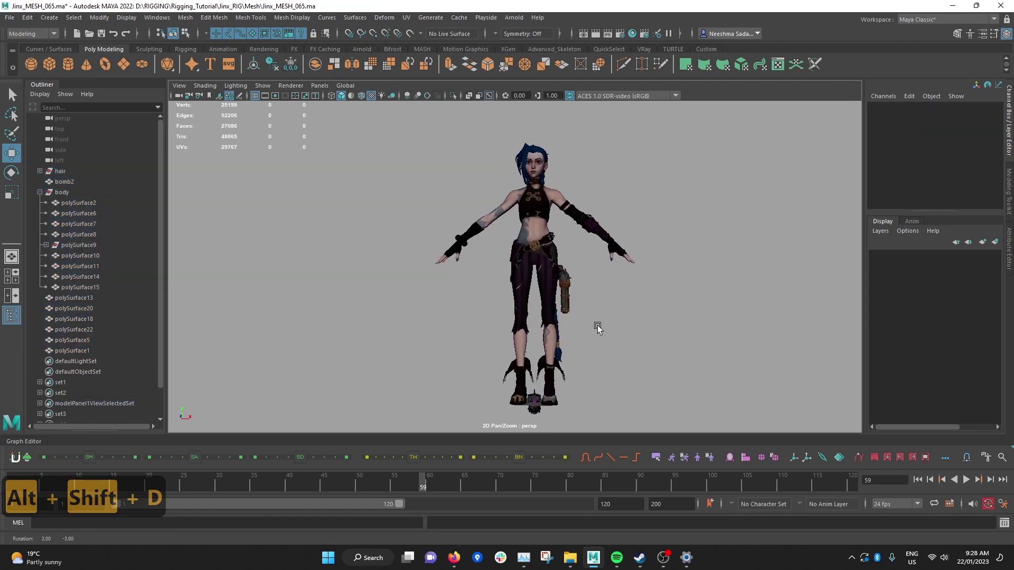
Select the whole character again and unparent its meshes from the hair and body groups to the world level.
left_click_drag(397, 125, 610, 422)
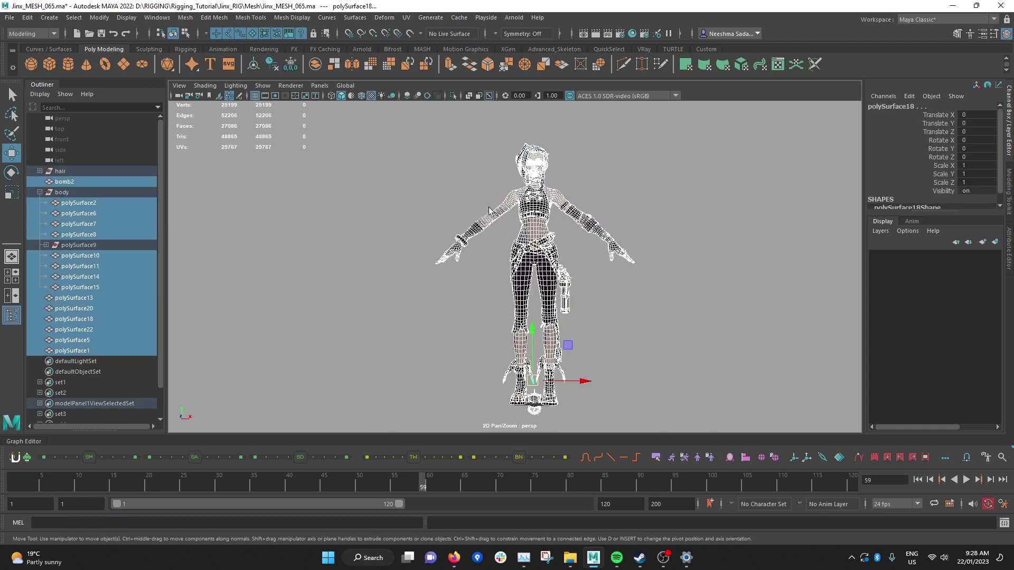
key("shift+p")
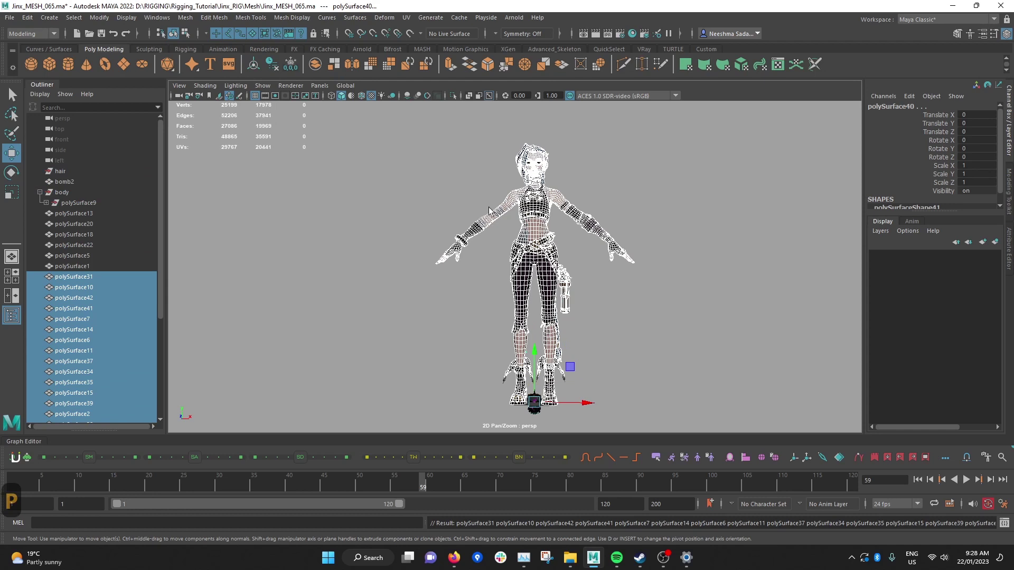
scroll(62, 251, "down", 3)
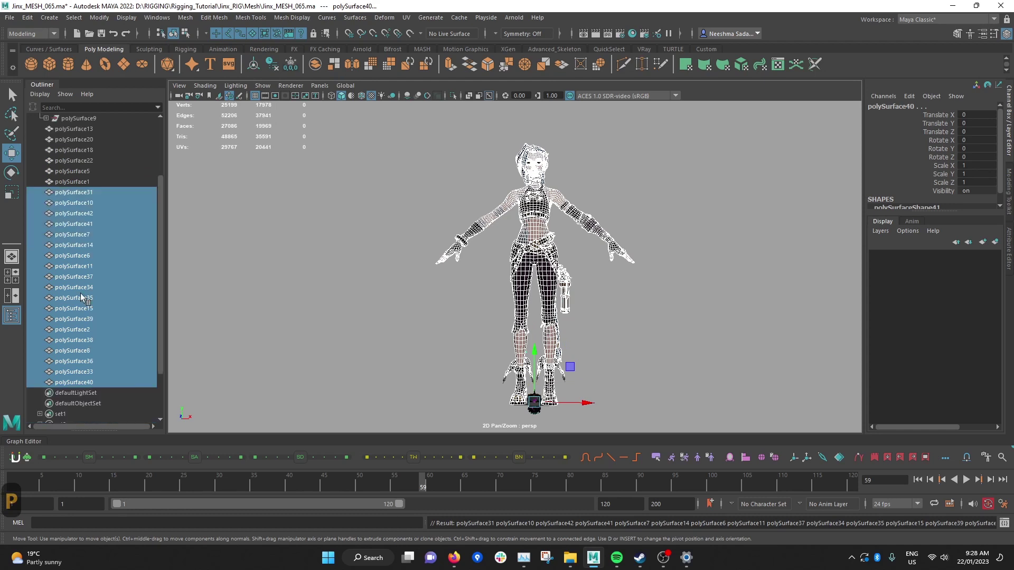
scroll(83, 297, "up", 3)
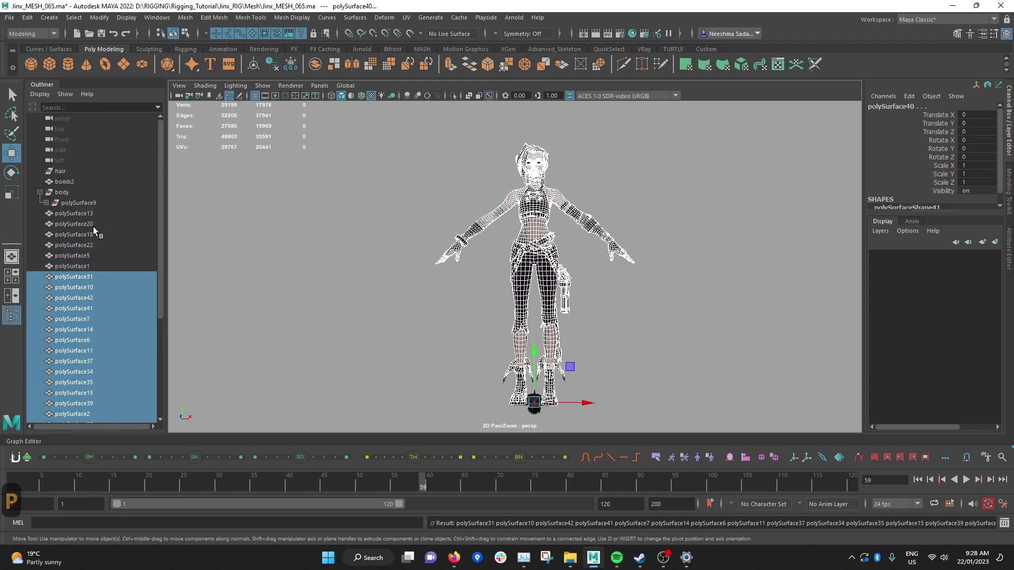
Expand the body group to check its leftover nested groups, and delete the body and hair groups.
left_click(63, 192)
left_click(46, 203)
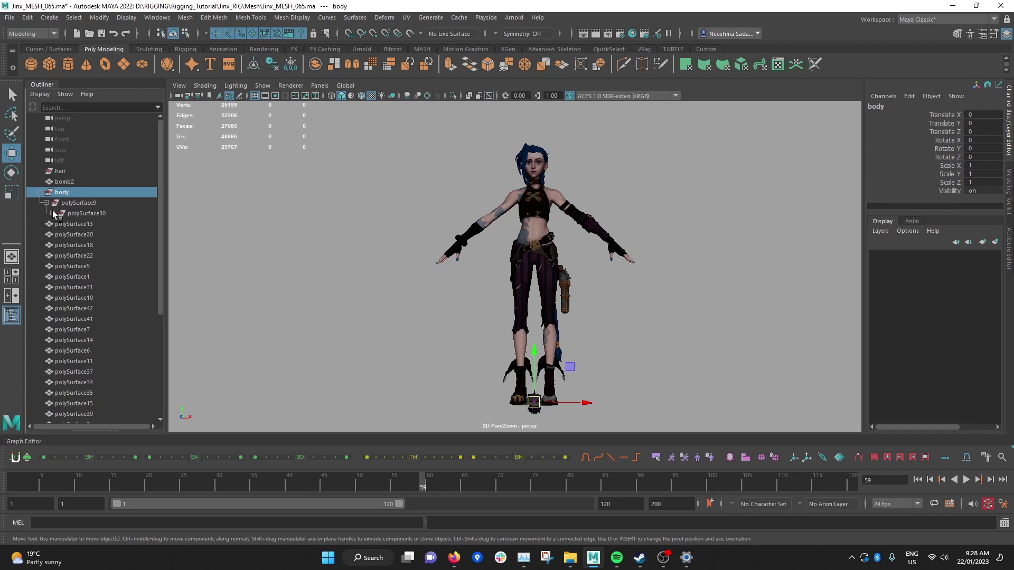
left_click(53, 214)
left_click(63, 172, "ctrl")
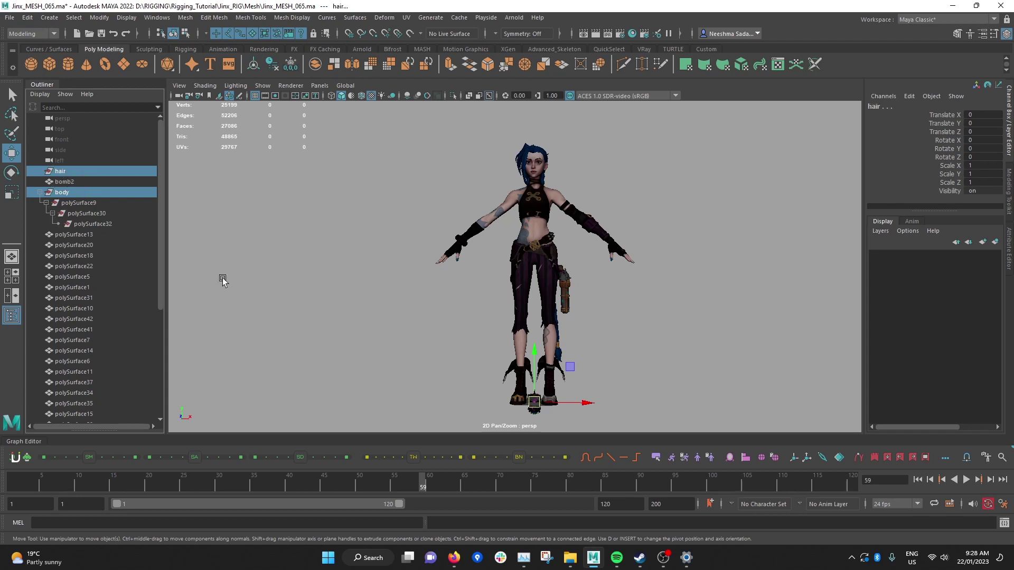
key("Delete")
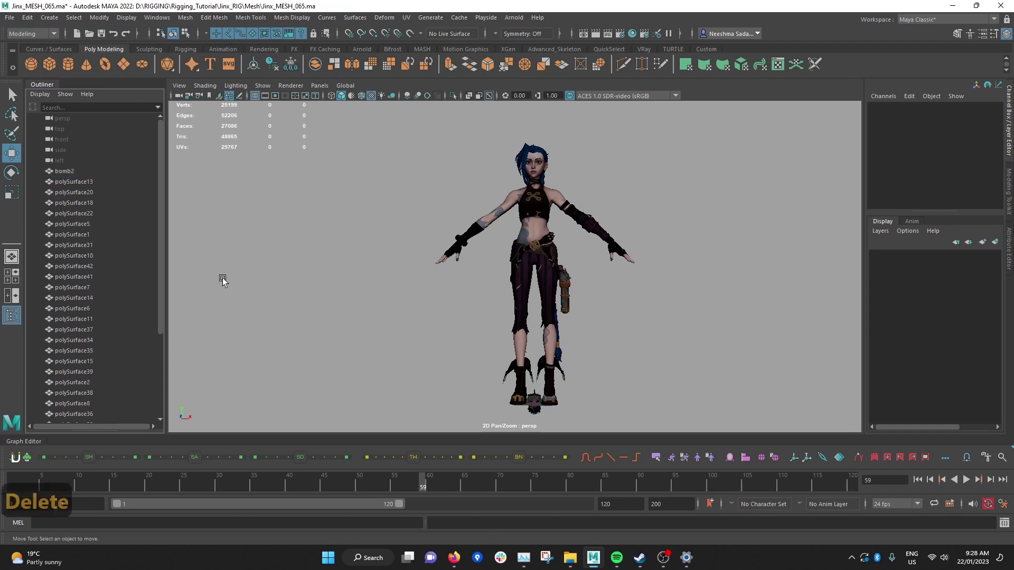
Select various polySurface meshes in the outliner one by one to check which part of the character each represents.
left_click(84, 201)
left_click(74, 246)
left_click(62, 309)
left_click(81, 203)
left_click(84, 276)
left_click(86, 319)
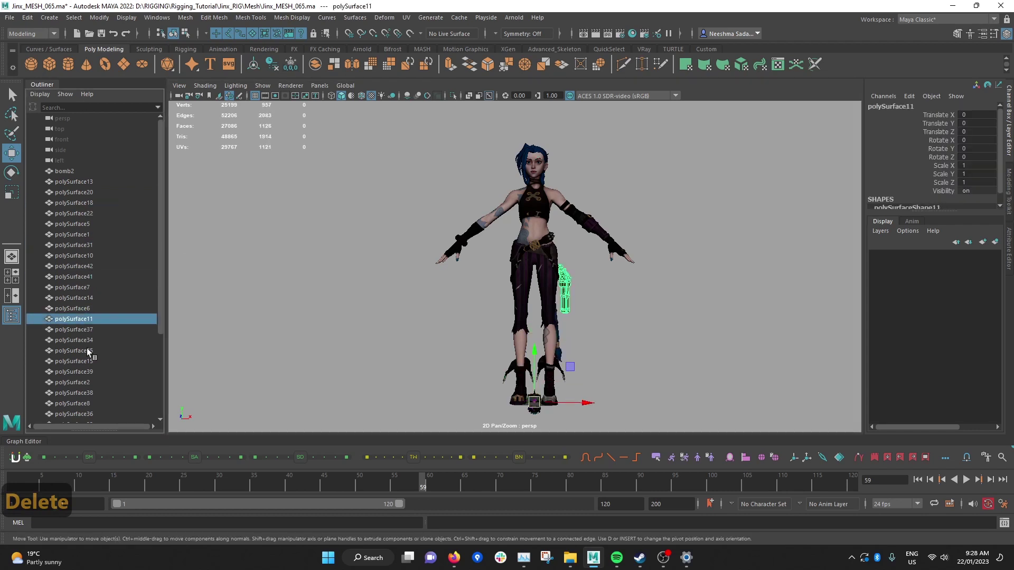
left_click(74, 383)
left_click(74, 403)
left_click(83, 421)
left_click(74, 277)
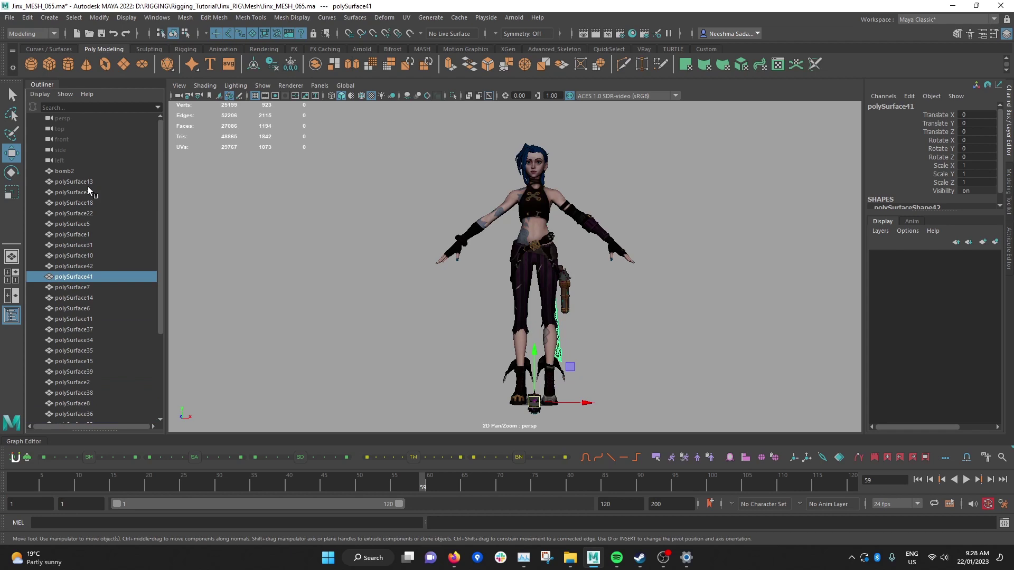
left_click(74, 214)
left_click(74, 181)
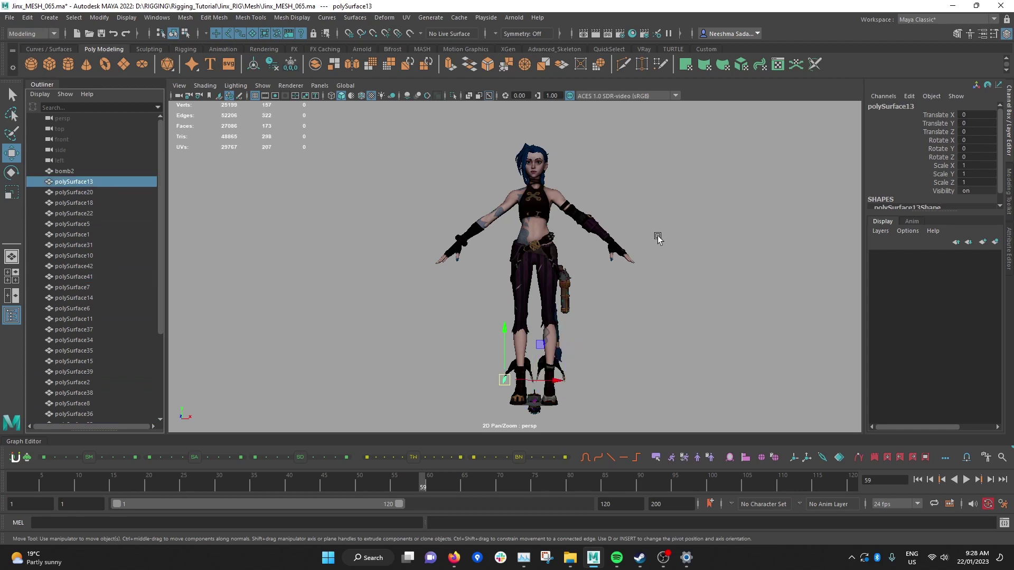
Select the eyes and the face mesh in turn to check that they are separate objects.
left_click(735, 176)
scroll(539, 241, "up", 6)
middle_click_drag(575, 158, 590, 264, "alt")
left_click_drag(590, 265, 461, 228, "alt")
scroll(532, 244, "up", 7)
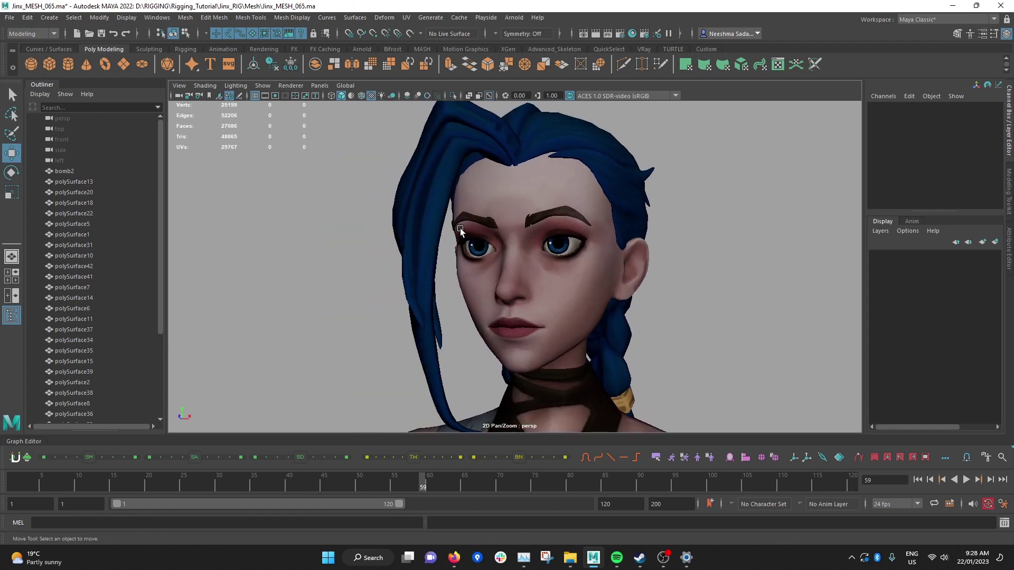
left_click(477, 252)
left_click(559, 253)
left_click(476, 251)
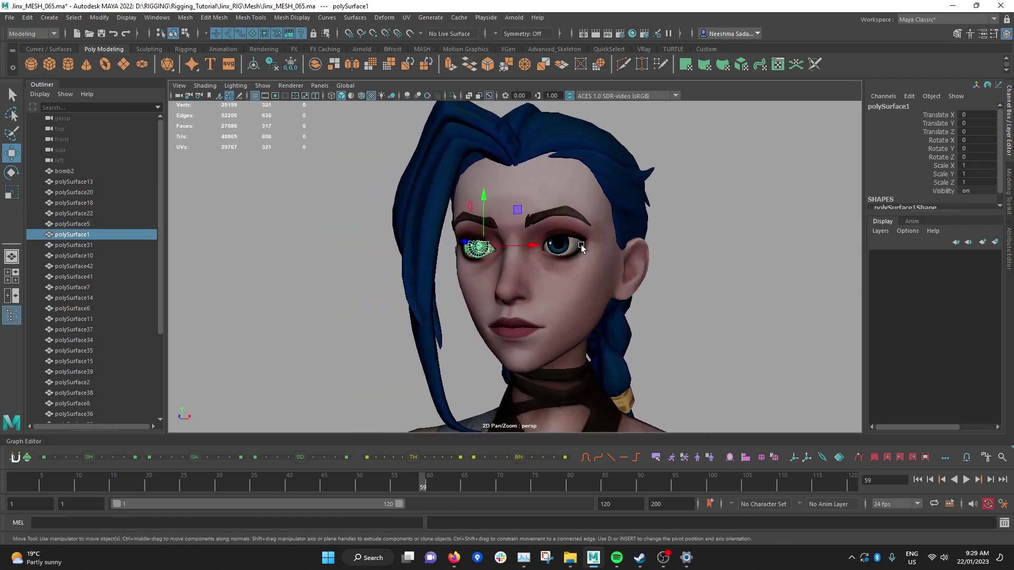
left_click(501, 267)
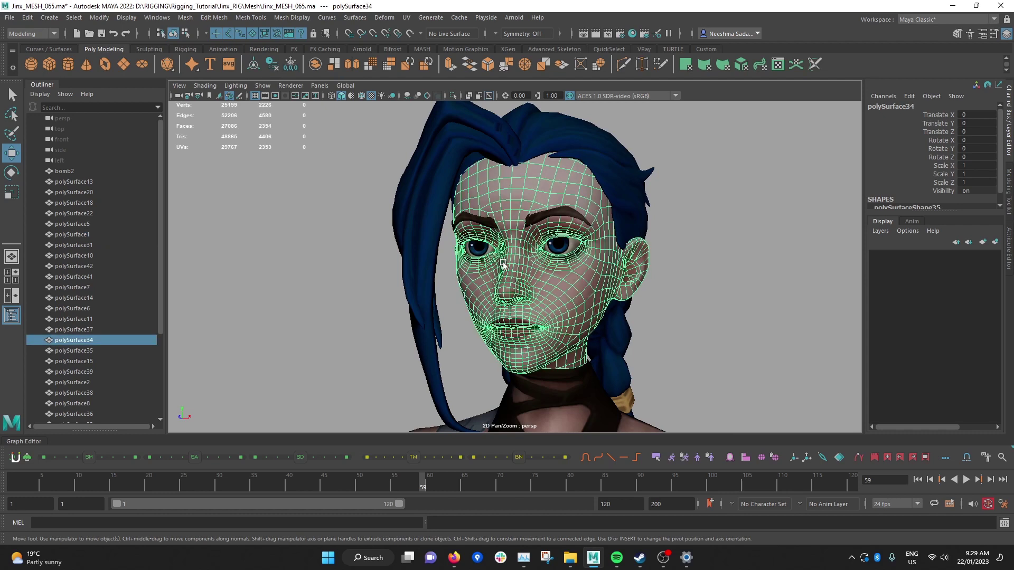
left_click(359, 363)
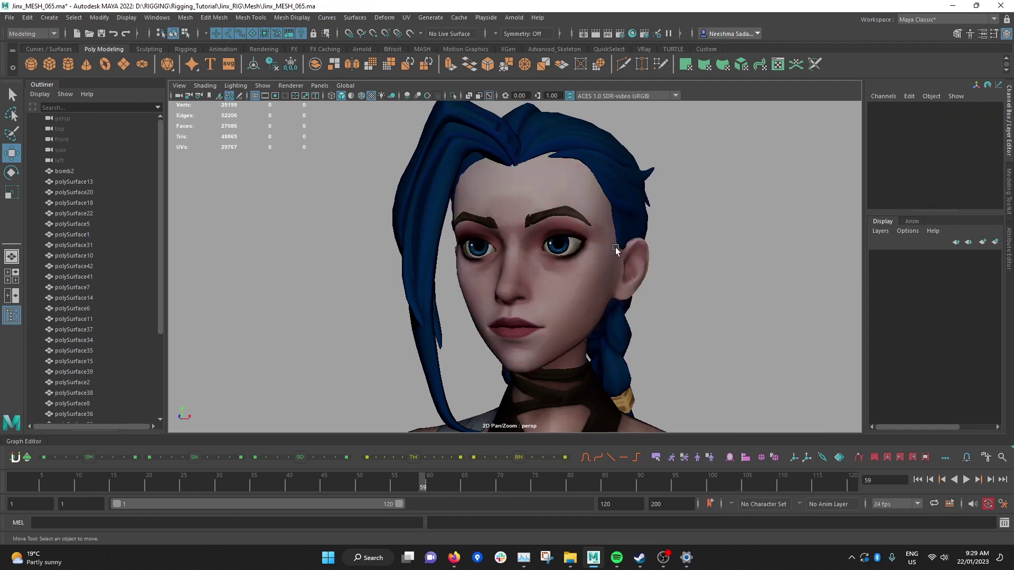
Select the eyebrow mesh and examine it from several angles around the head.
left_click_drag(615, 249, 605, 279, "alt")
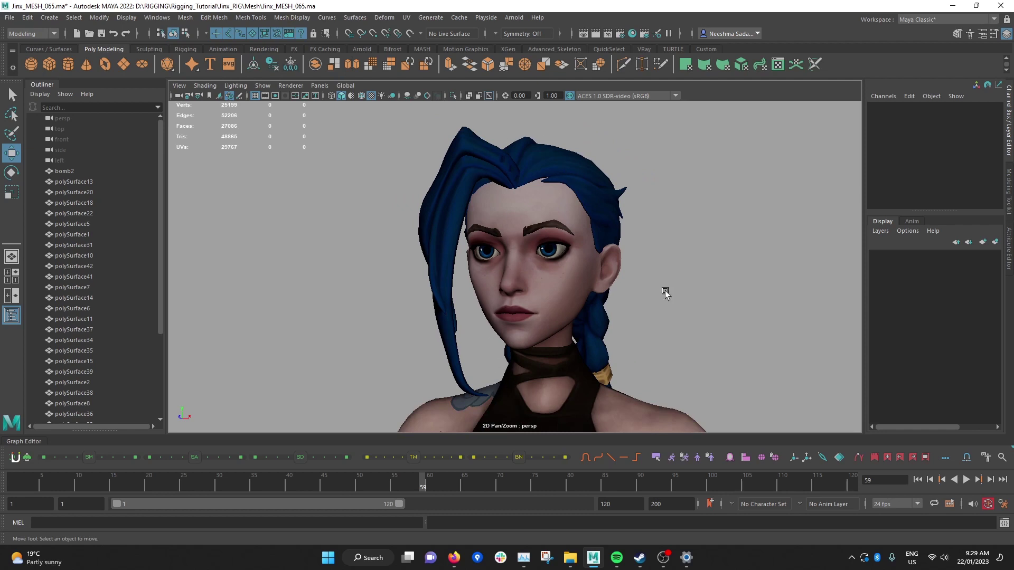
scroll(687, 271, "up", 1)
left_click(566, 212)
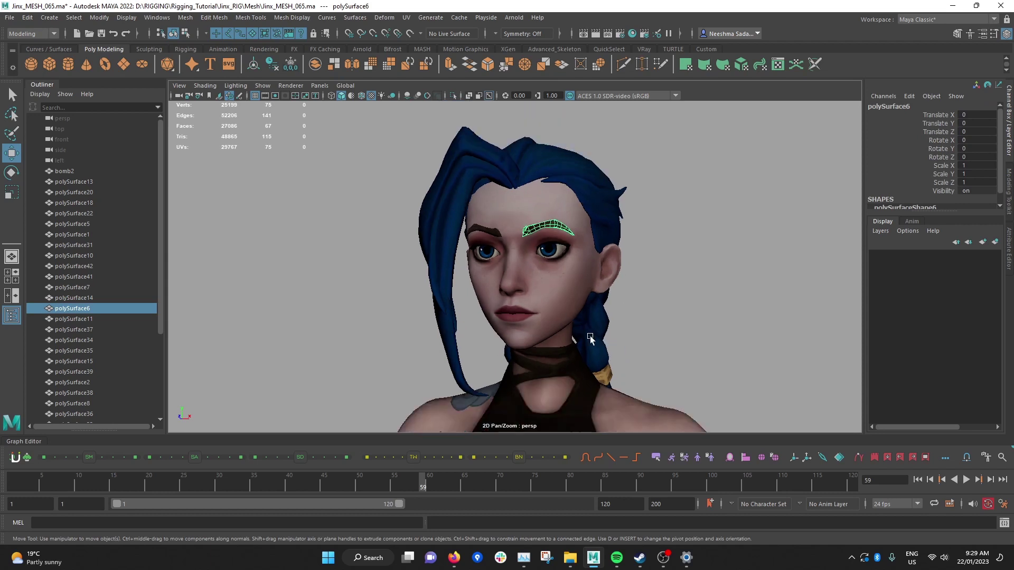
left_click_drag(590, 336, 611, 340, "alt")
left_click(681, 317)
left_click(614, 231)
left_click_drag(669, 266, 670, 233, "alt")
left_click_drag(716, 267, 676, 244, "alt")
left_click(714, 249)
left_click(582, 226)
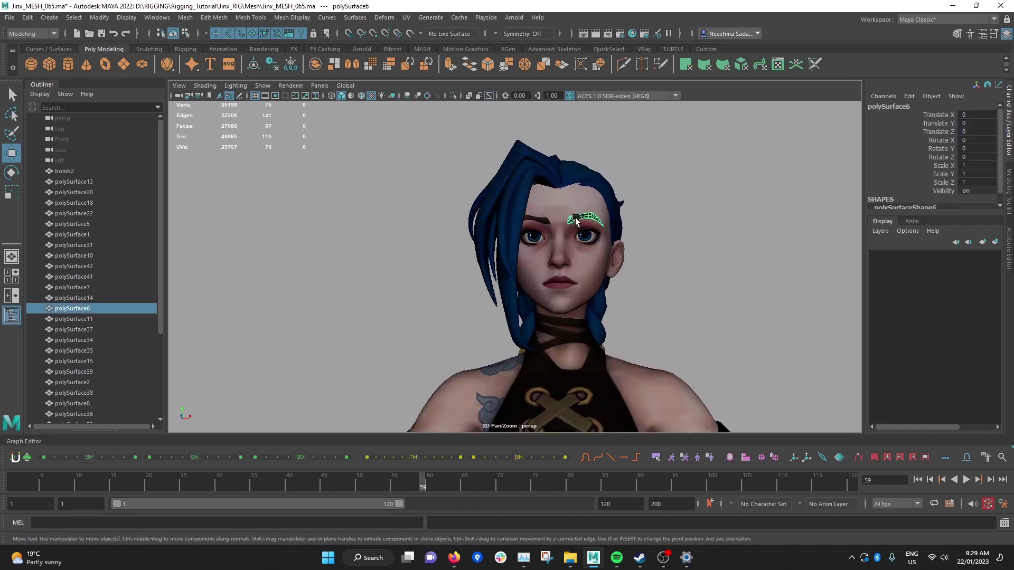
left_click_drag(582, 226, 665, 265, "alt")
left_click(672, 296)
Review the whole character from head to boots, viewing the pose from the front and at an angle.
scroll(670, 280, "down", 5)
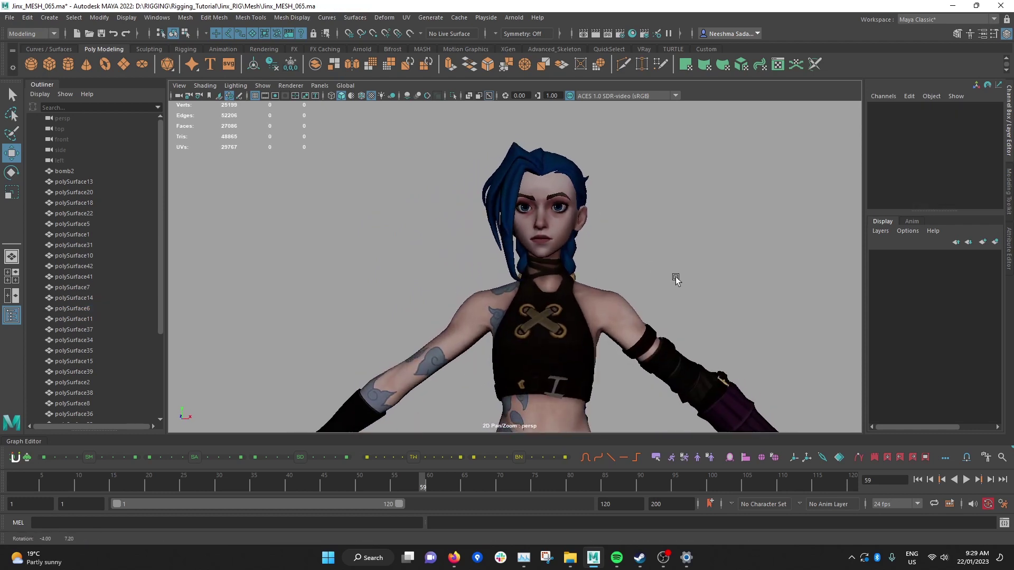
middle_click_drag(652, 296, 632, 248, "alt")
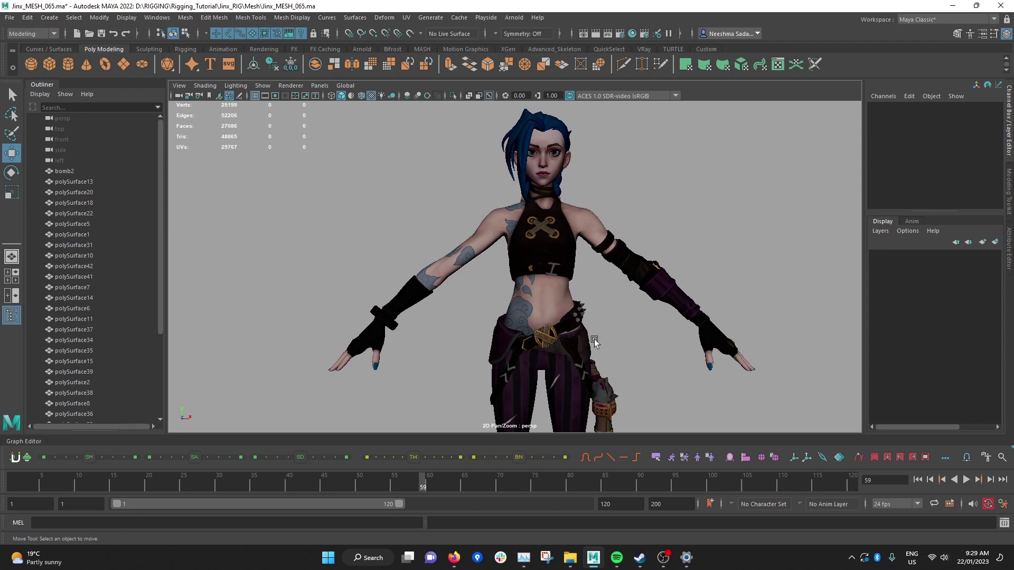
scroll(700, 295, "down", 2)
scroll(651, 266, "down", 3)
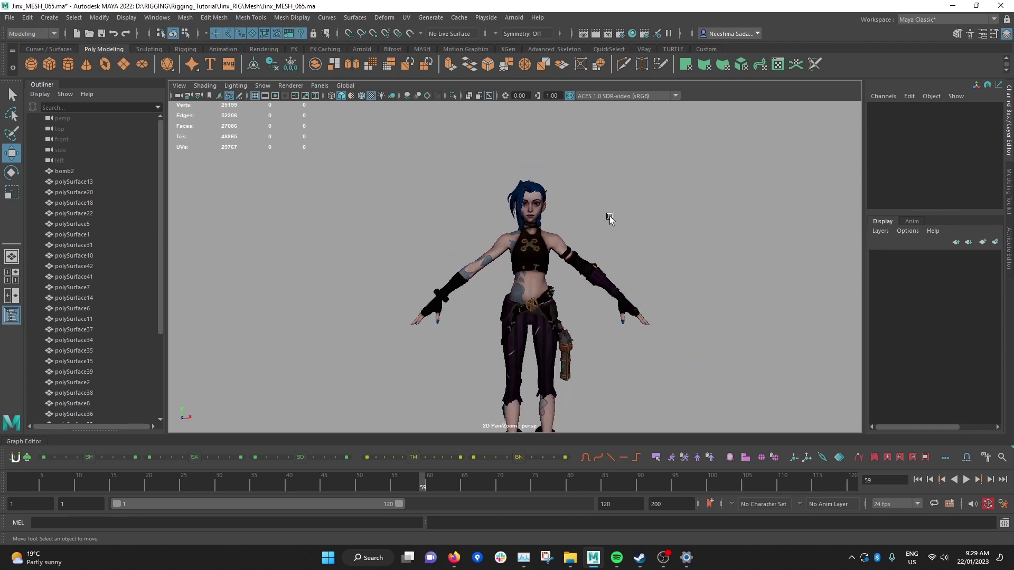
left_click_drag(547, 395, 470, 369, "alt")
scroll(464, 307, "up", 2)
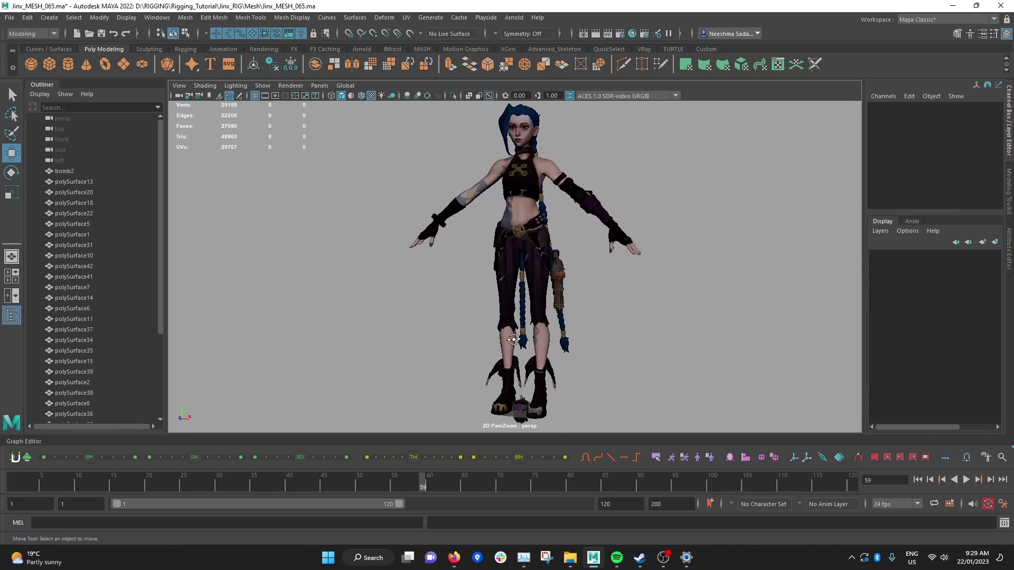
left_click_drag(448, 238, 491, 227, "alt")
middle_click_drag(480, 221, 438, 305, "alt")
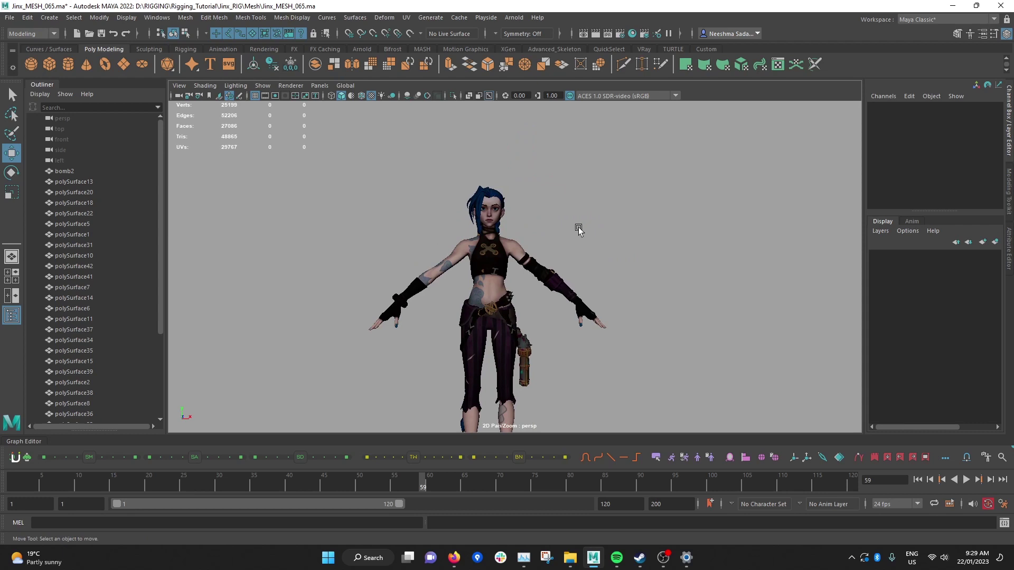
scroll(521, 273, "down", 2)
middle_click_drag(501, 333, 496, 299, "alt")
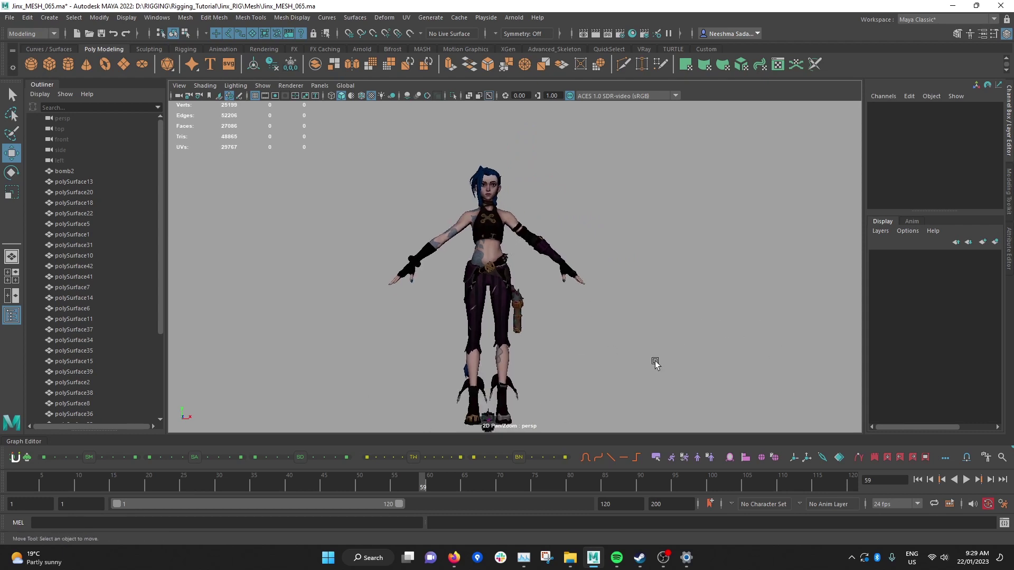
Examine the character's face, hair and shoulders up close from a slight angle.
scroll(499, 253, "up", 1)
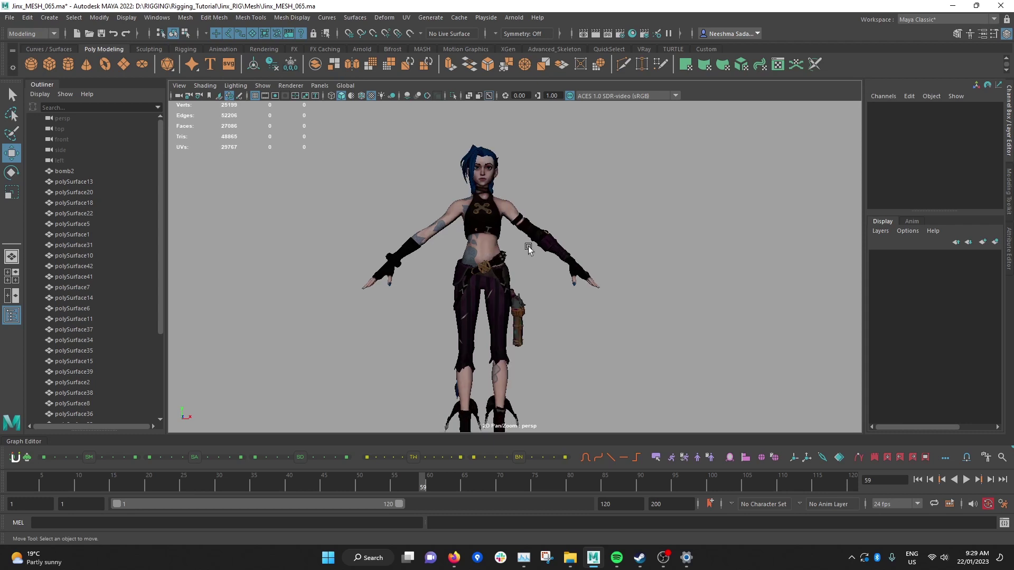
scroll(529, 249, "up", 3)
middle_click_drag(529, 249, 569, 313, "alt")
scroll(557, 264, "up", 1)
middle_click_drag(526, 151, 552, 226, "alt")
scroll(552, 226, "up", 4)
left_click_drag(550, 220, 525, 226, "alt")
middle_click_drag(526, 226, 493, 294, "alt")
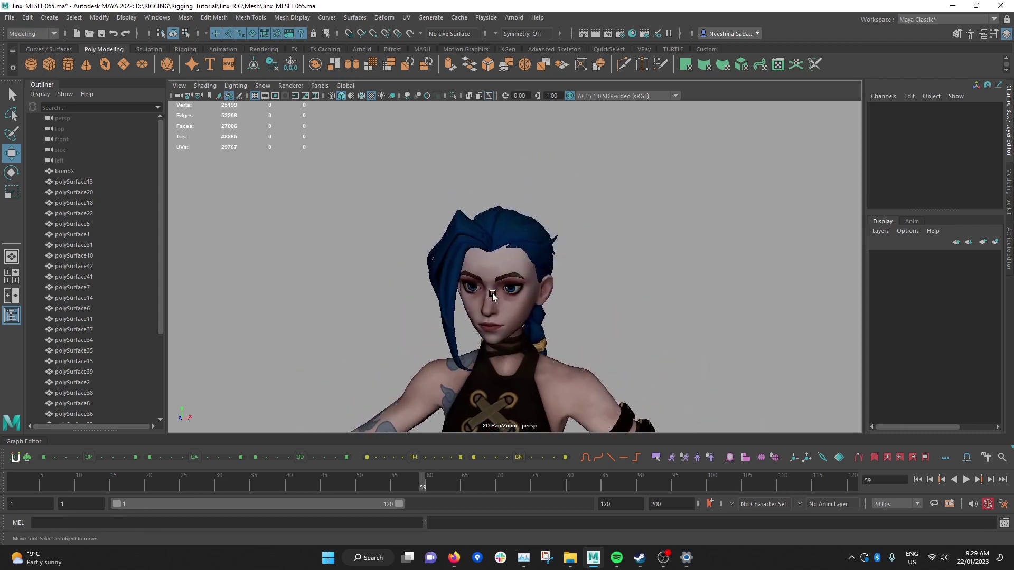
Examine the character's face up close from the front, and then the upper body and arms from farther away.
scroll(520, 268, "up", 5)
left_click_drag(532, 236, 529, 232, "alt")
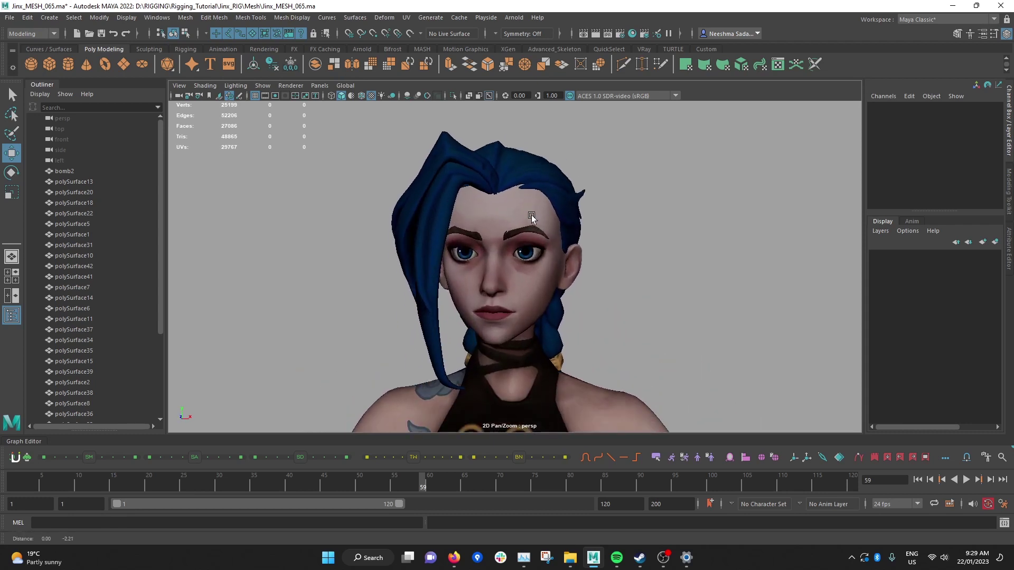
scroll(522, 262, "down", 5)
mouse_move(583, 335)
left_mouse_down("alt")
mouse_move(546, 376)
mouse_move(483, 388)
mouse_move(474, 375)
mouse_move(485, 325)
mouse_move(632, 319)
mouse_move(579, 321)
mouse_move(587, 323)
left_mouse_up("alt")
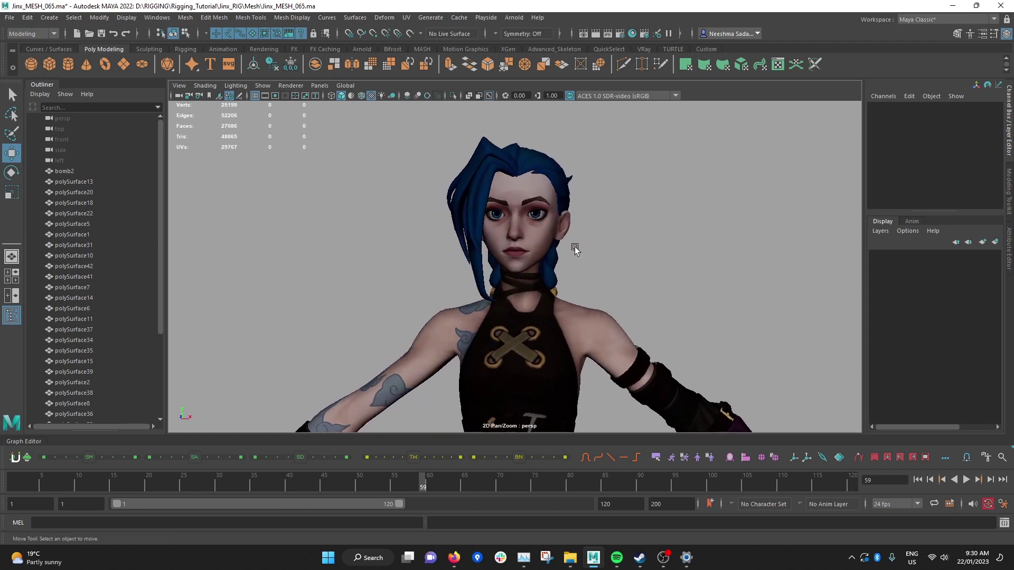
scroll(568, 269, "down", 3)
scroll(585, 366, "down", 5)
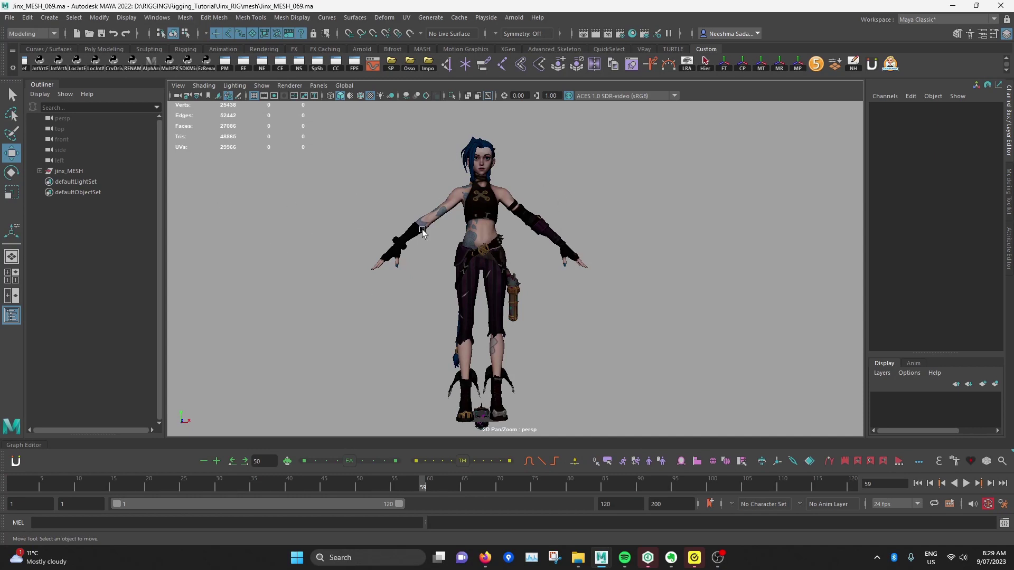
Expand the jinx_MESH group and select its head, legs, props, torso and hair subgroups in turn to review the hierarchy.
left_click(67, 171)
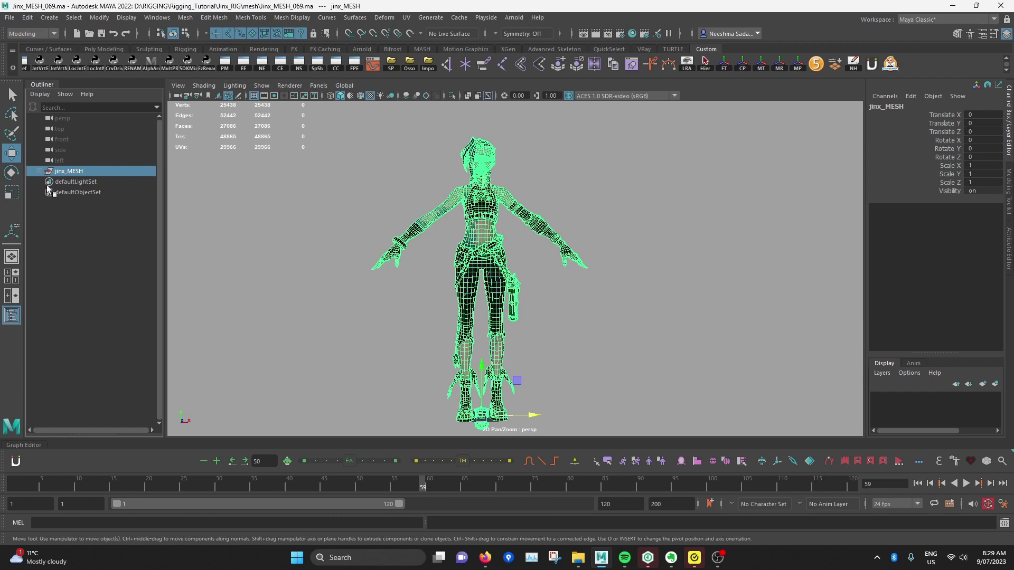
left_click(41, 170)
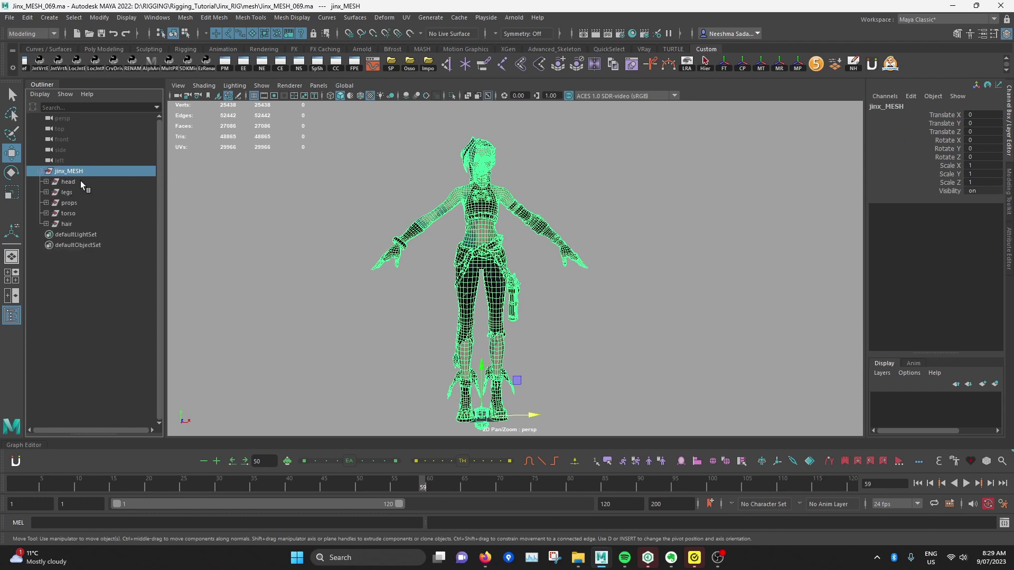
left_click(80, 182)
left_click(70, 193)
left_click(79, 204)
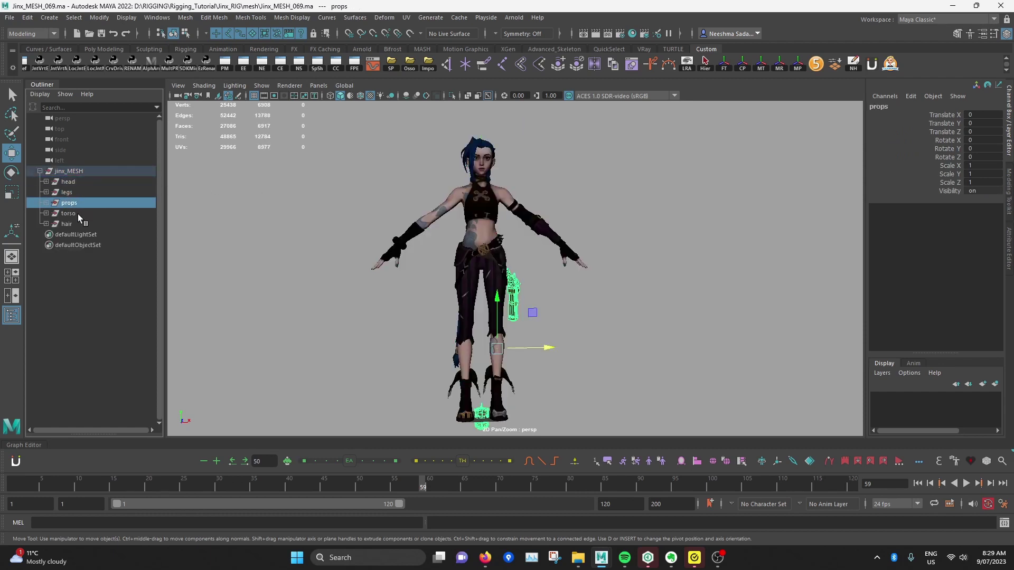
left_click(78, 214)
left_click(78, 225)
left_click(79, 182)
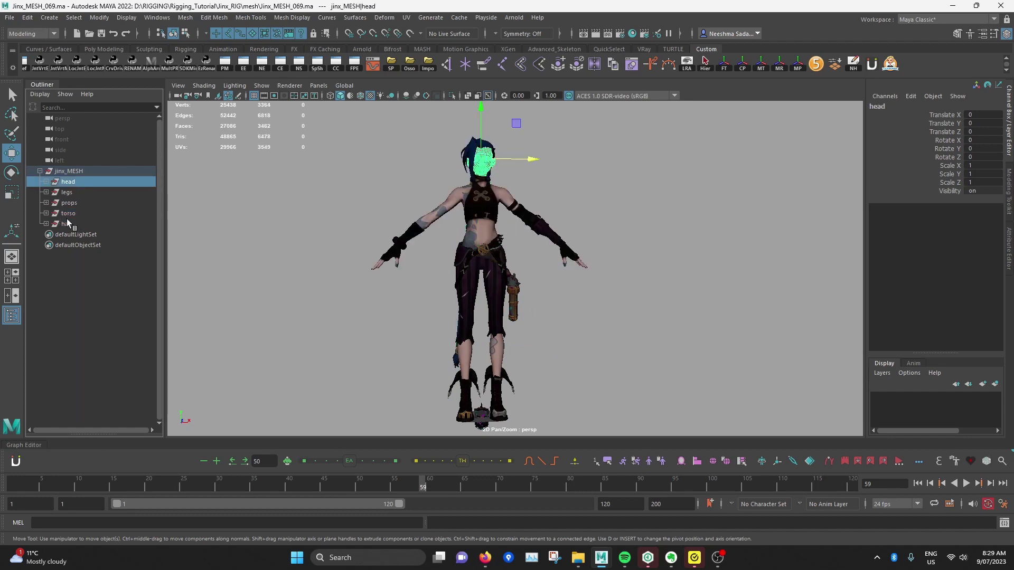
Expand the hair group and inspect the fringeTop, fringeBottom and R_braid meshes one after another.
left_click(66, 222)
left_click(46, 224)
left_click(96, 234)
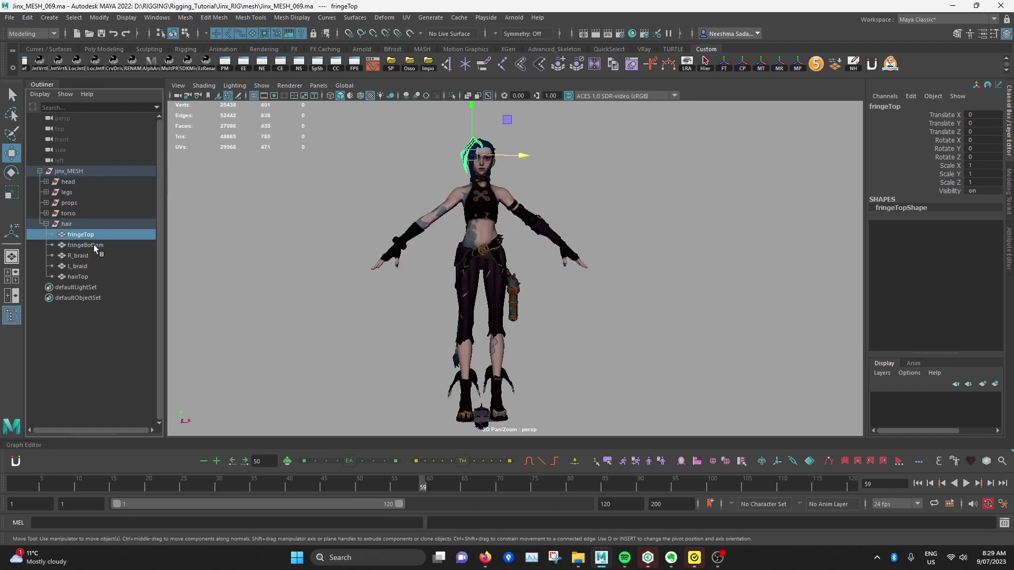
left_click(93, 245)
left_click(87, 256)
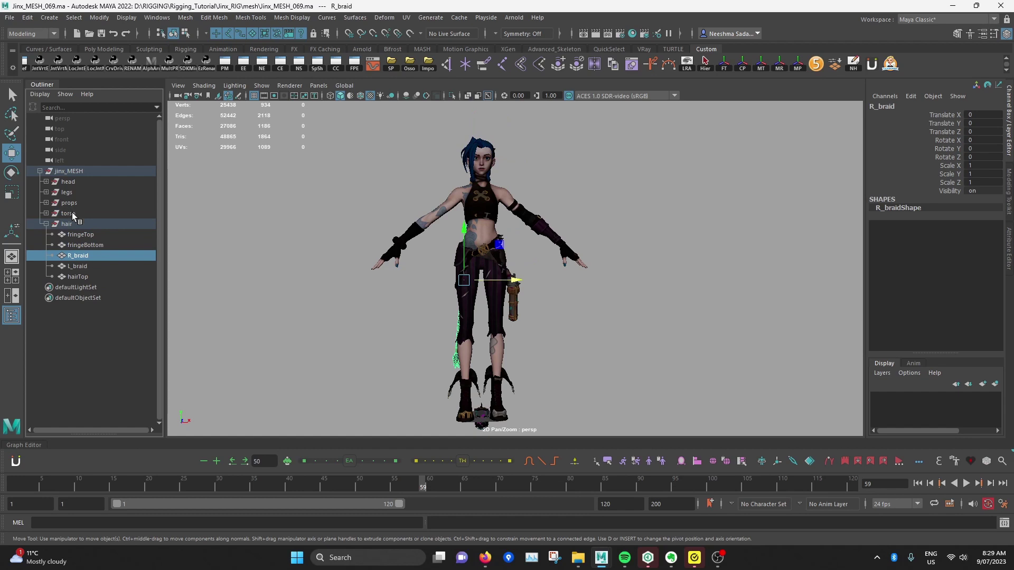
Expand the torso group, inspect its R_arm and L_arm subgroups, and clear the selection.
left_click(72, 213)
left_click(46, 213)
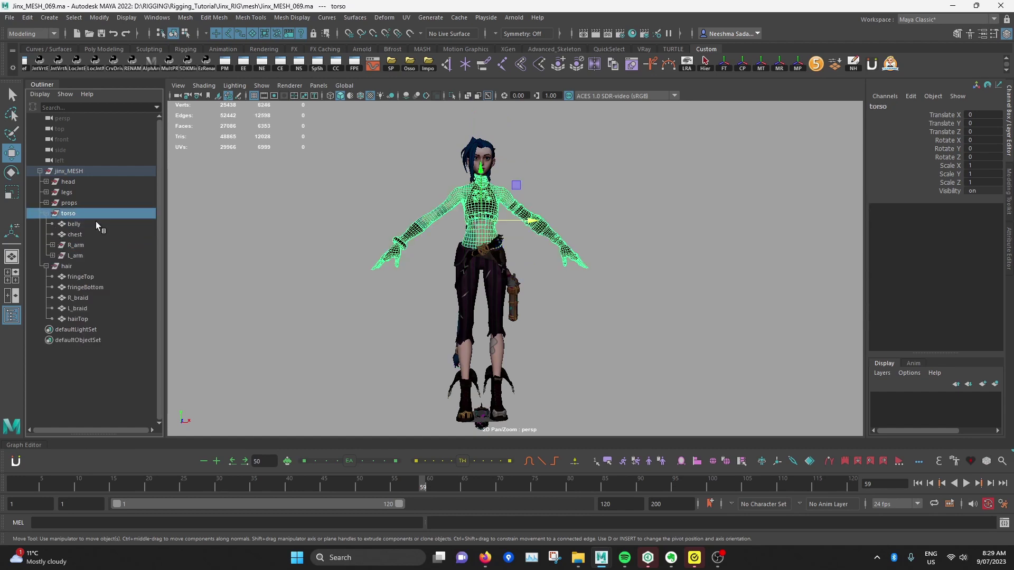
left_click(77, 245)
left_click(91, 256)
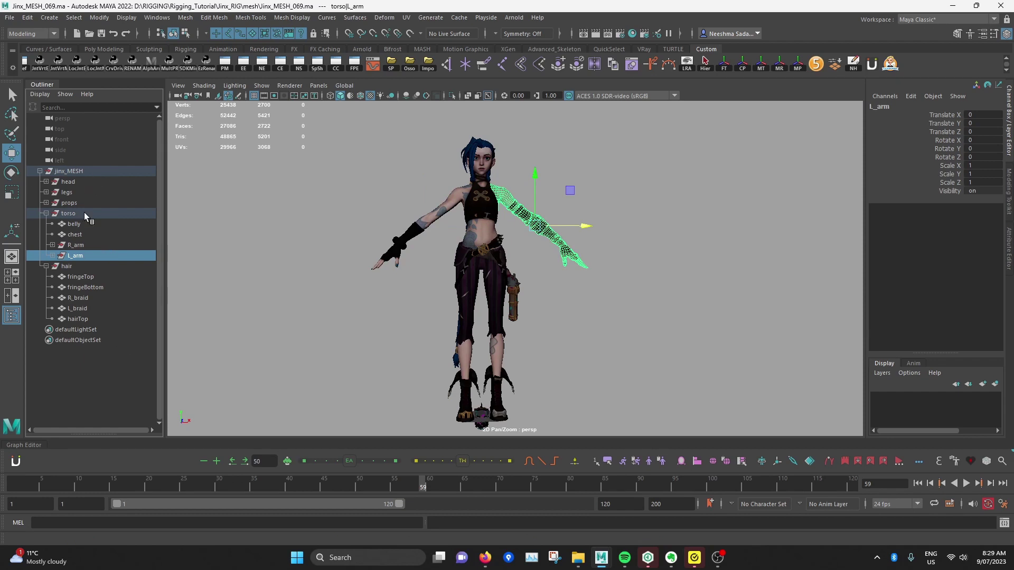
left_click(278, 225)
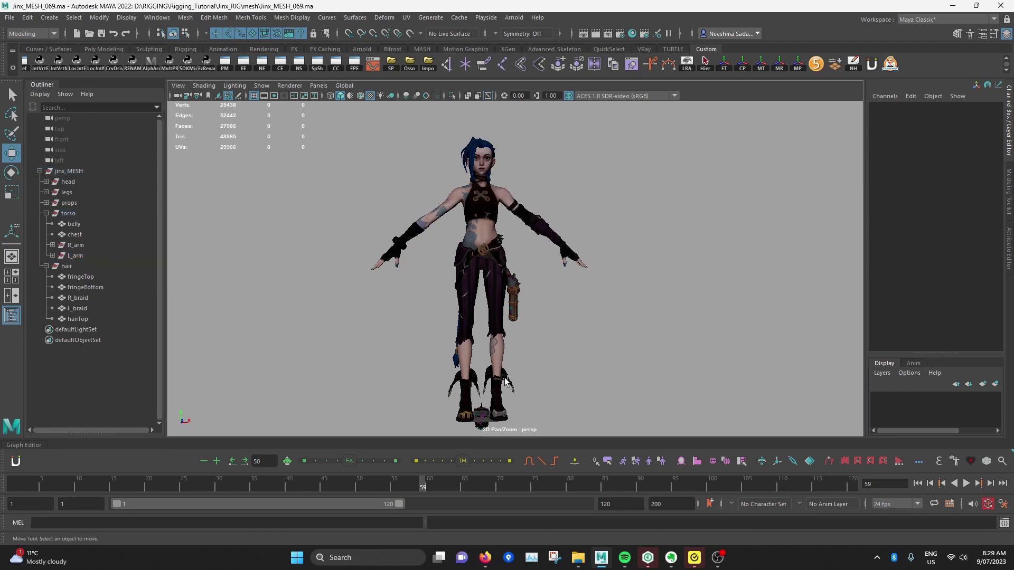
Select the pants and the chest mesh in turn to check their transform values, and deselect them.
left_click(476, 286)
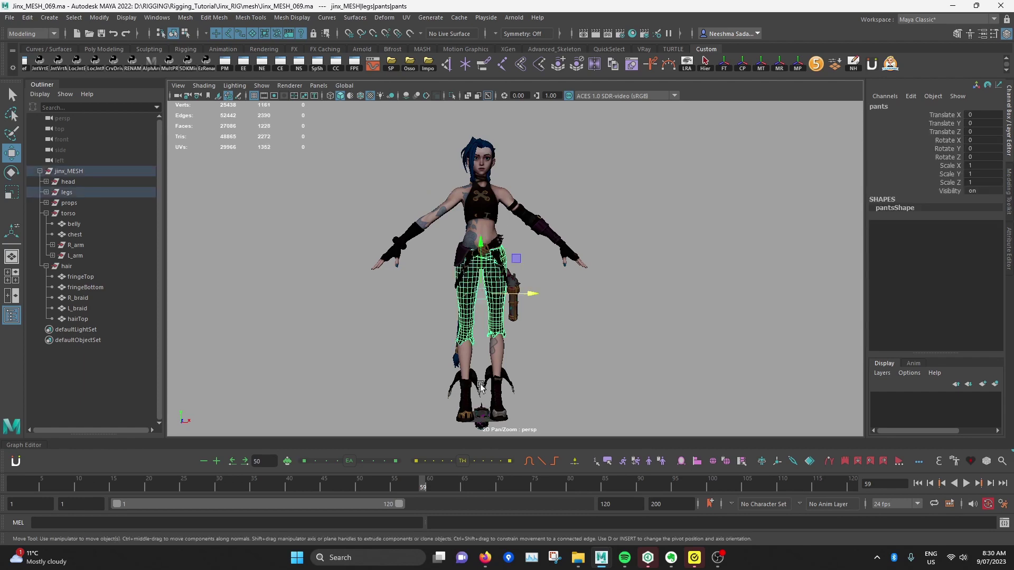
left_click(660, 315)
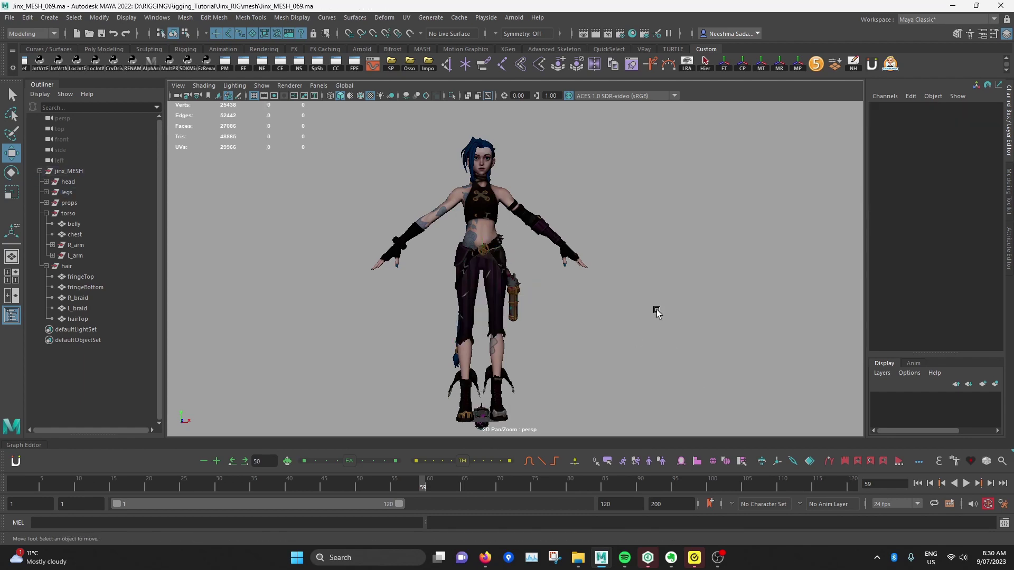
left_click(487, 214)
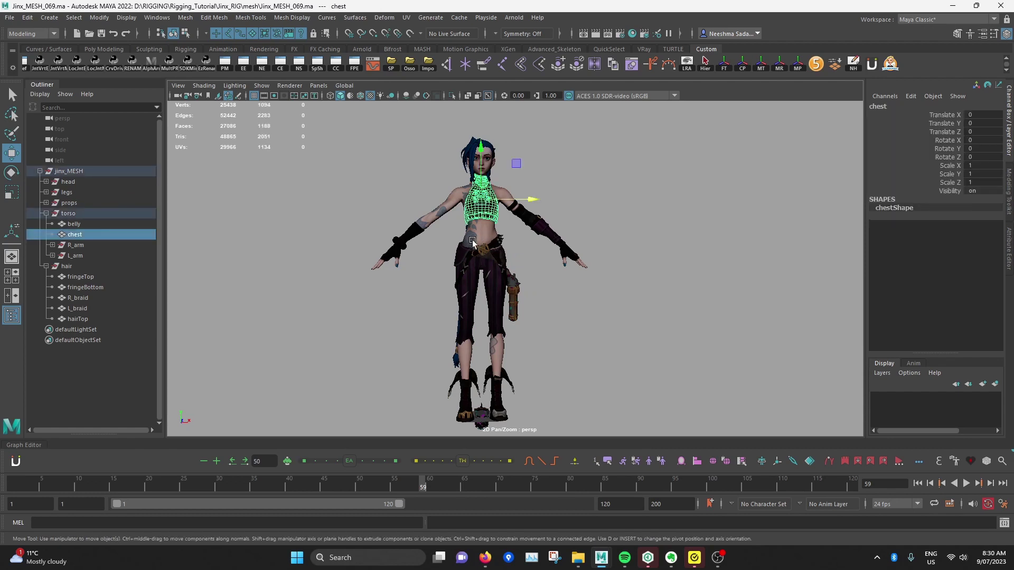
left_click(322, 211)
Select all of the character's meshes together, locate the Freeze Transformations command without applying it, and clear the selection.
left_click_drag(330, 126, 636, 412)
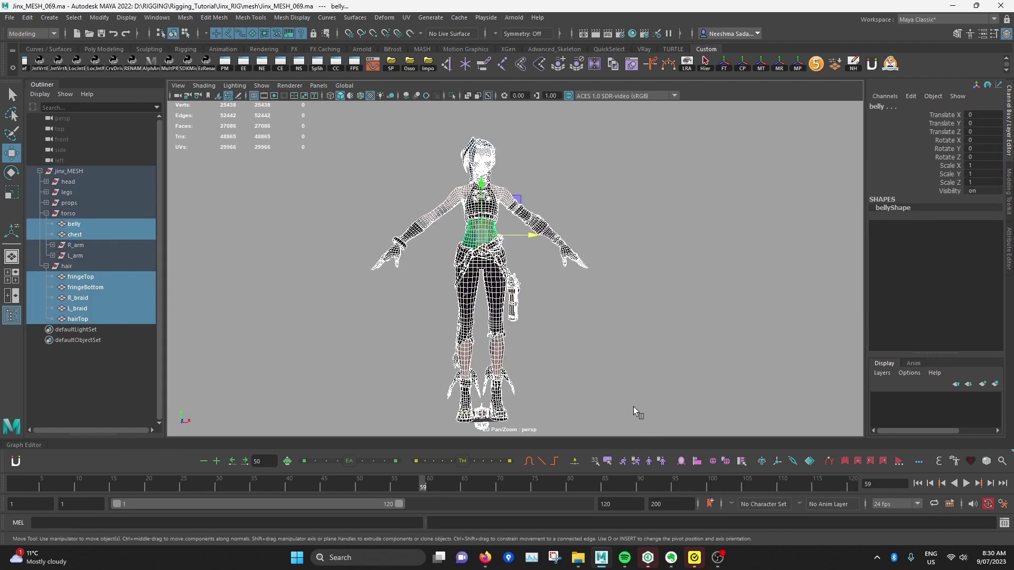
left_click(89, 19)
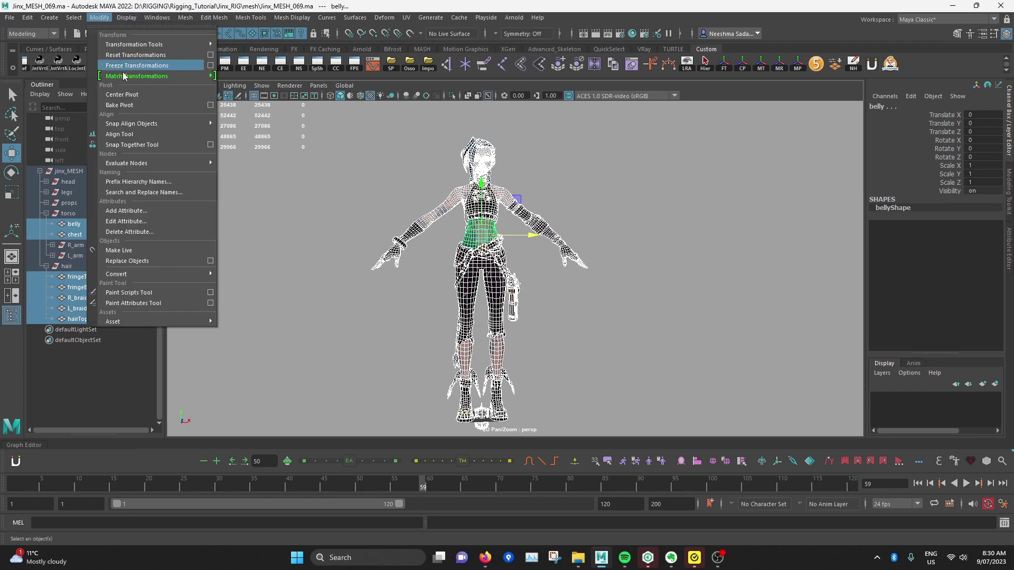
left_click(308, 172)
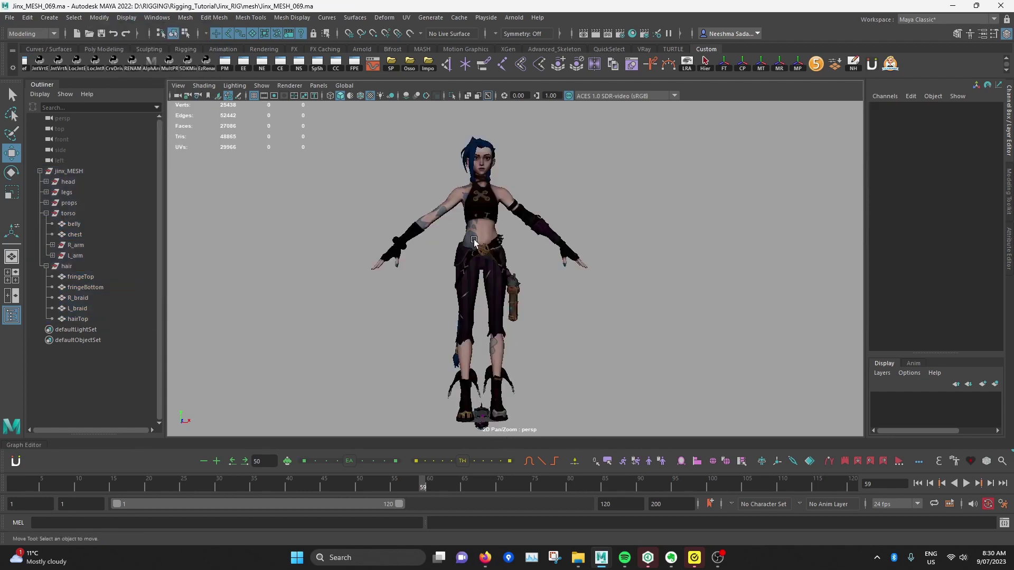
Select the head, legs, props and torso groups together, look over the available transformation commands, and deselect the groups.
left_click(71, 185)
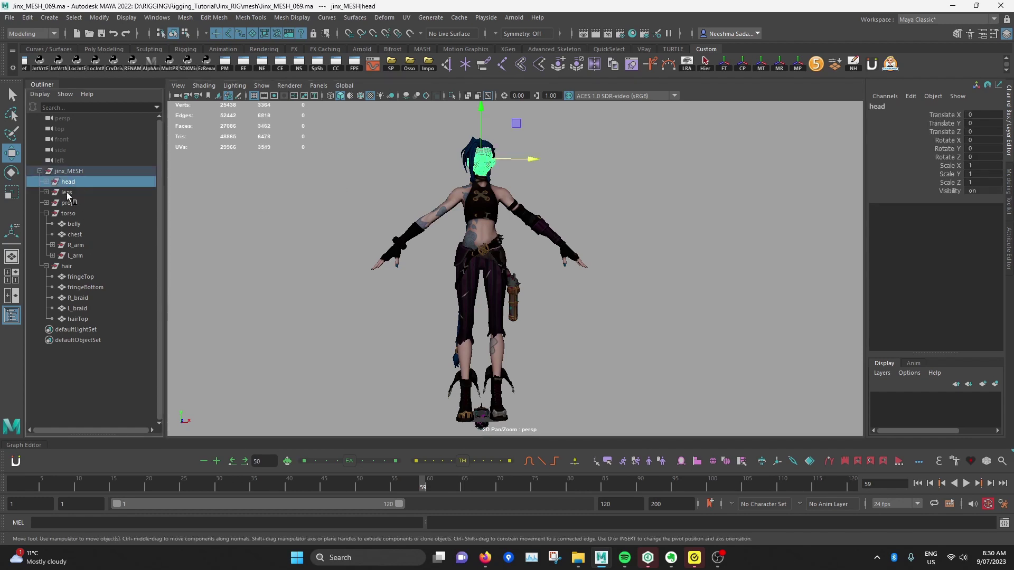
left_click(66, 193, "shift")
left_click(72, 204, "shift")
left_click(68, 213, "shift")
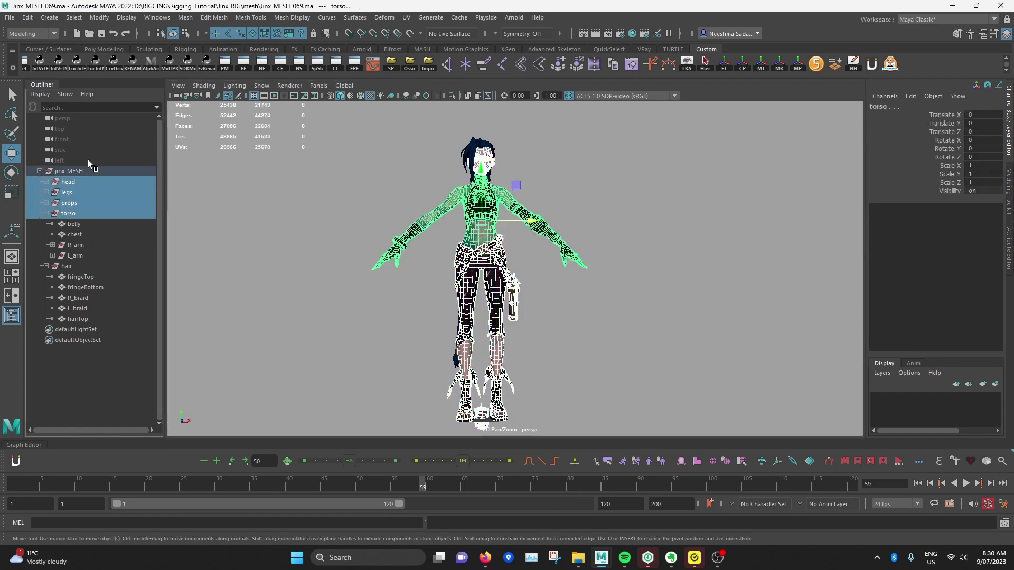
left_click(99, 17)
mouse_move(119, 80)
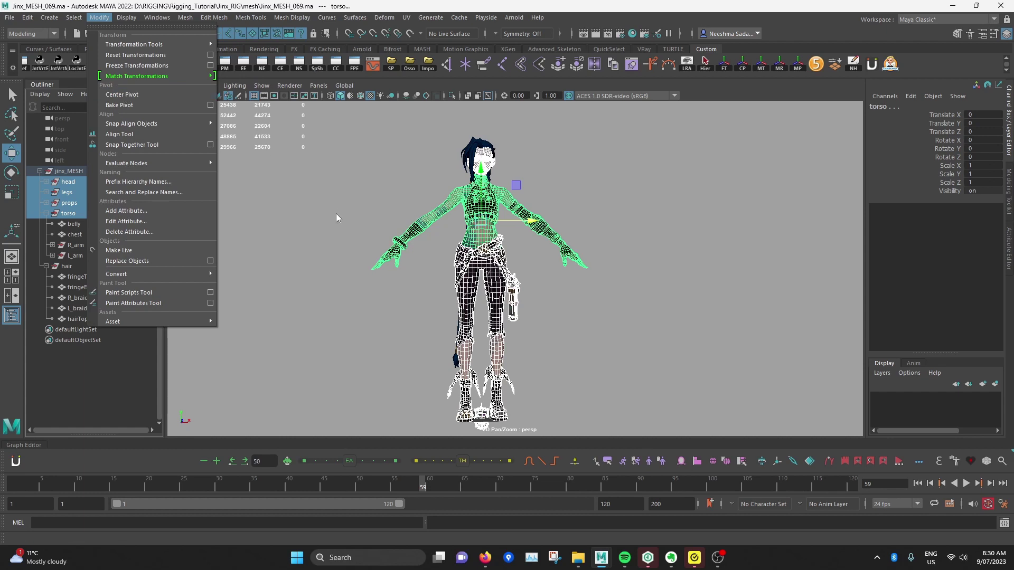
left_click(439, 194)
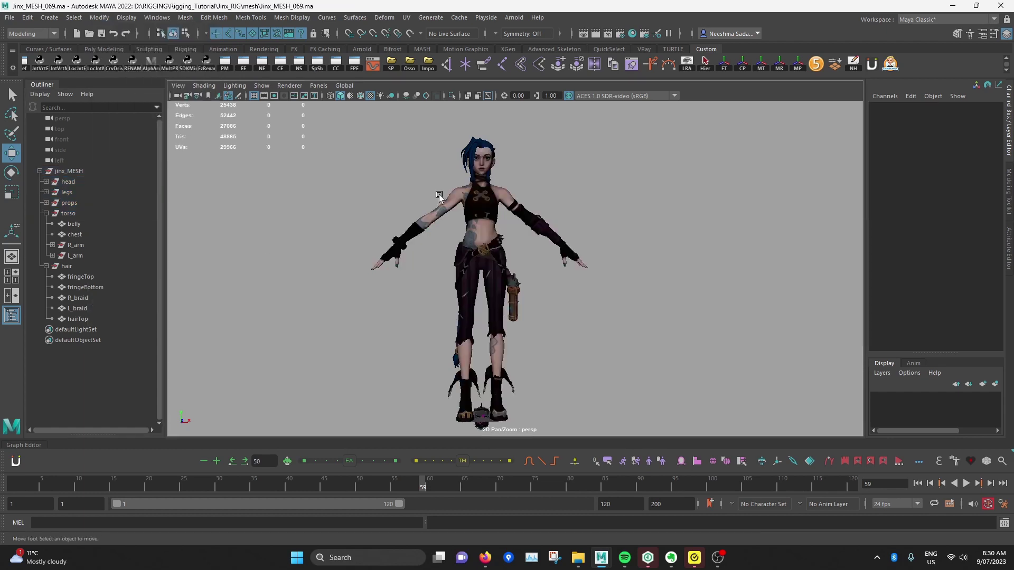
Check the transform values of the chest, belly and pants meshes one by one, and leave nothing selected.
left_click(486, 205)
left_click(457, 249)
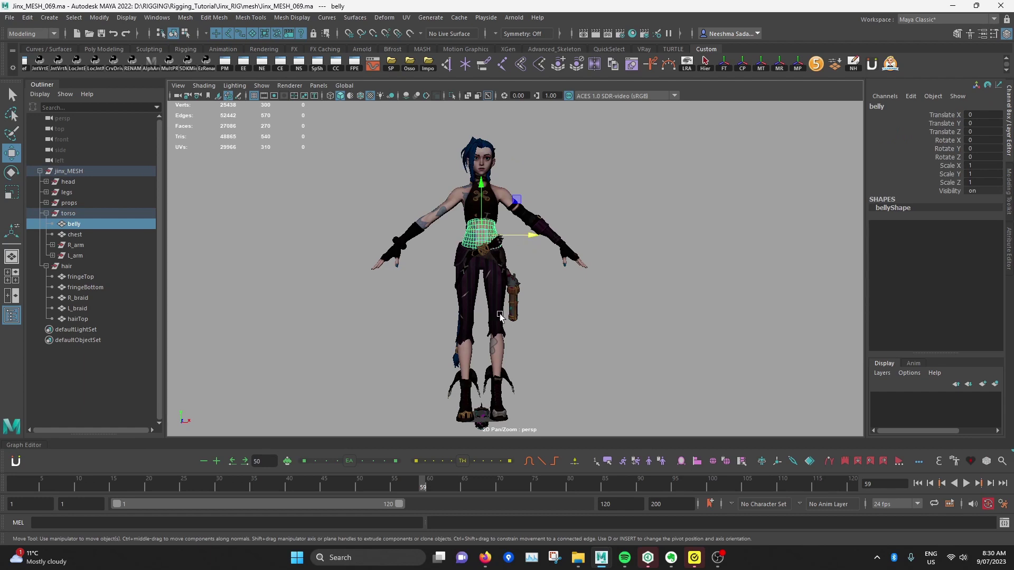
left_click(464, 307)
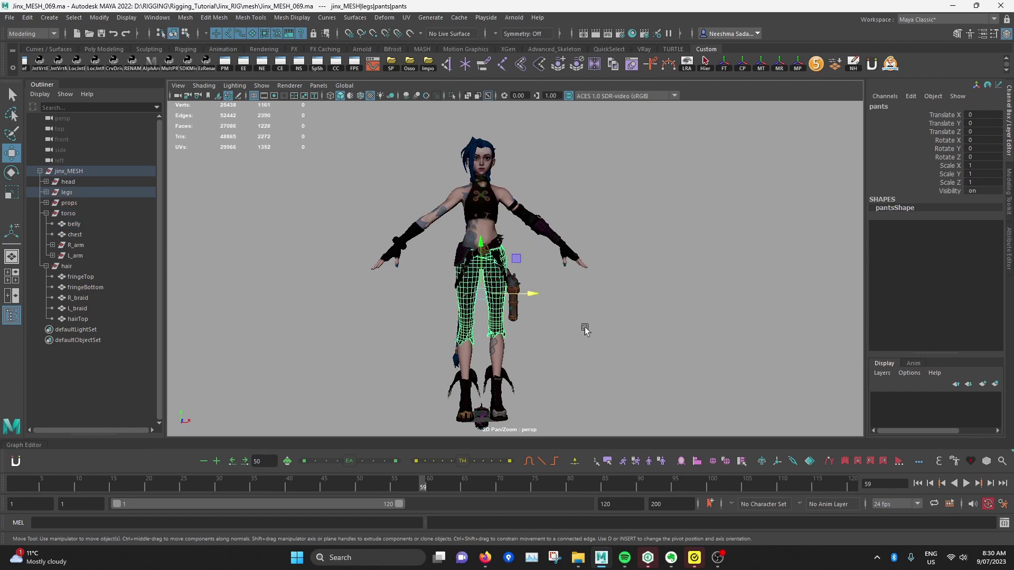
left_click(597, 295)
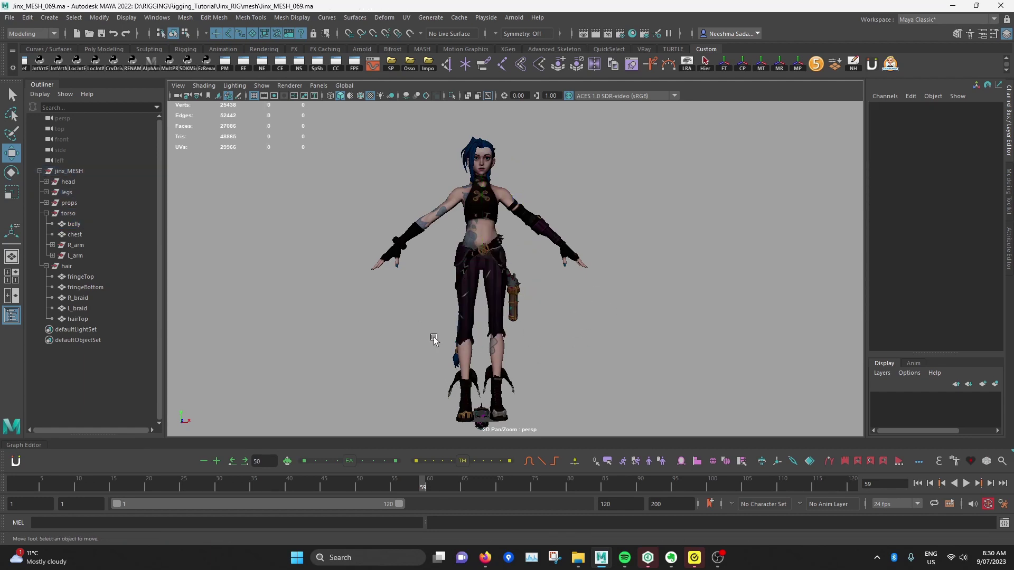